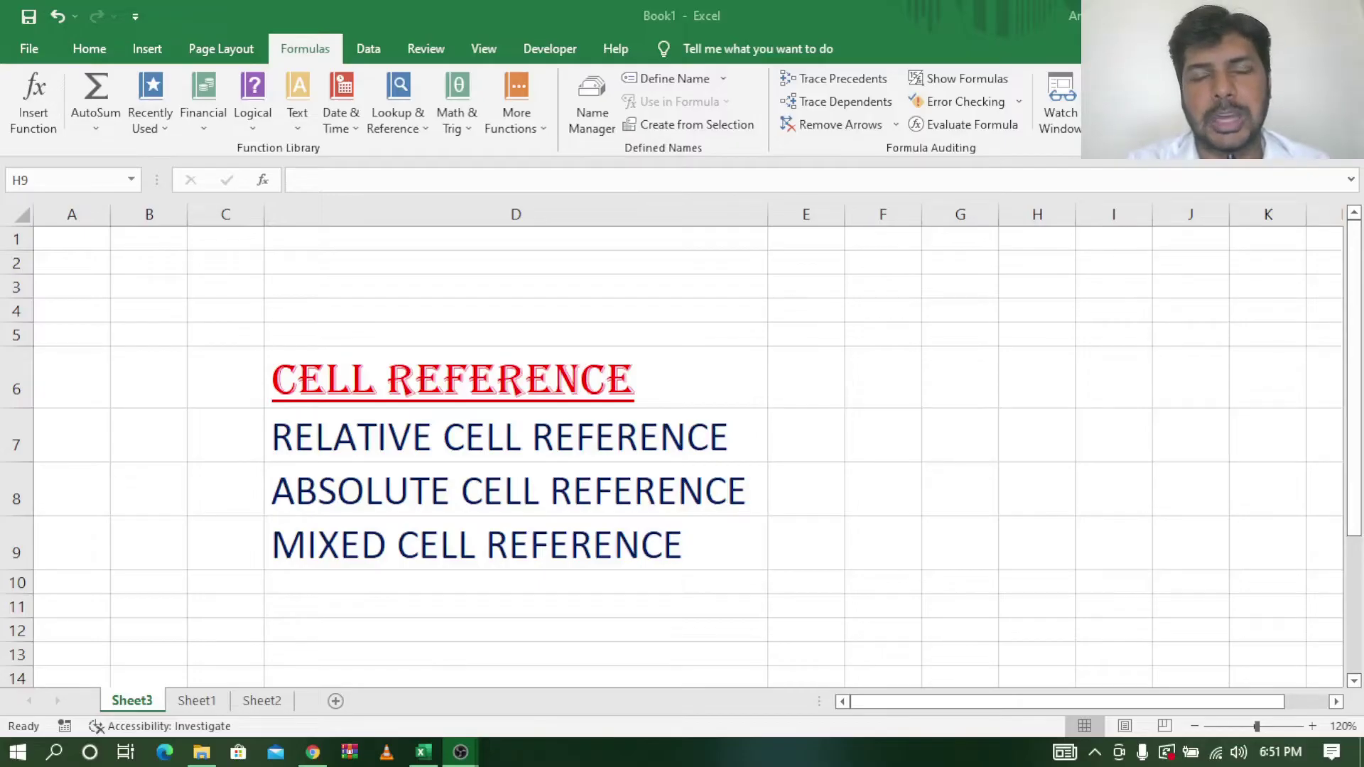
Step: Review Sheet3's cell, relative, absolute and mixed reference headings, then bring up the YouTube channel in Chrome
click(393, 374)
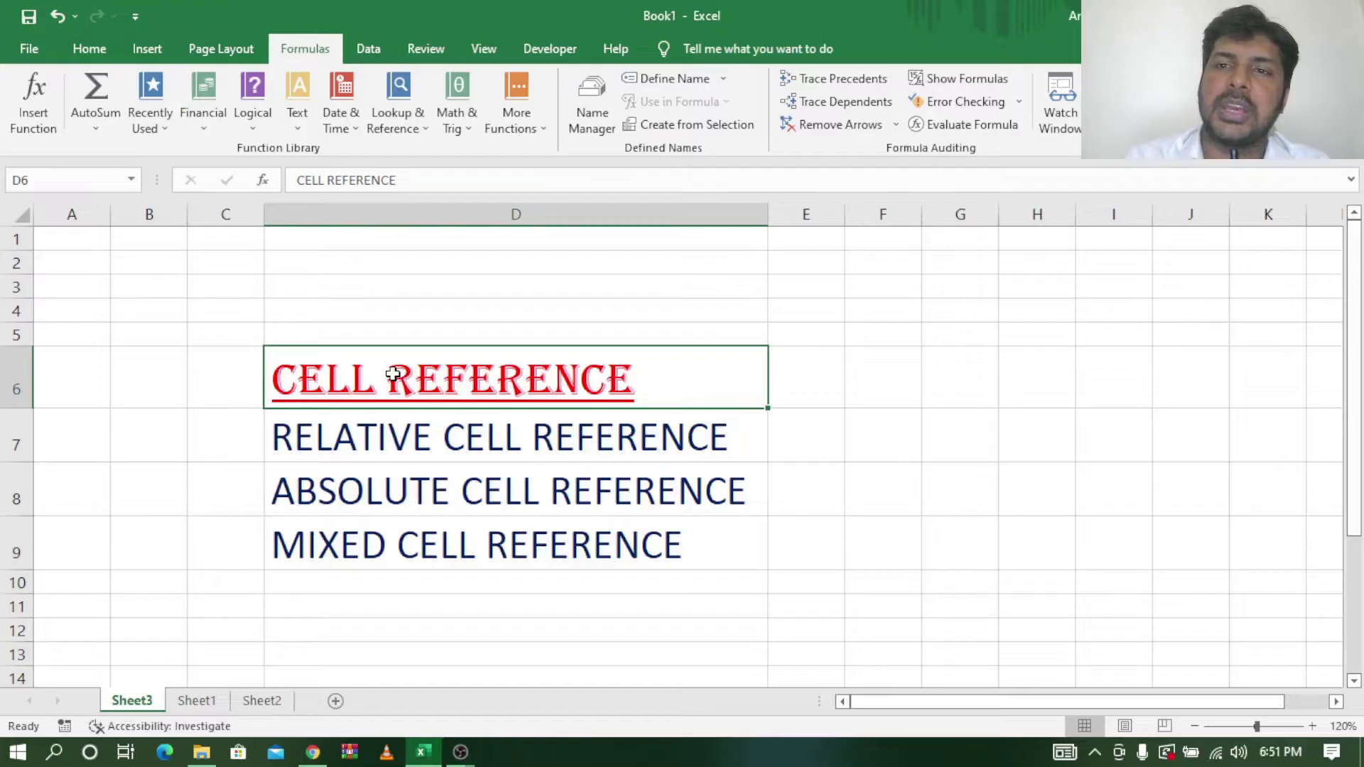
click(422, 444)
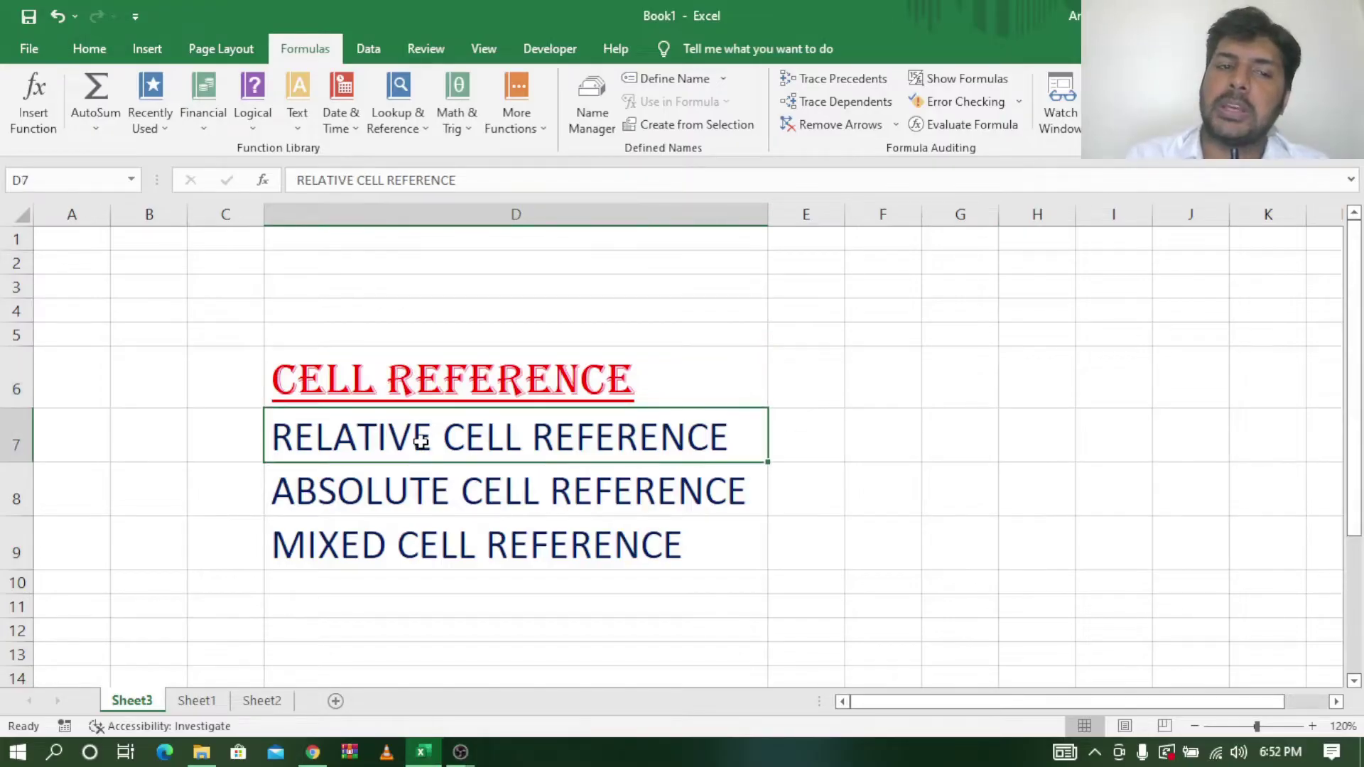
click(438, 508)
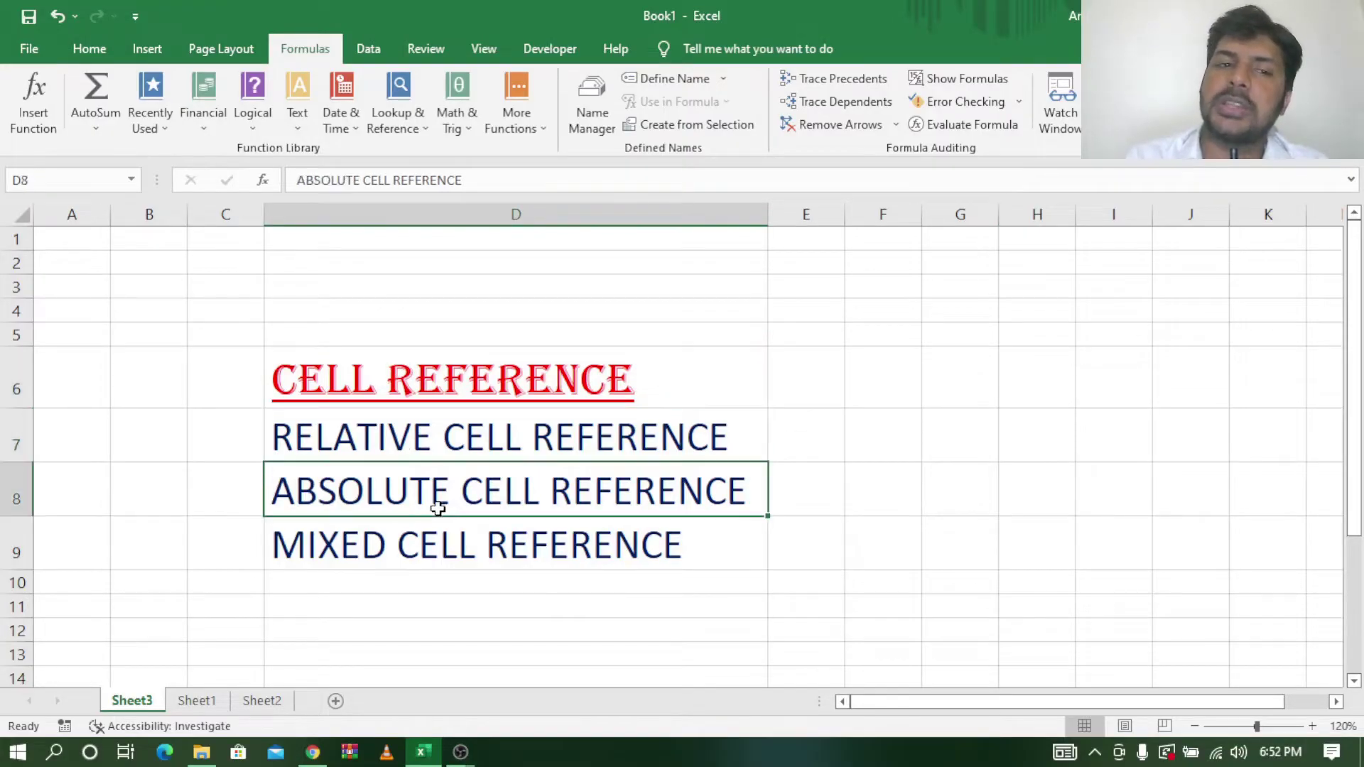
click(428, 556)
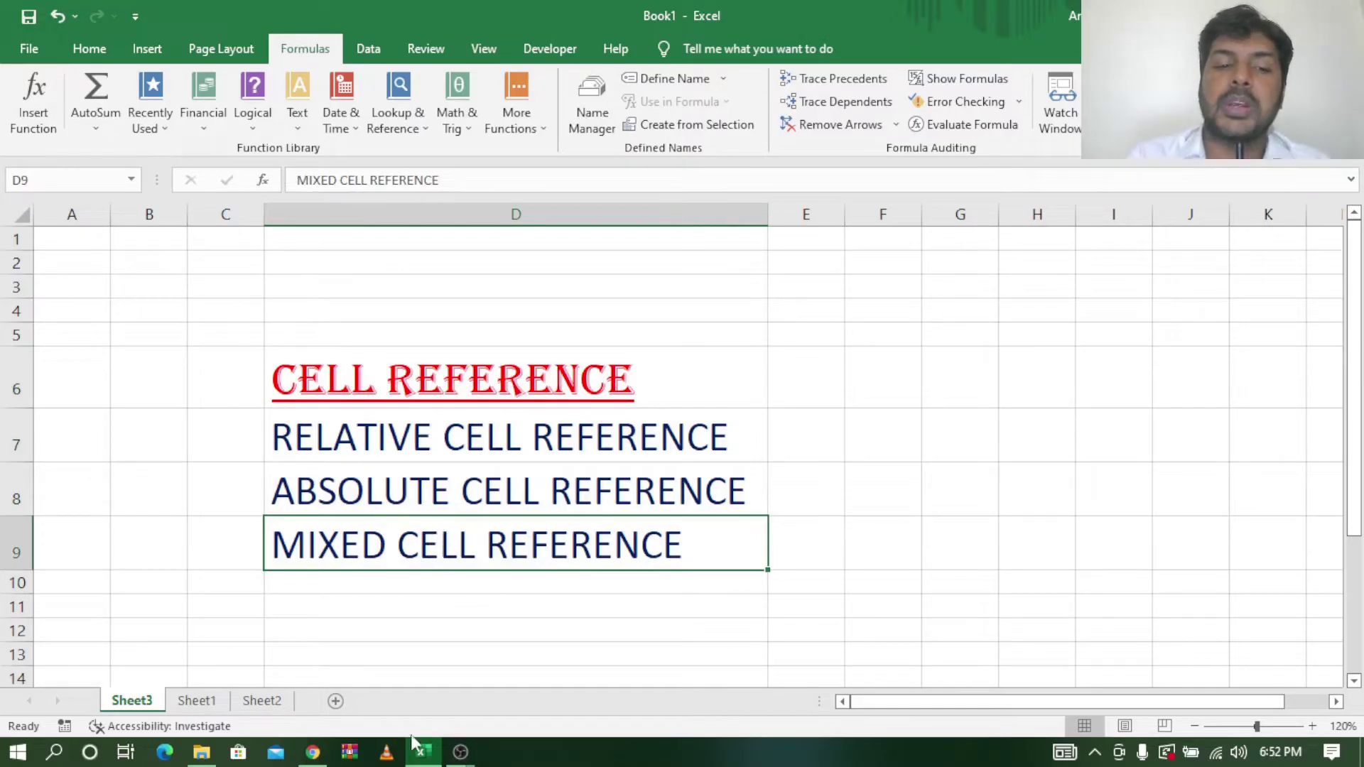
click(319, 757)
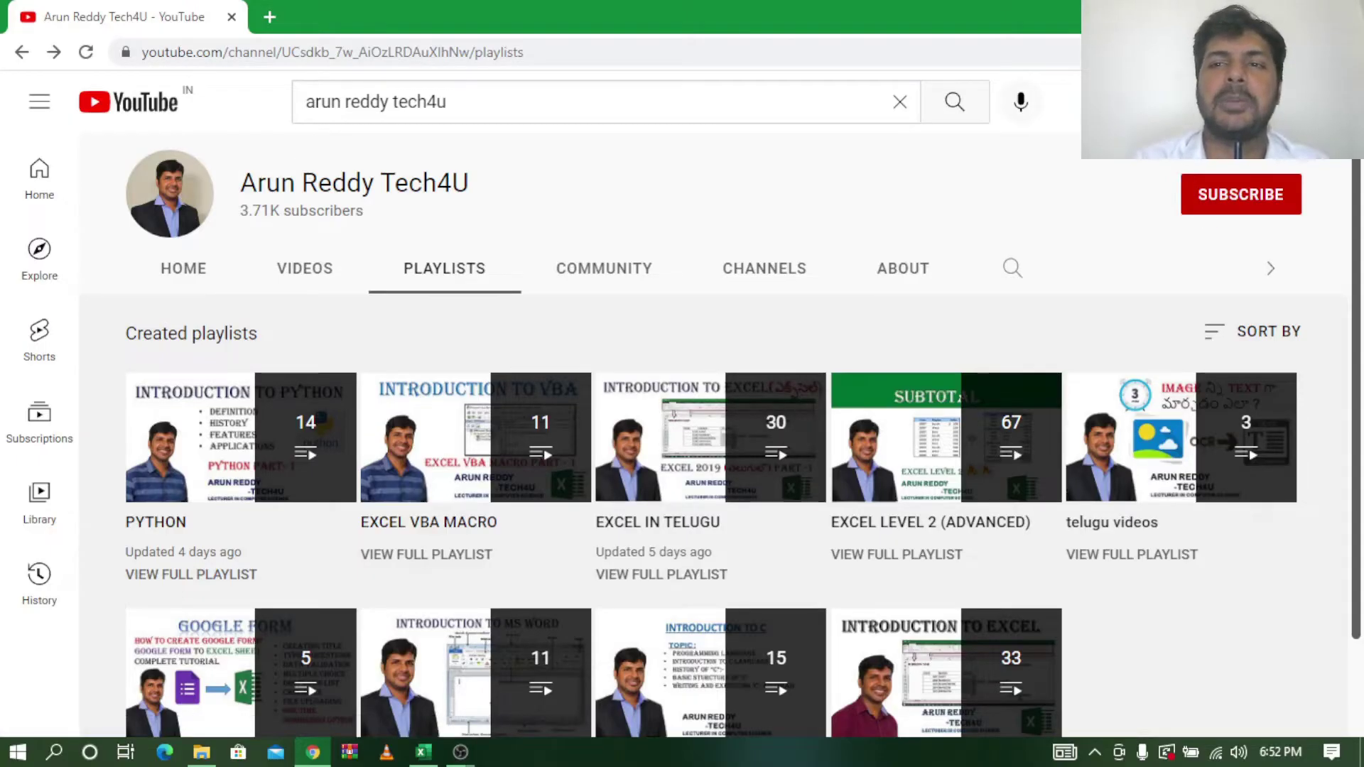
Step: Switch from the YouTube playlists page back to the Excel workbook with Alt+Tab
key(alt+Tab)
Step: On Sheet1's student marks table, widen column D so the SOCIAL heading displays in full
click(197, 701)
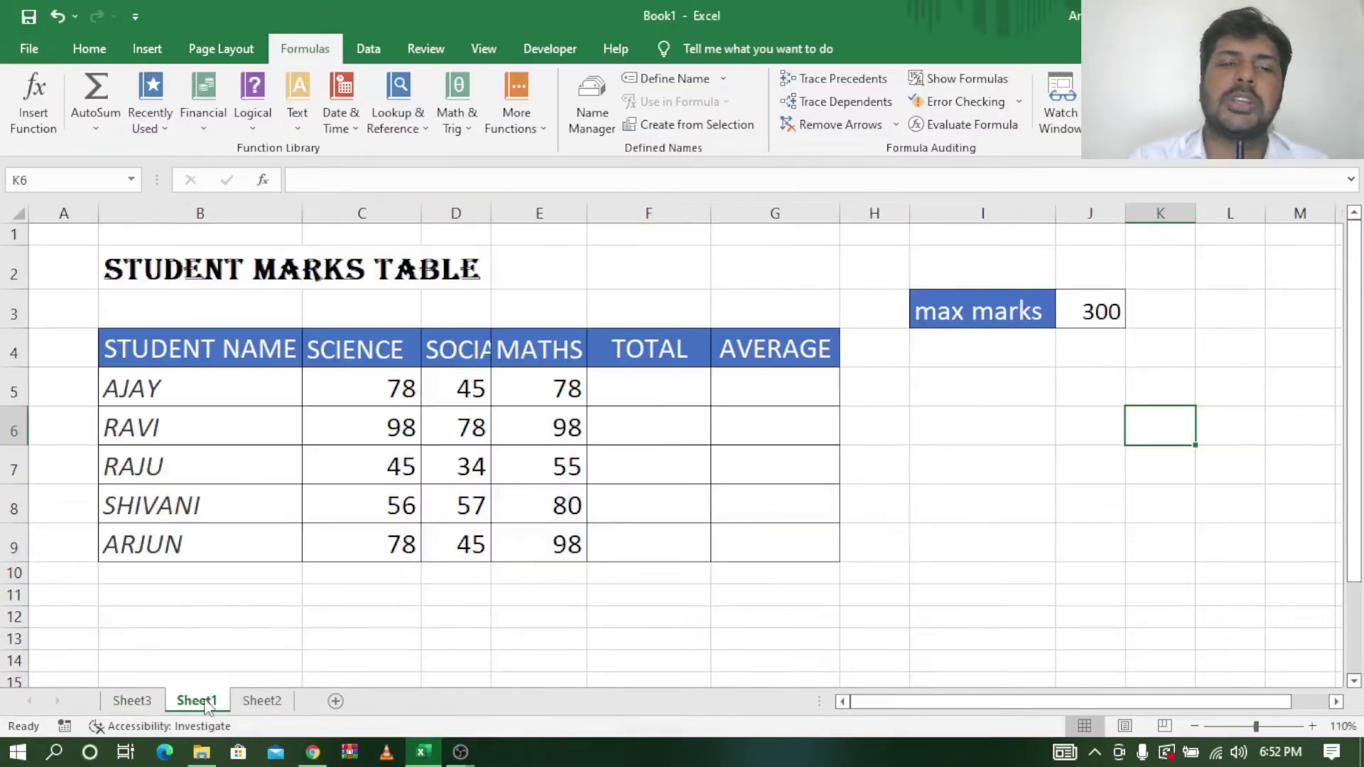
click(393, 424)
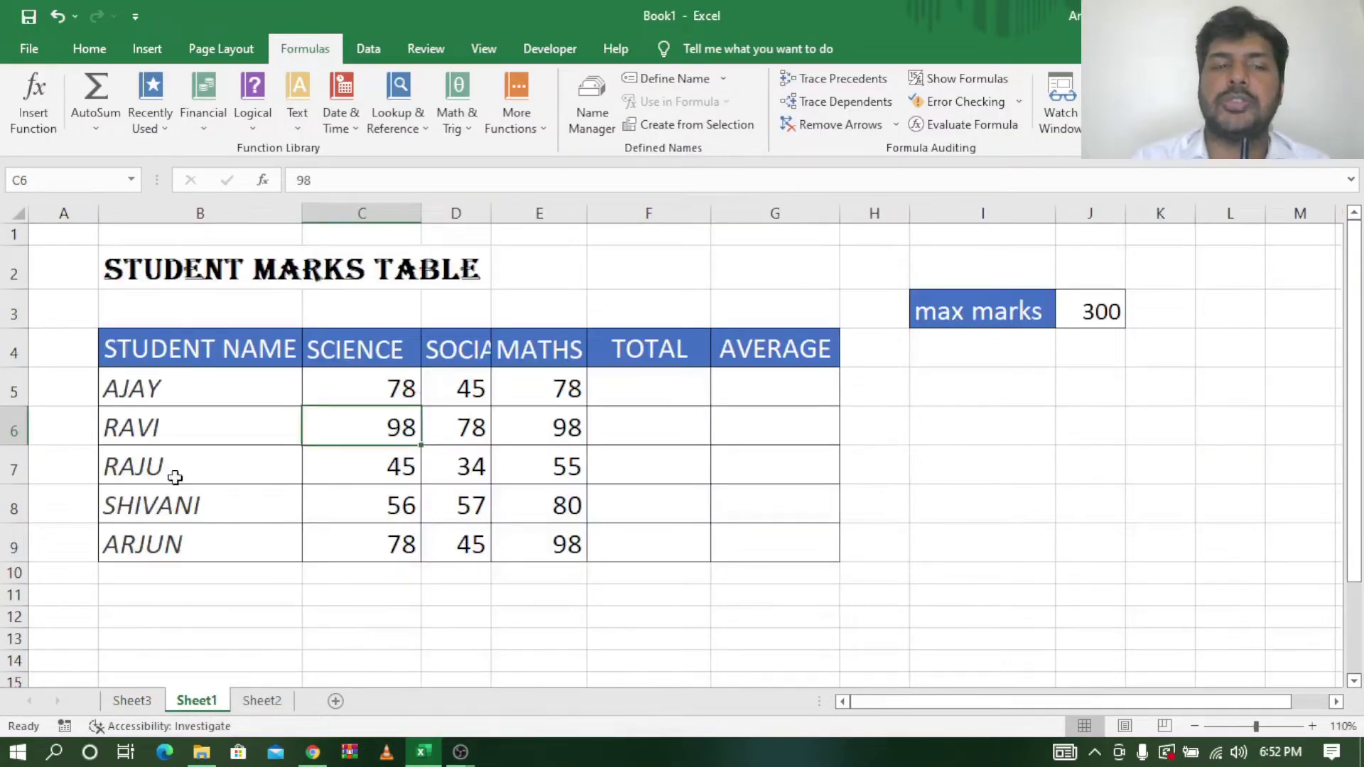
drag(164, 276, 478, 269)
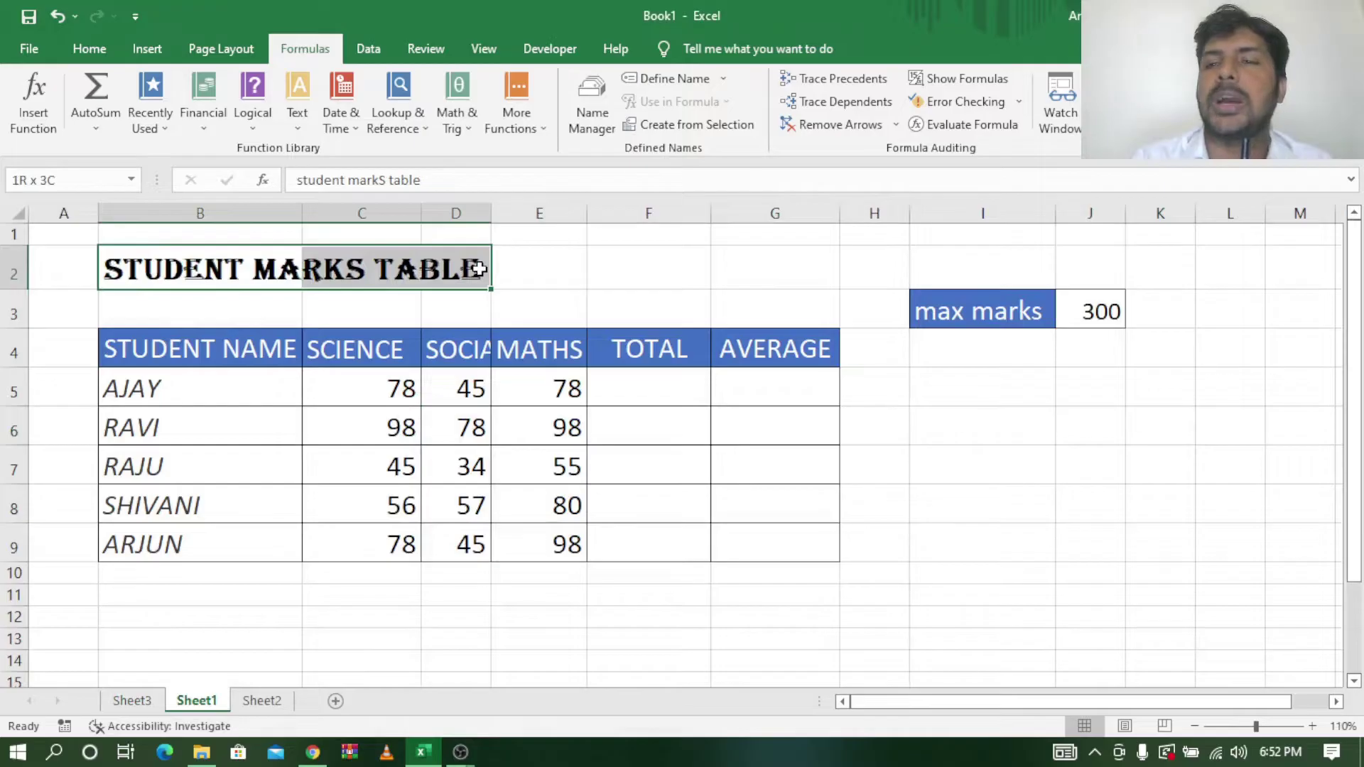
click(201, 212)
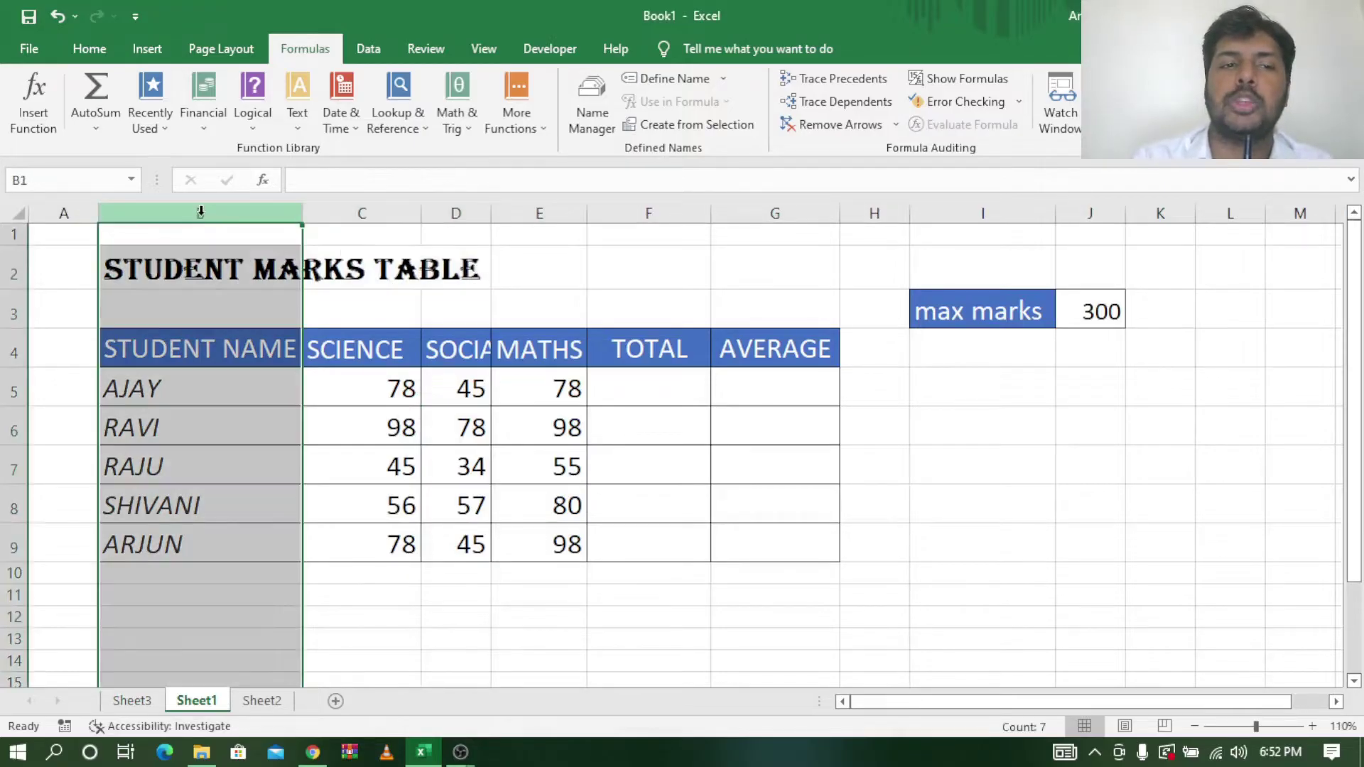
click(356, 212)
drag(493, 211, 531, 212)
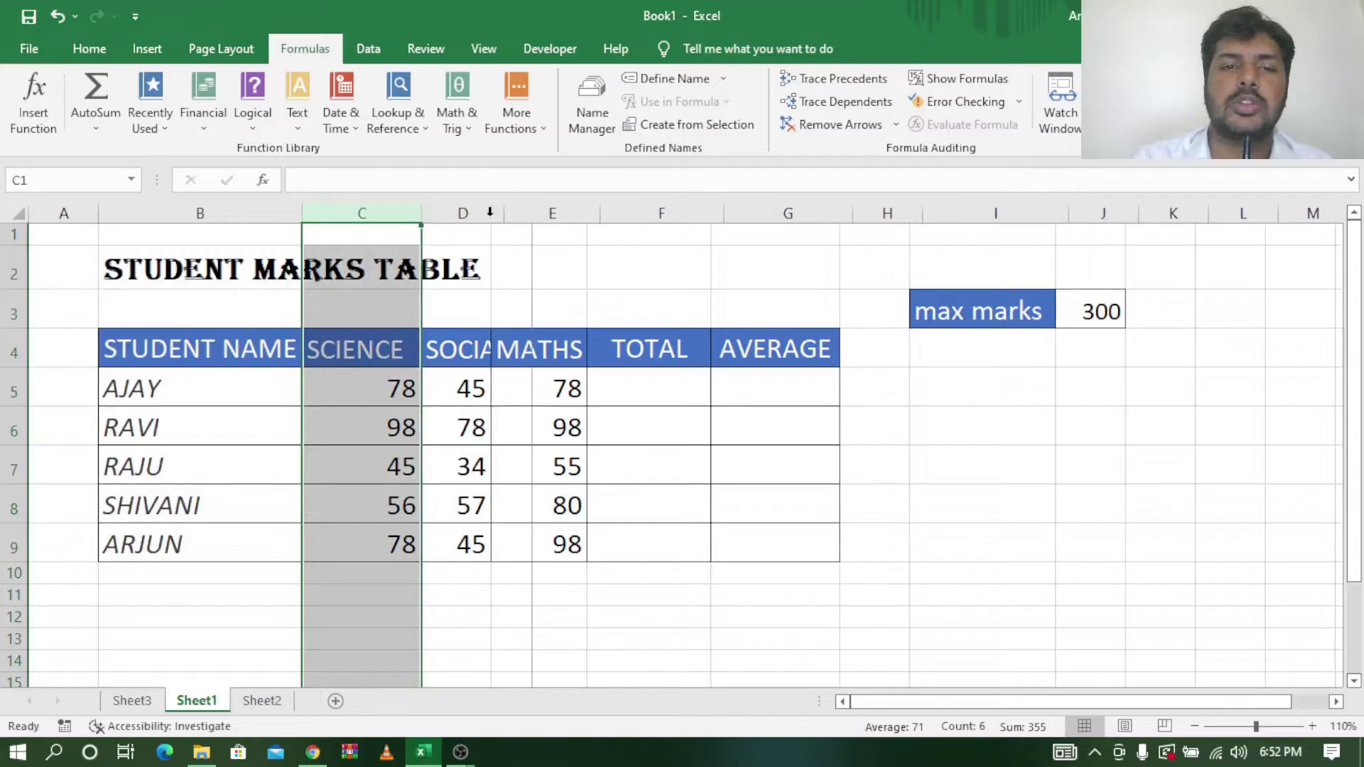
click(476, 213)
click(593, 214)
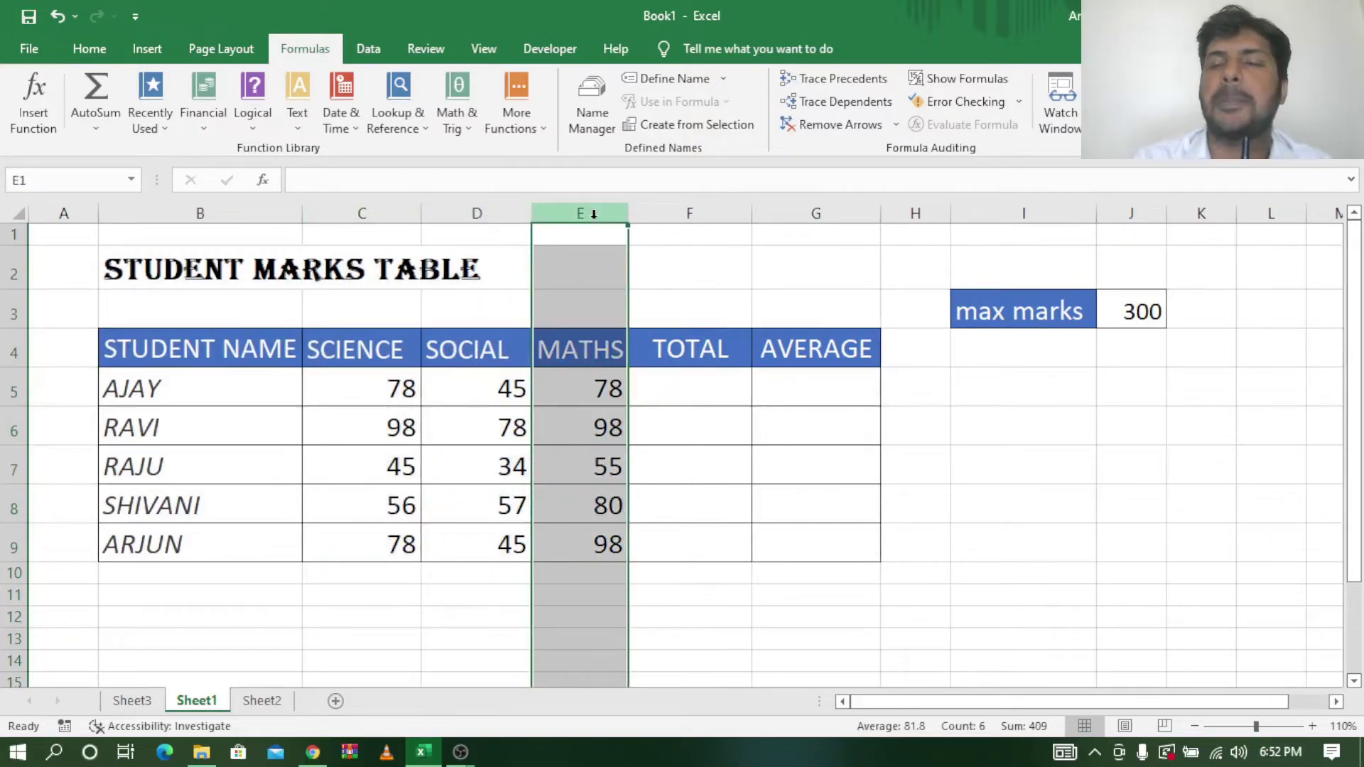
click(690, 213)
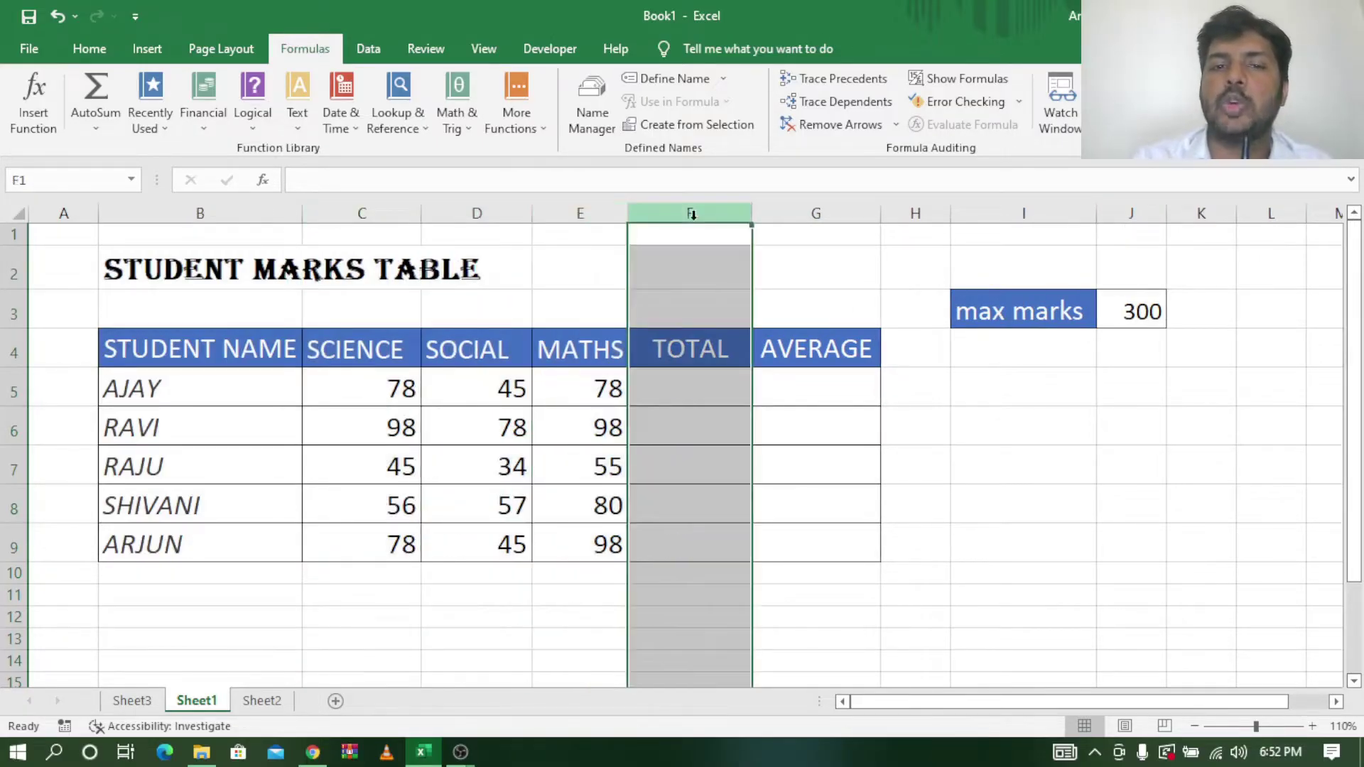
click(799, 210)
click(693, 391)
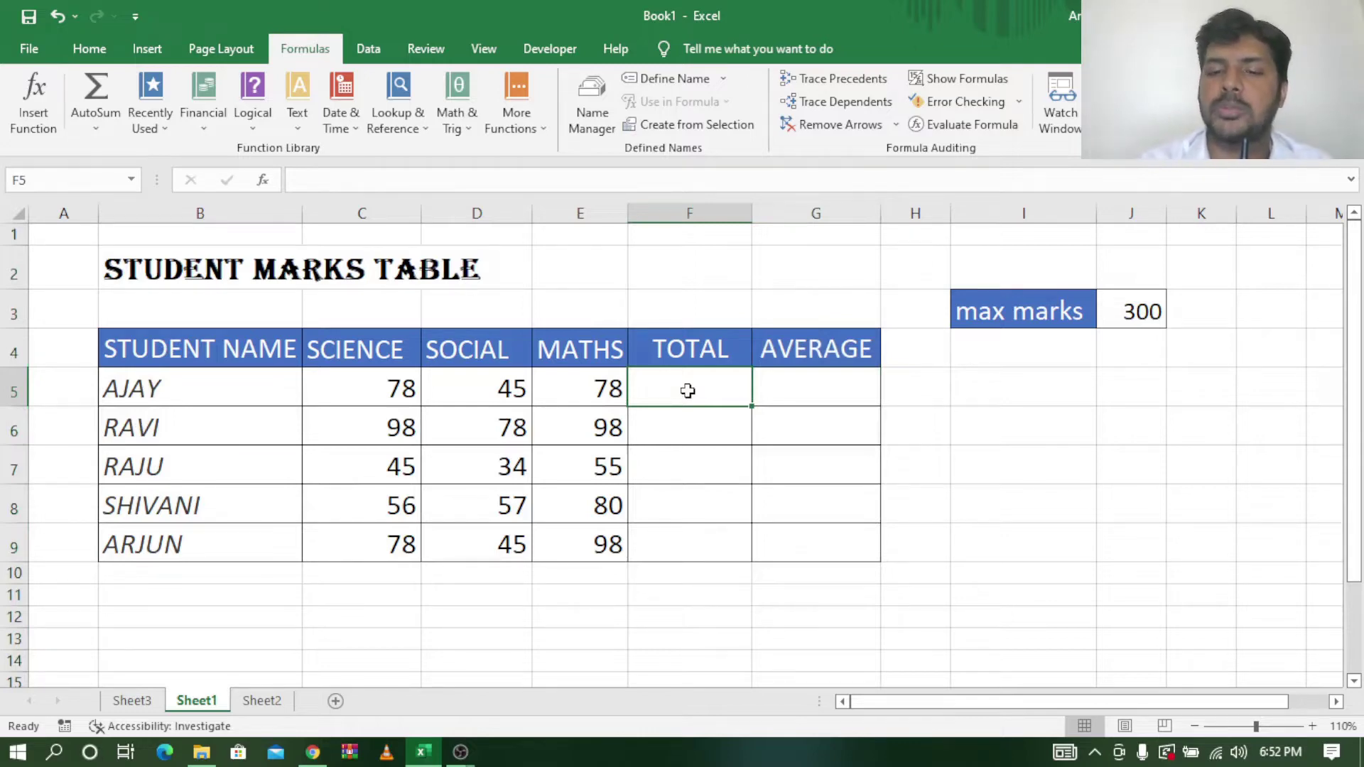
Step: Enter =C5+D5+E5 in F5 and fill it to F9, giving totals 201, 274, 134, 193, 221
text(=)
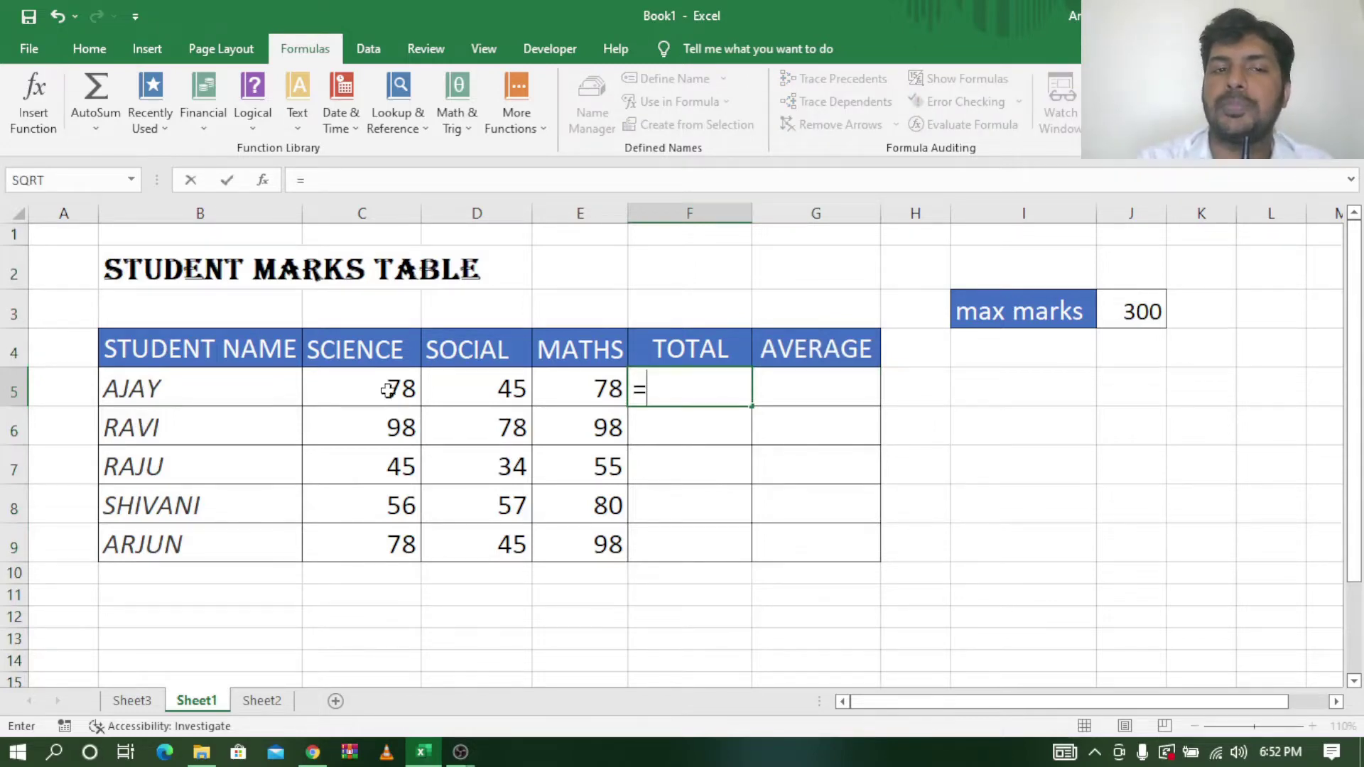
click(375, 391)
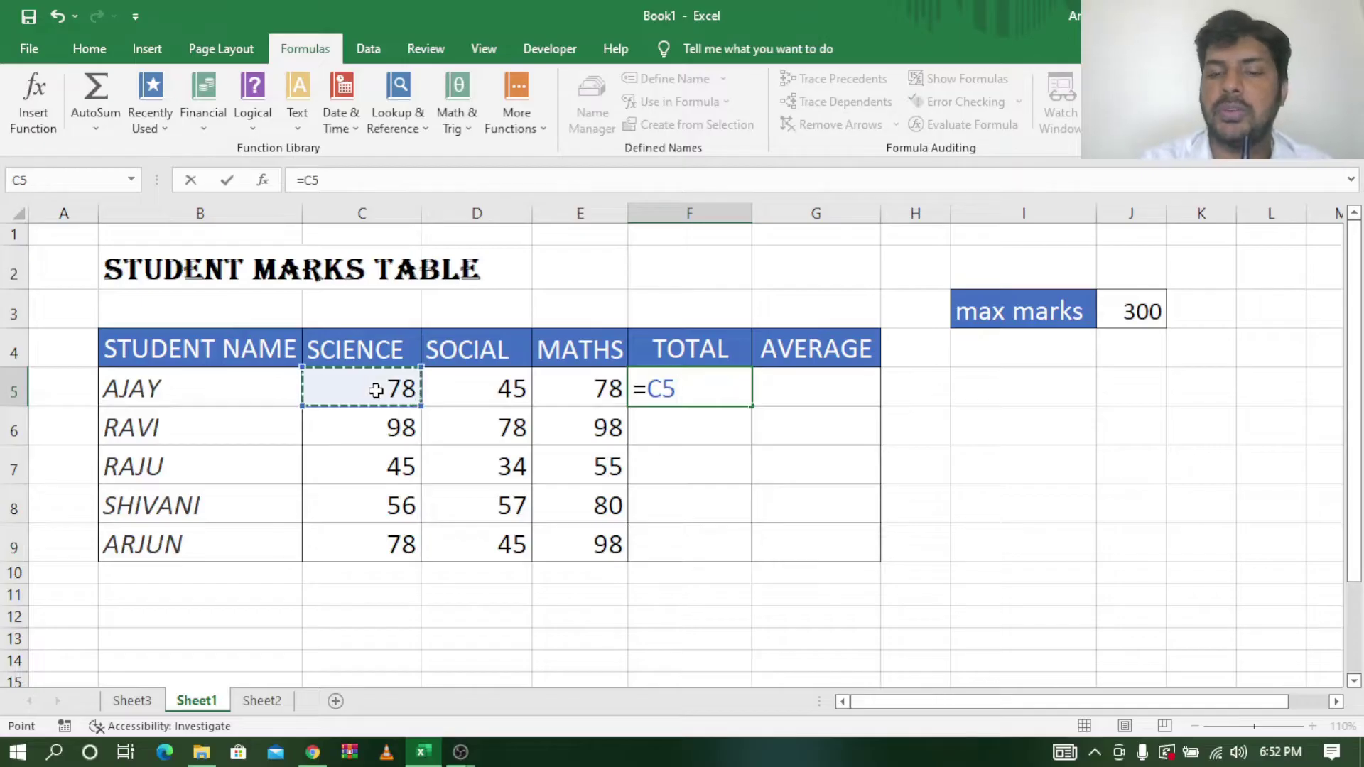
text(+)
click(501, 391)
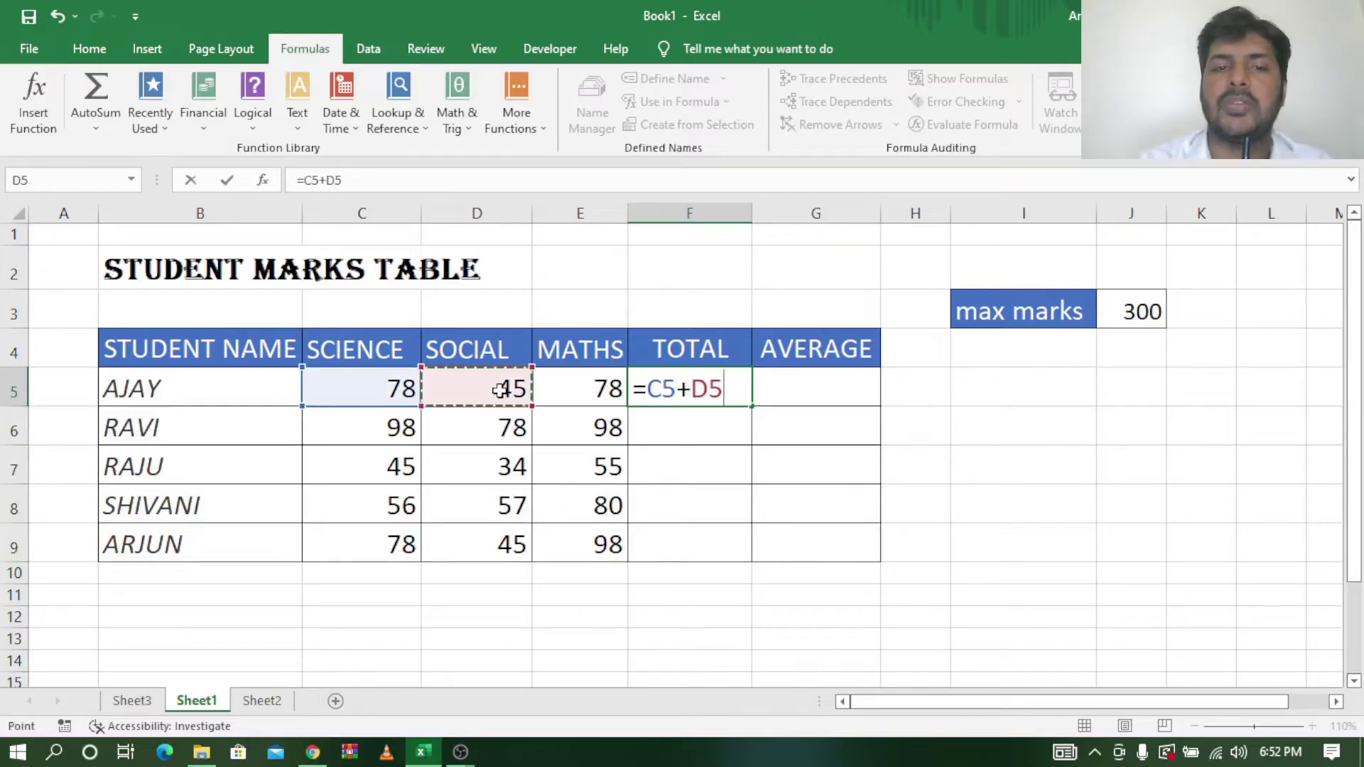
text(+)
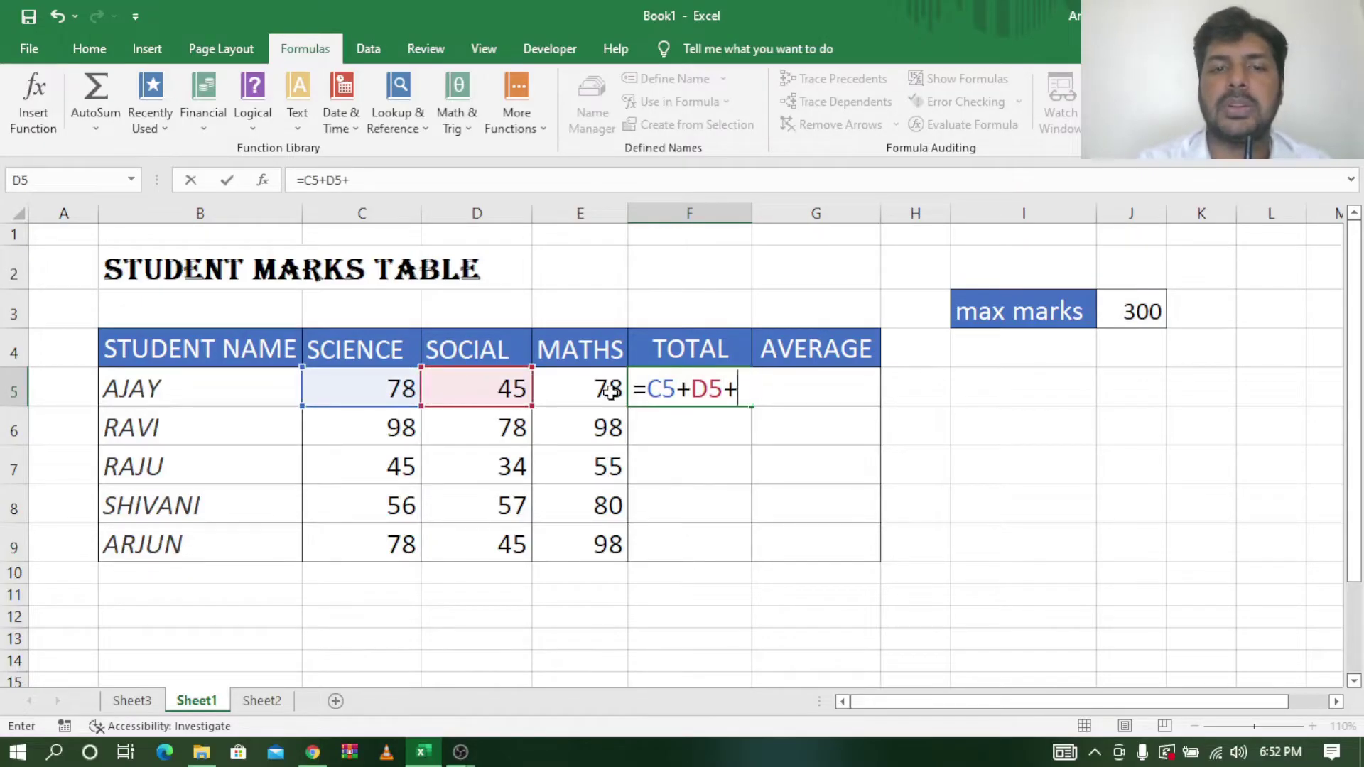
click(610, 391)
key(Return)
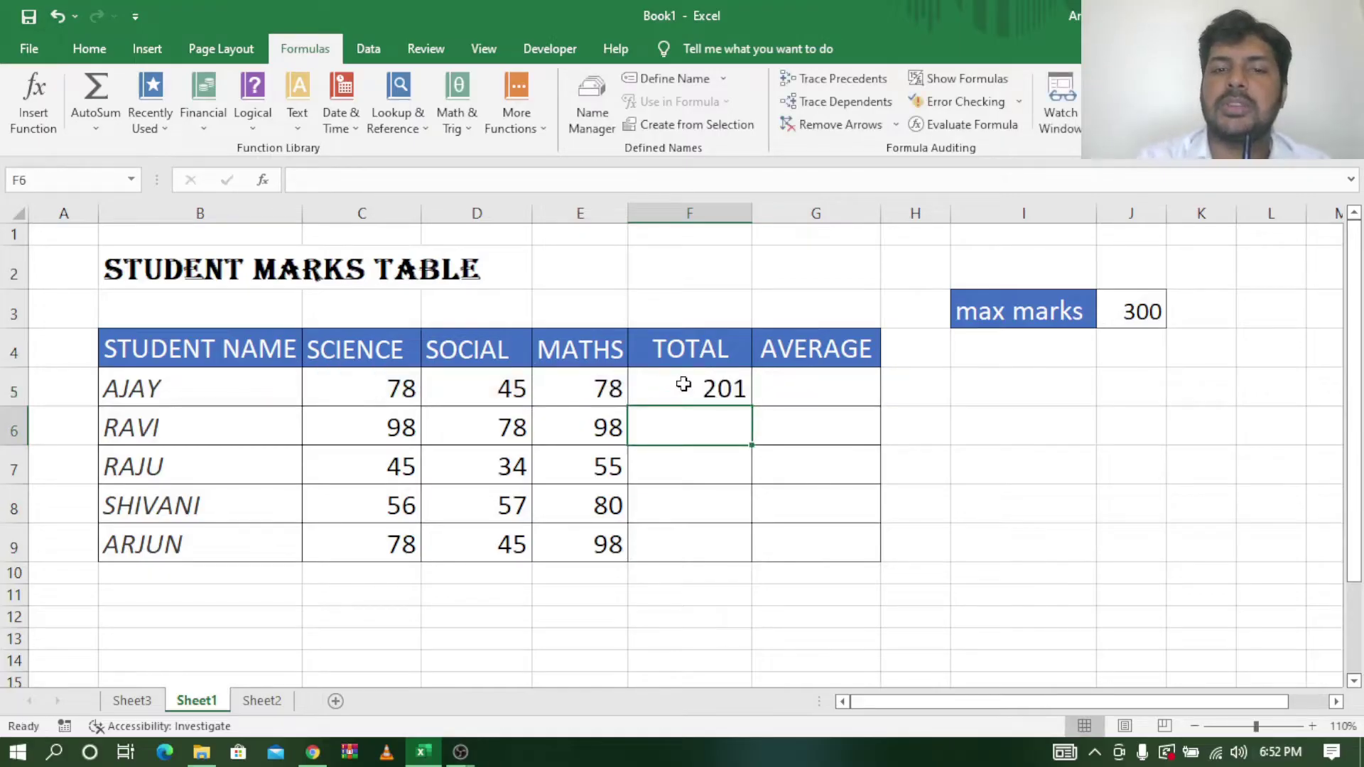
click(696, 384)
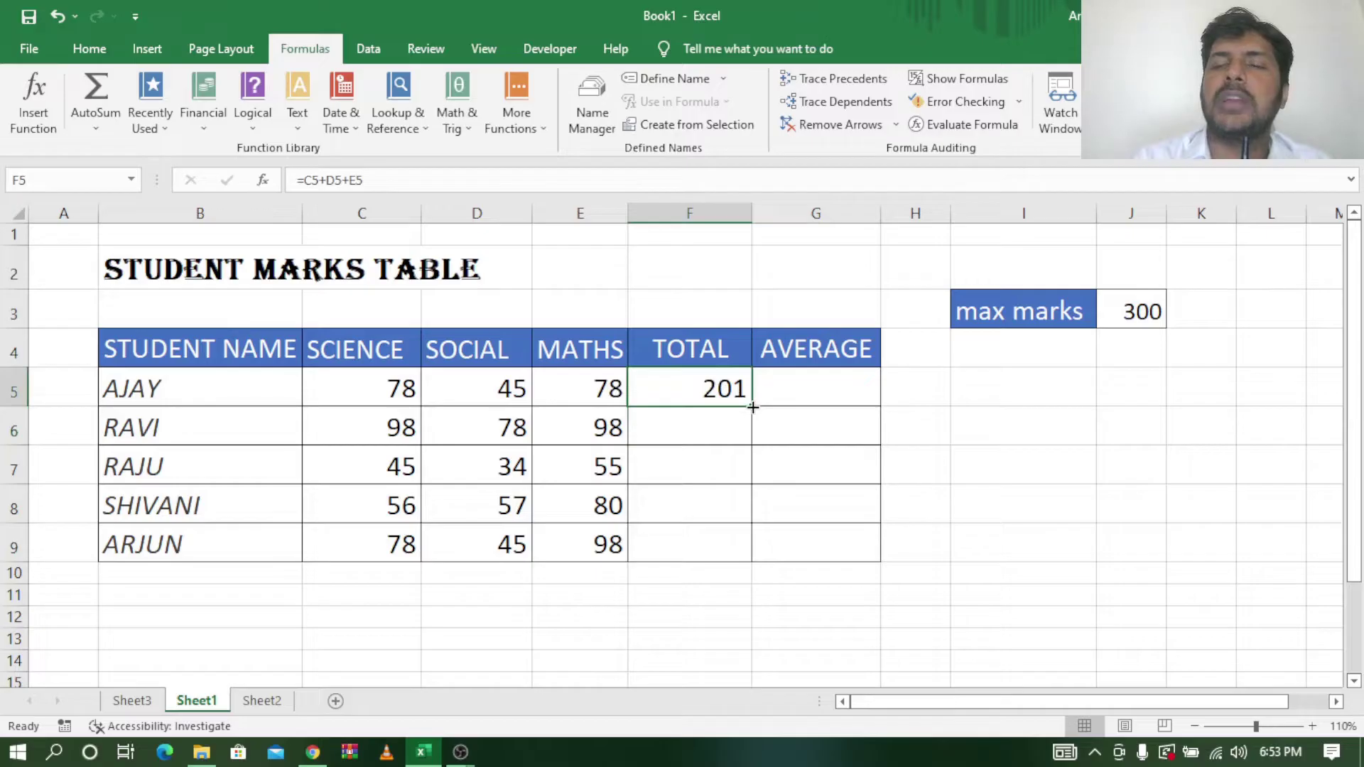
drag(752, 408, 749, 558)
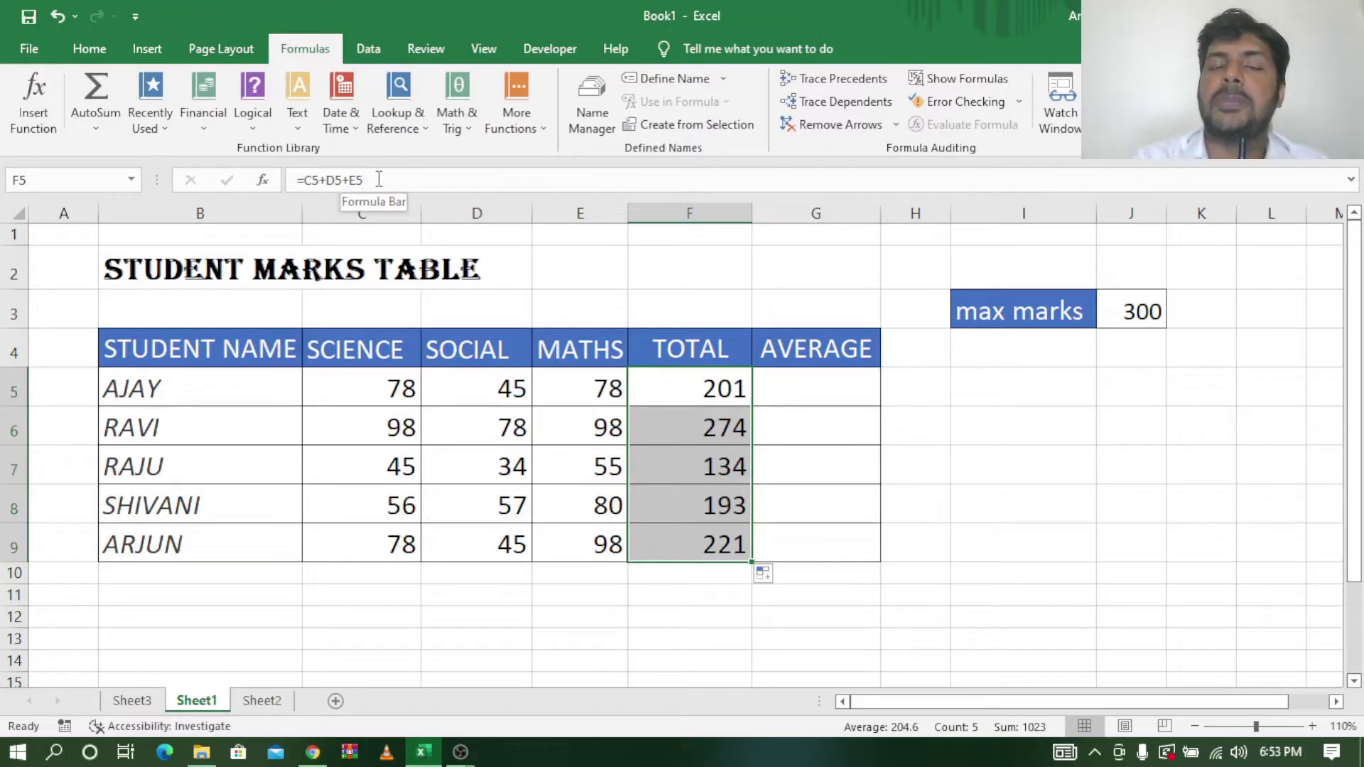
double_click(740, 432)
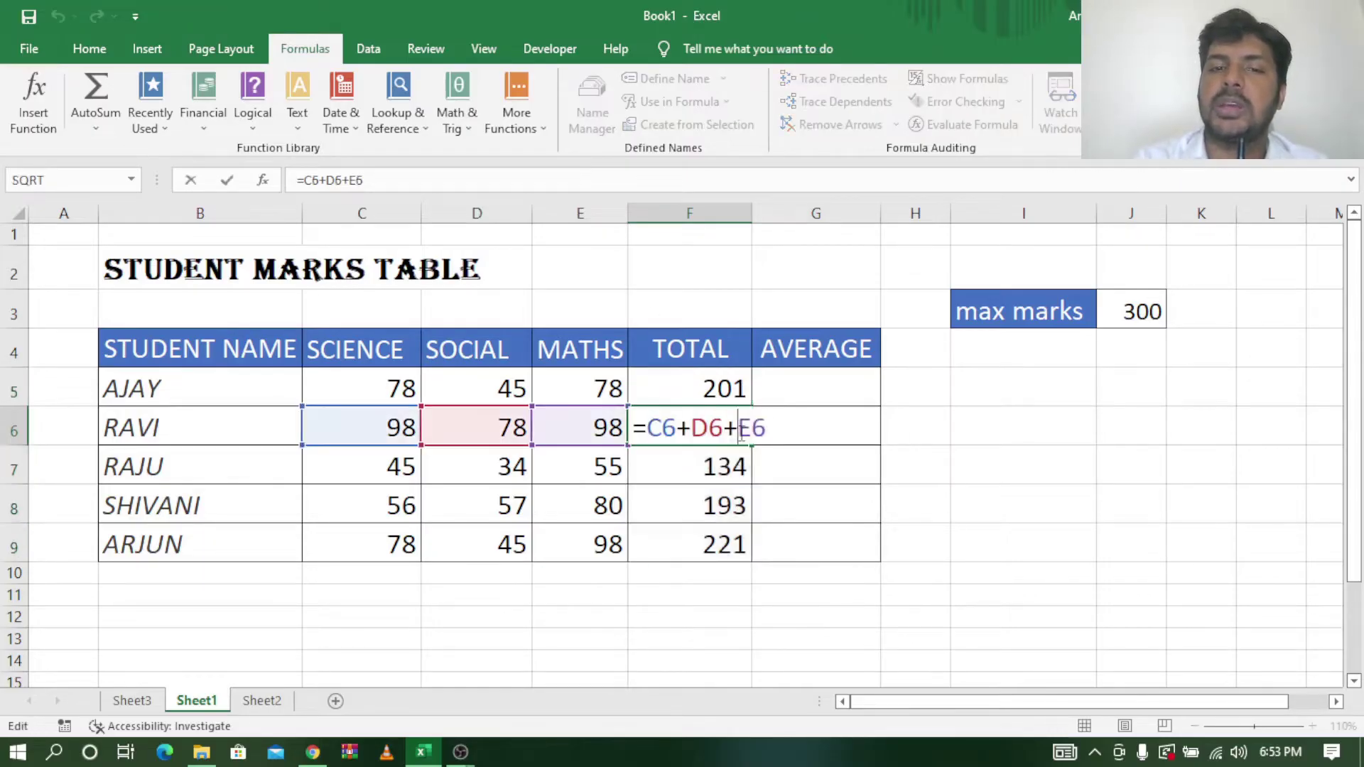
key(Tab)
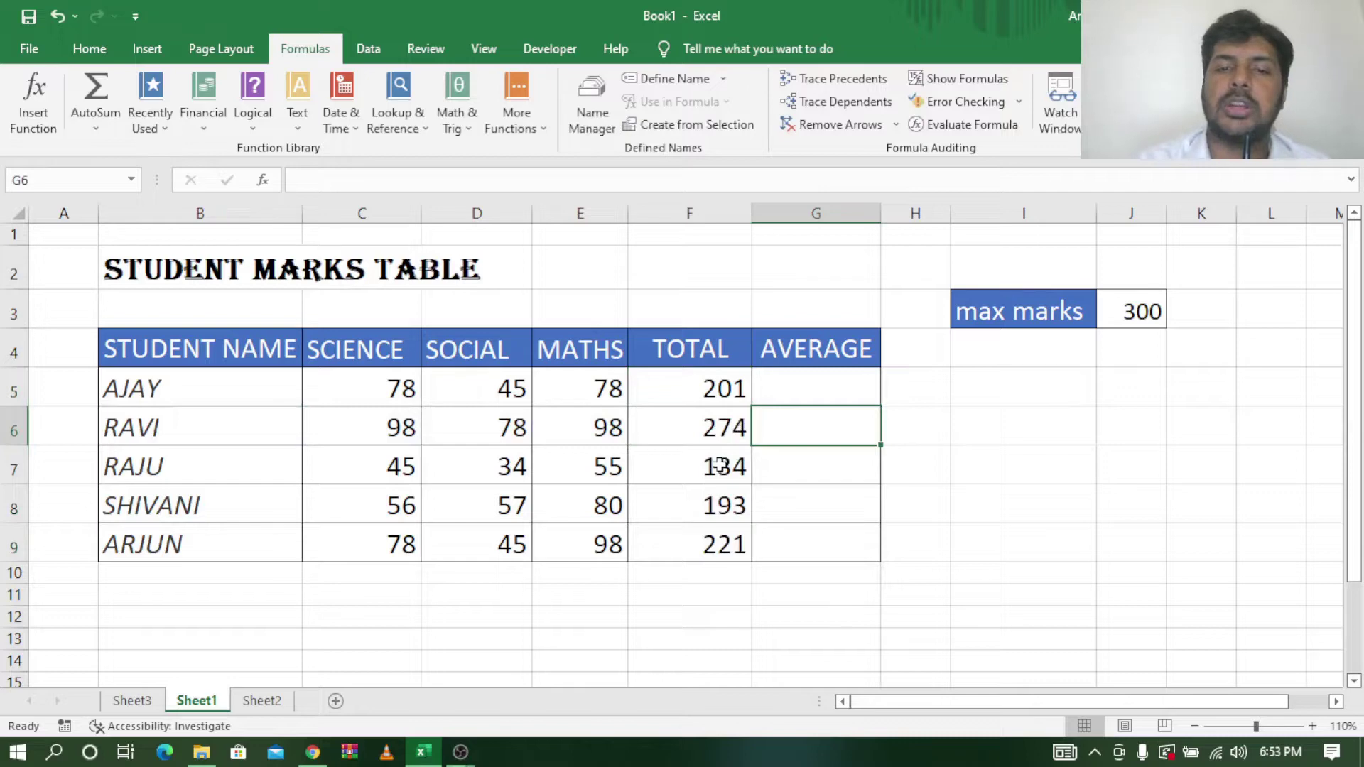
double_click(720, 465)
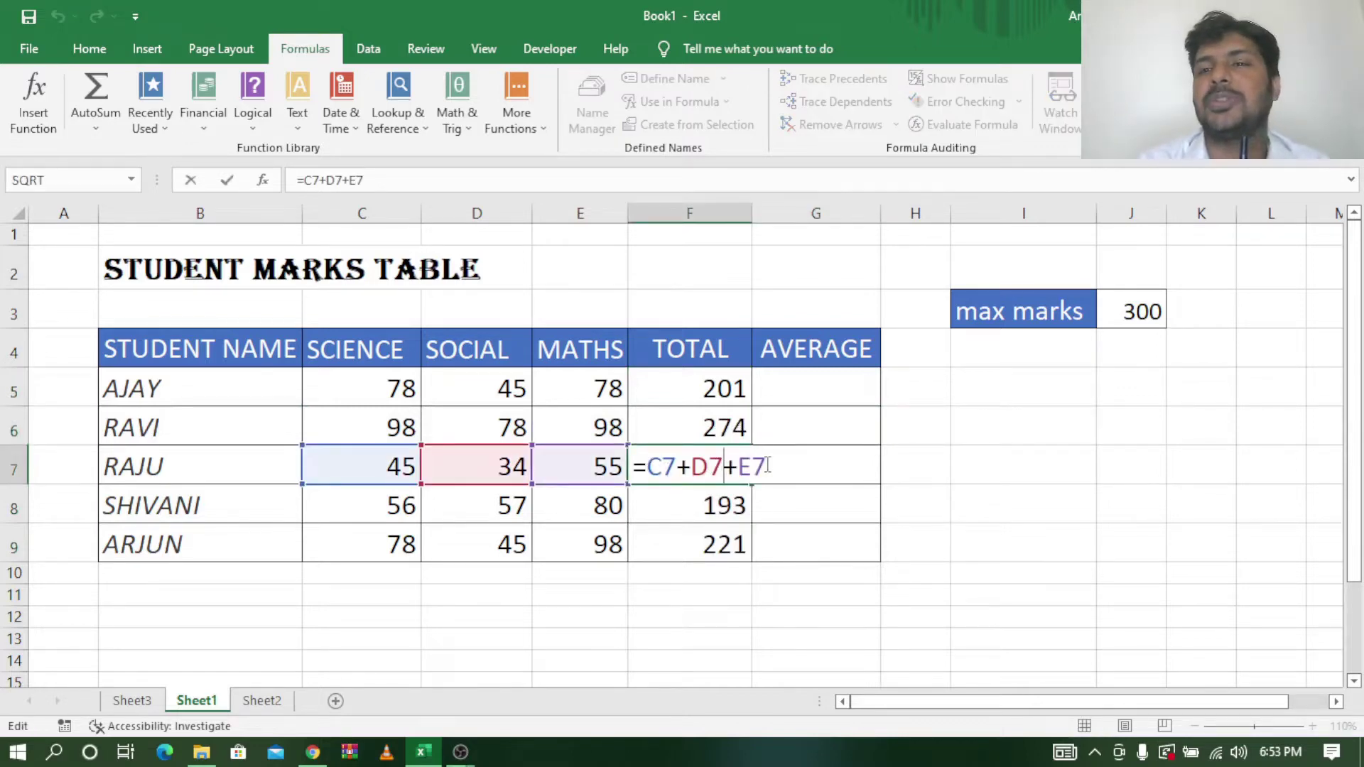
key(Escape)
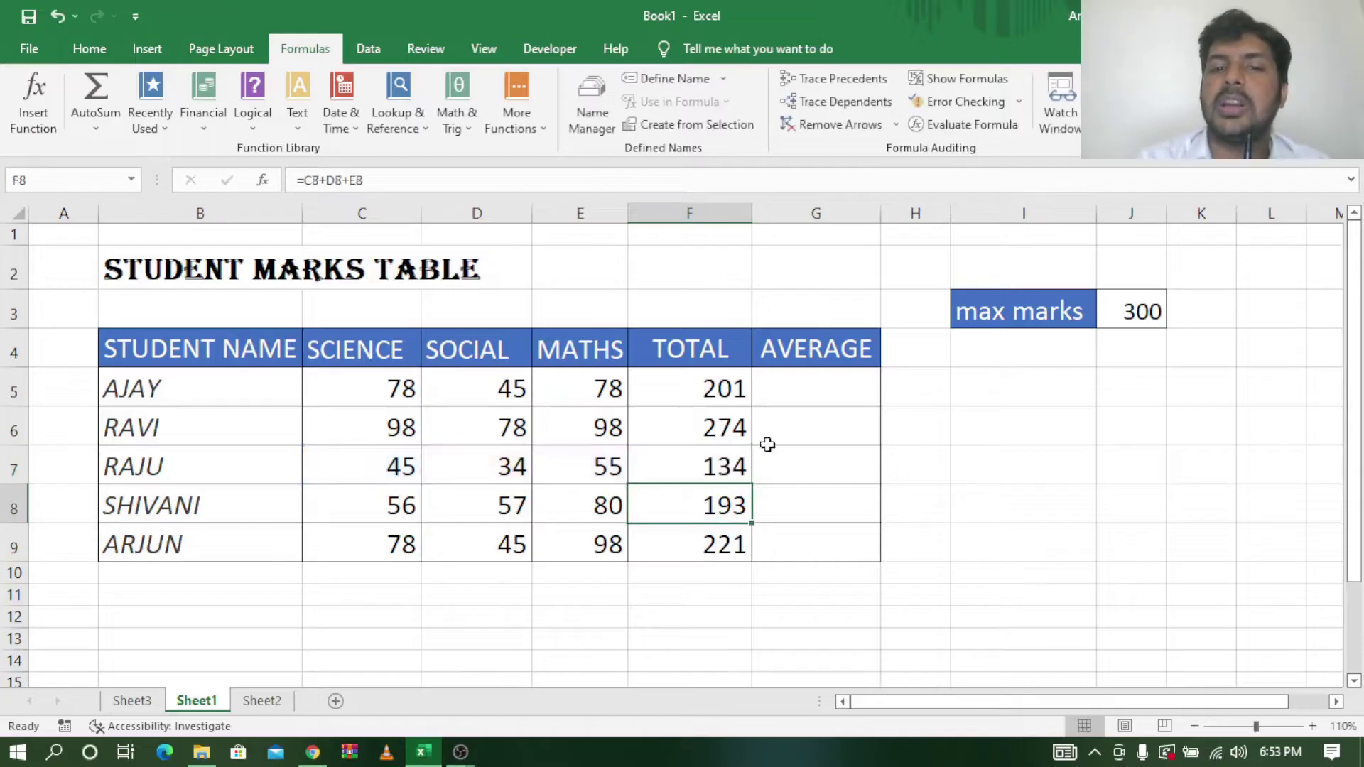
click(807, 389)
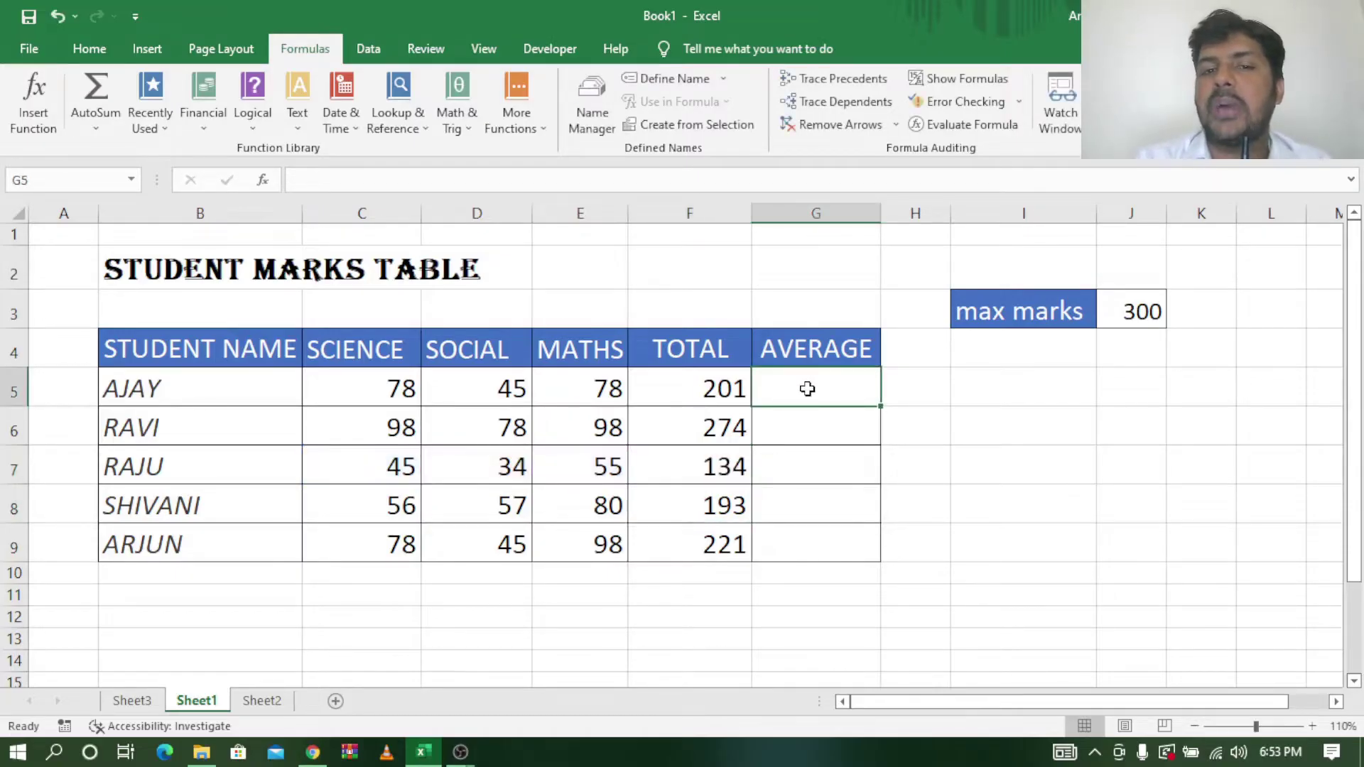
click(689, 393)
click(1151, 311)
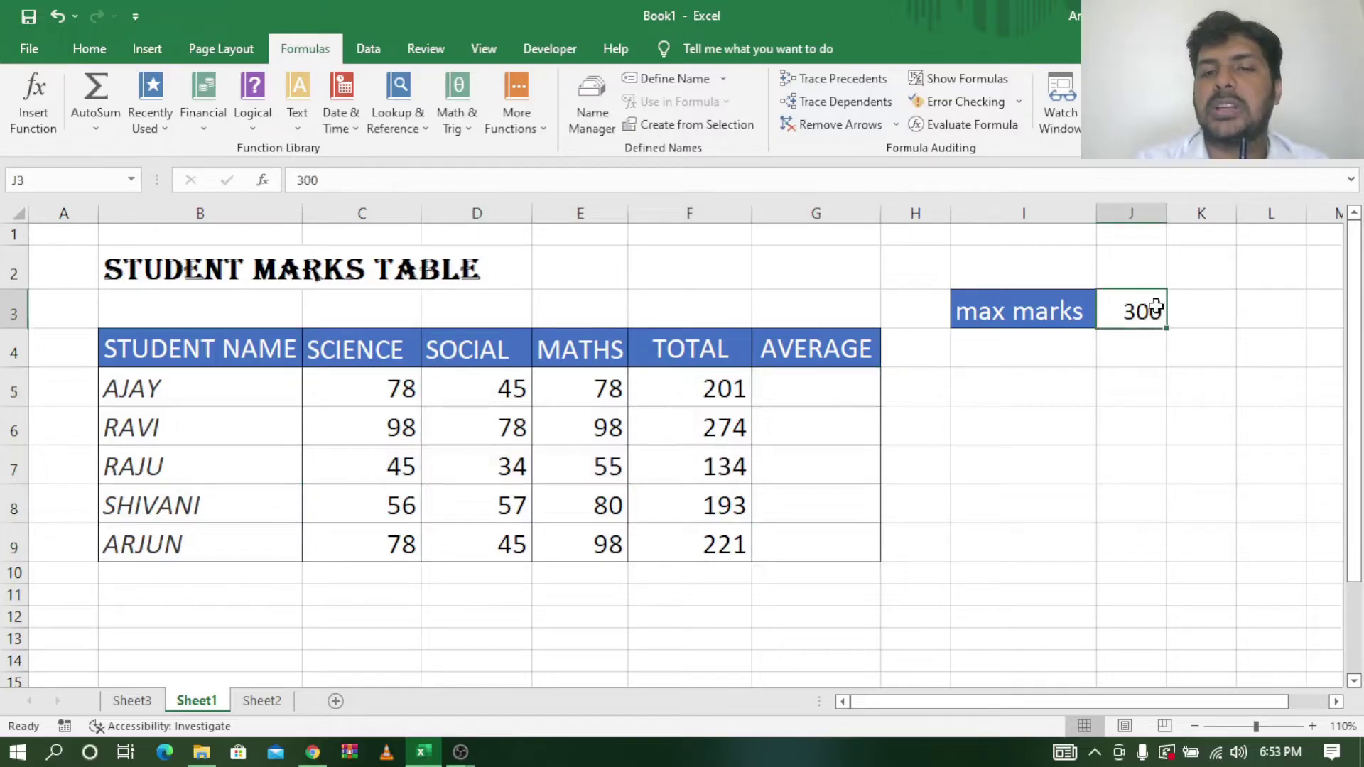
click(707, 392)
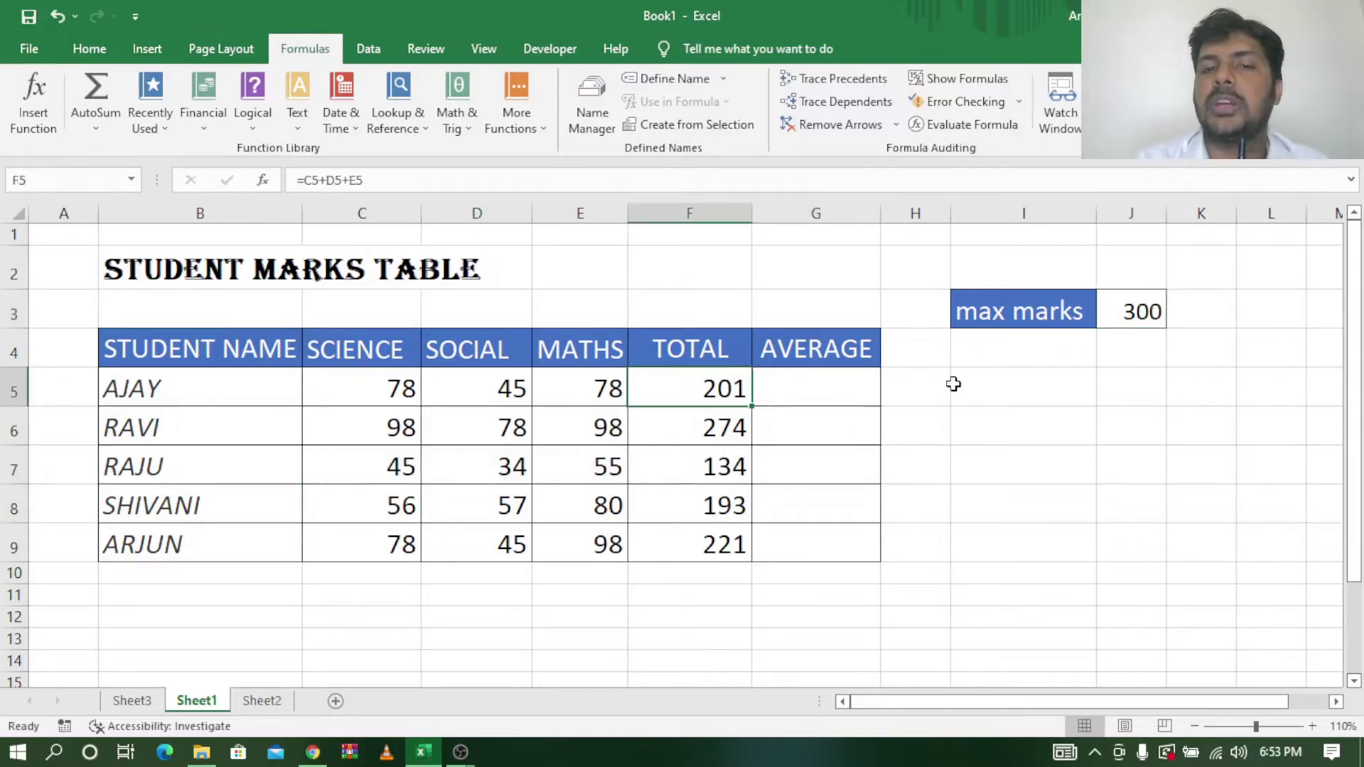
click(1133, 313)
click(834, 381)
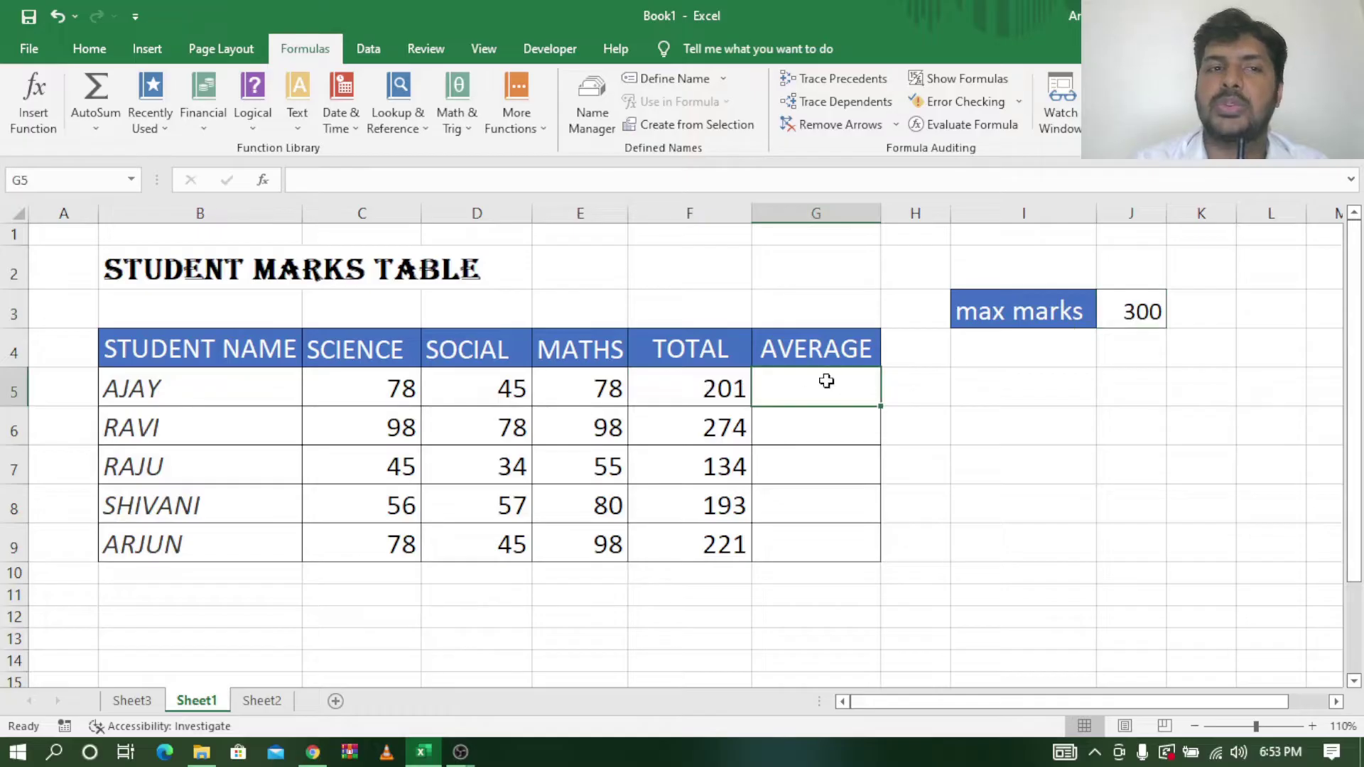
Step: Reset G5's number format to General and enter the average formula =F5/J3
click(90, 48)
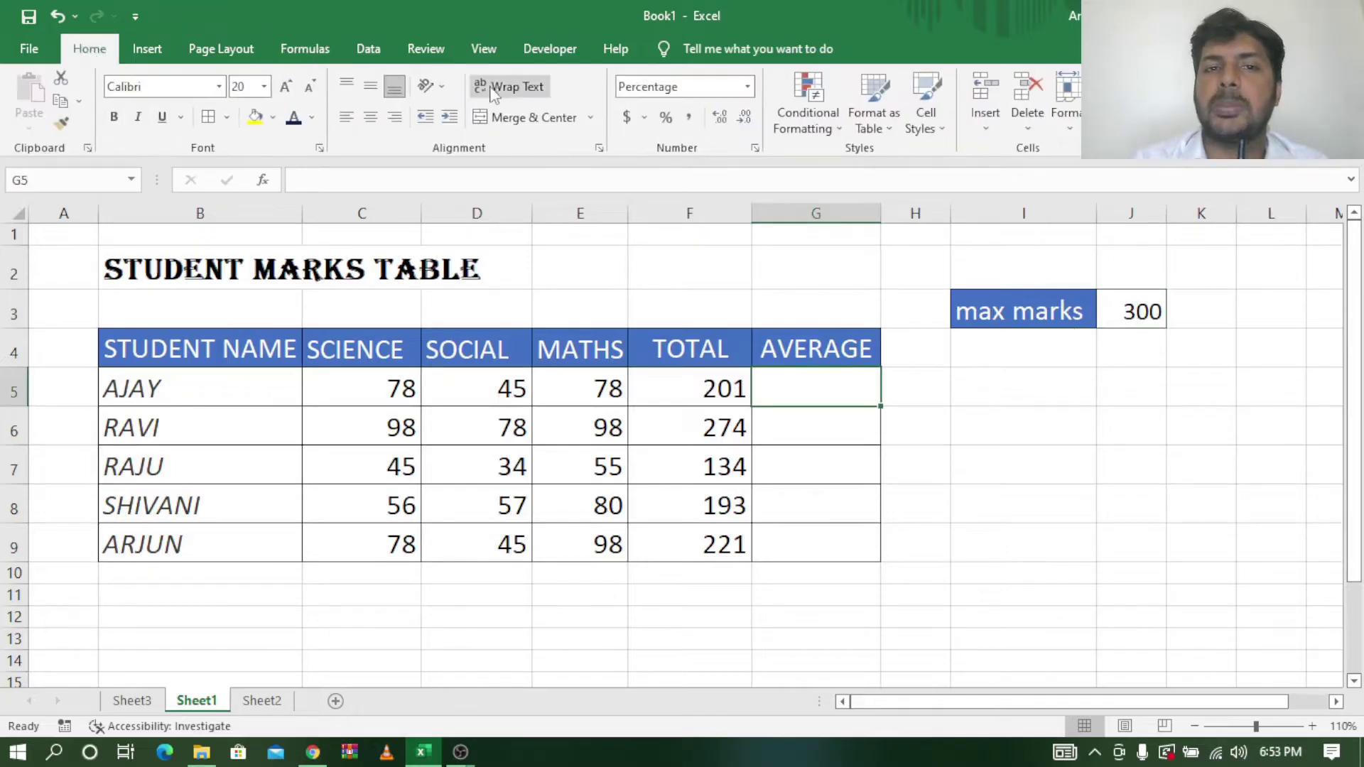
click(748, 86)
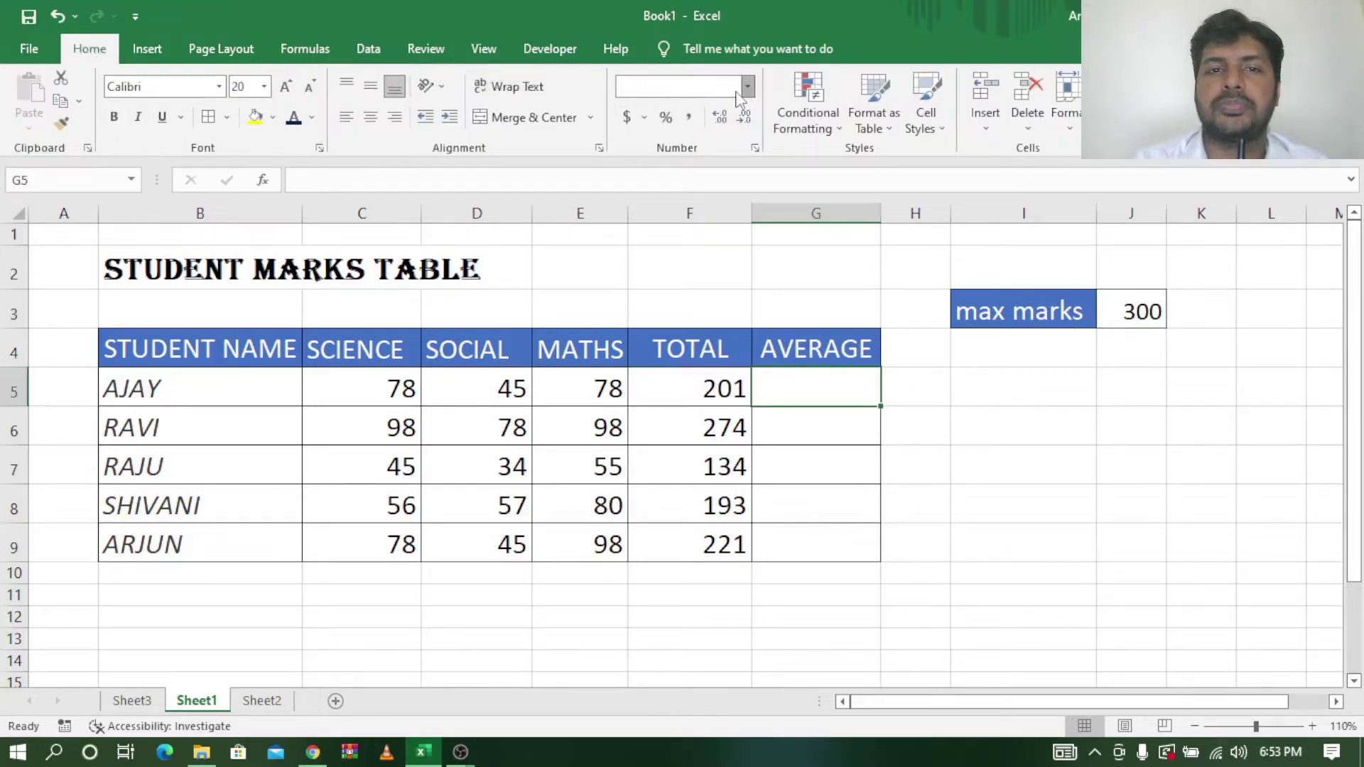
click(682, 115)
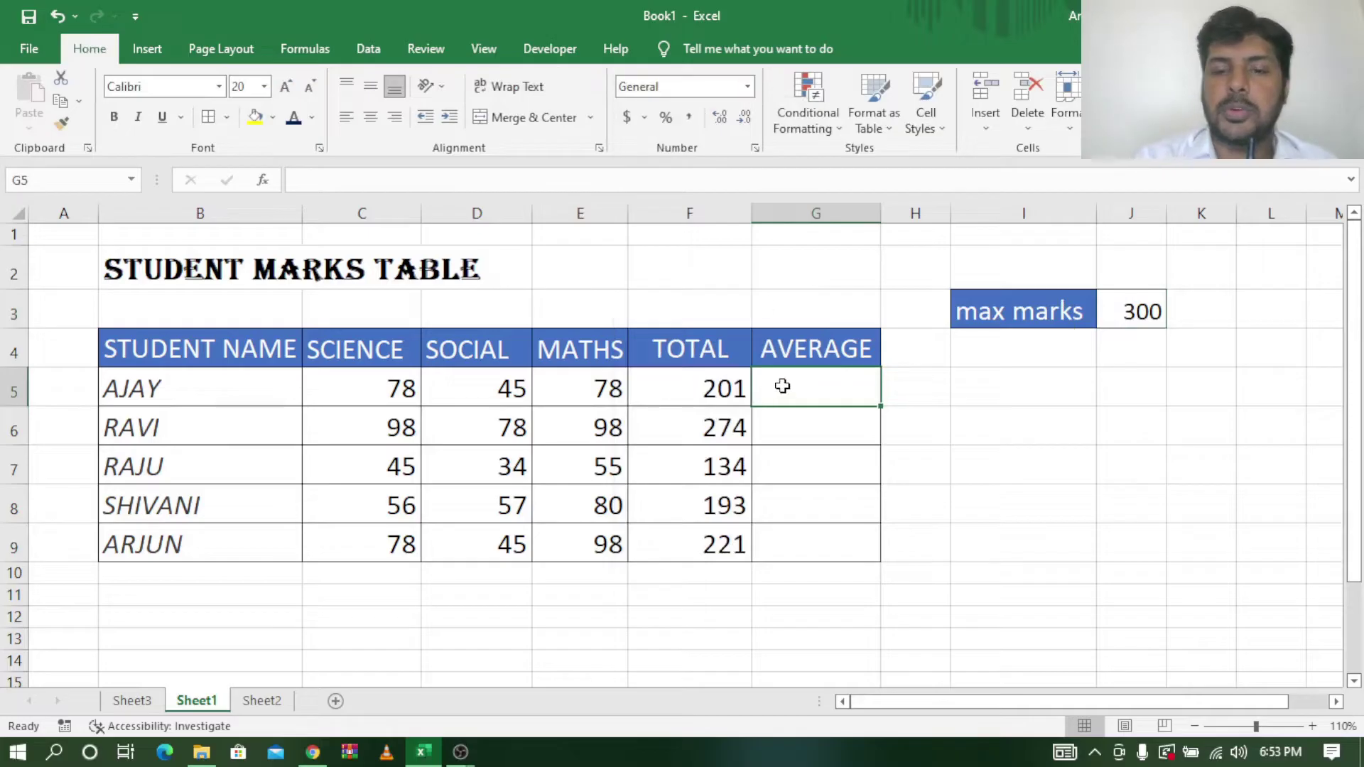
text(=)
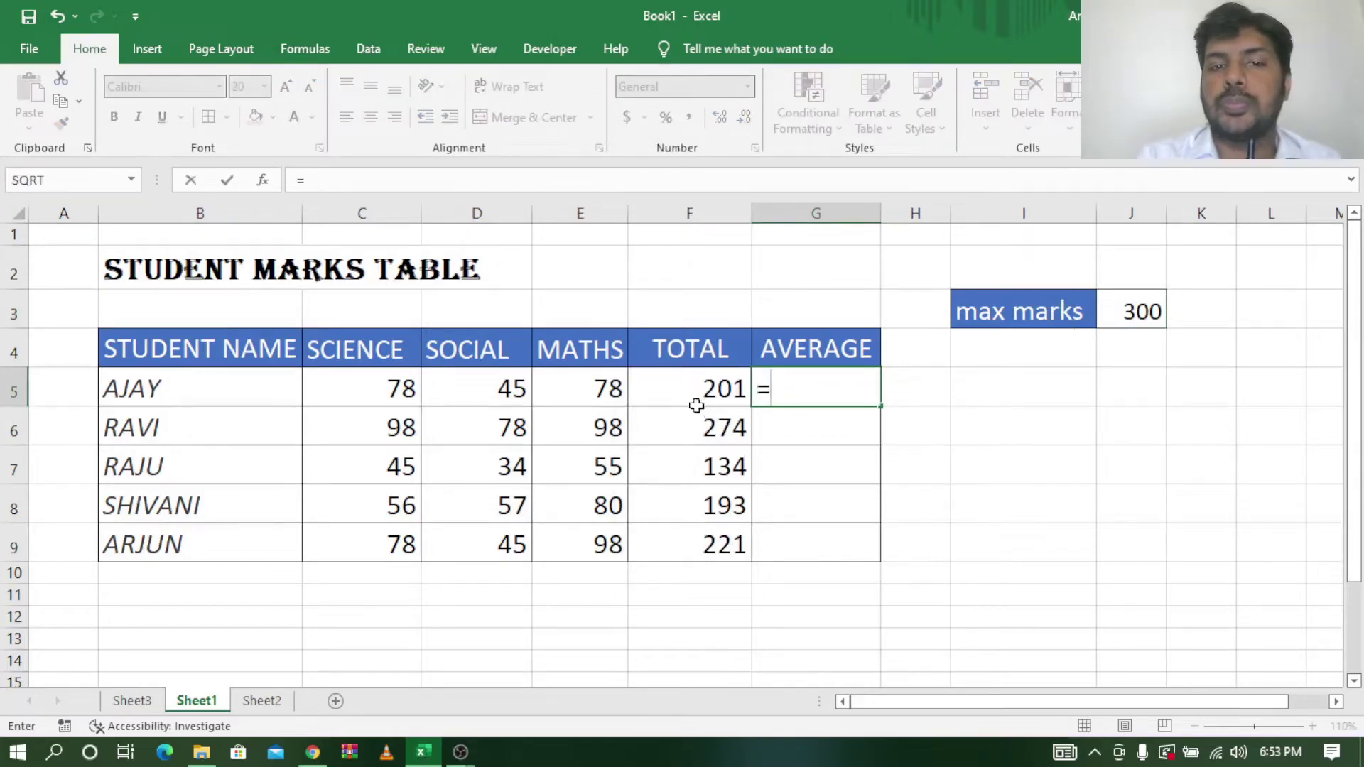
click(698, 395)
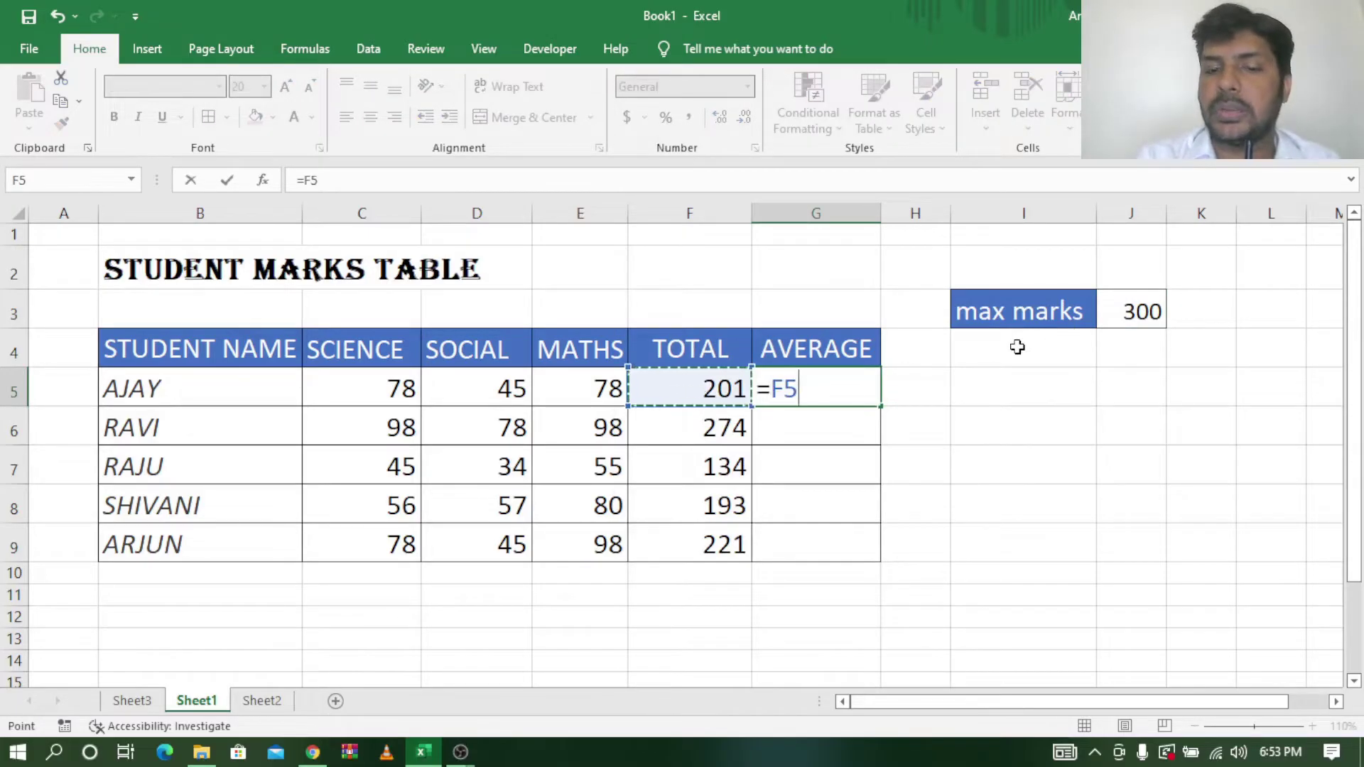
text(/)
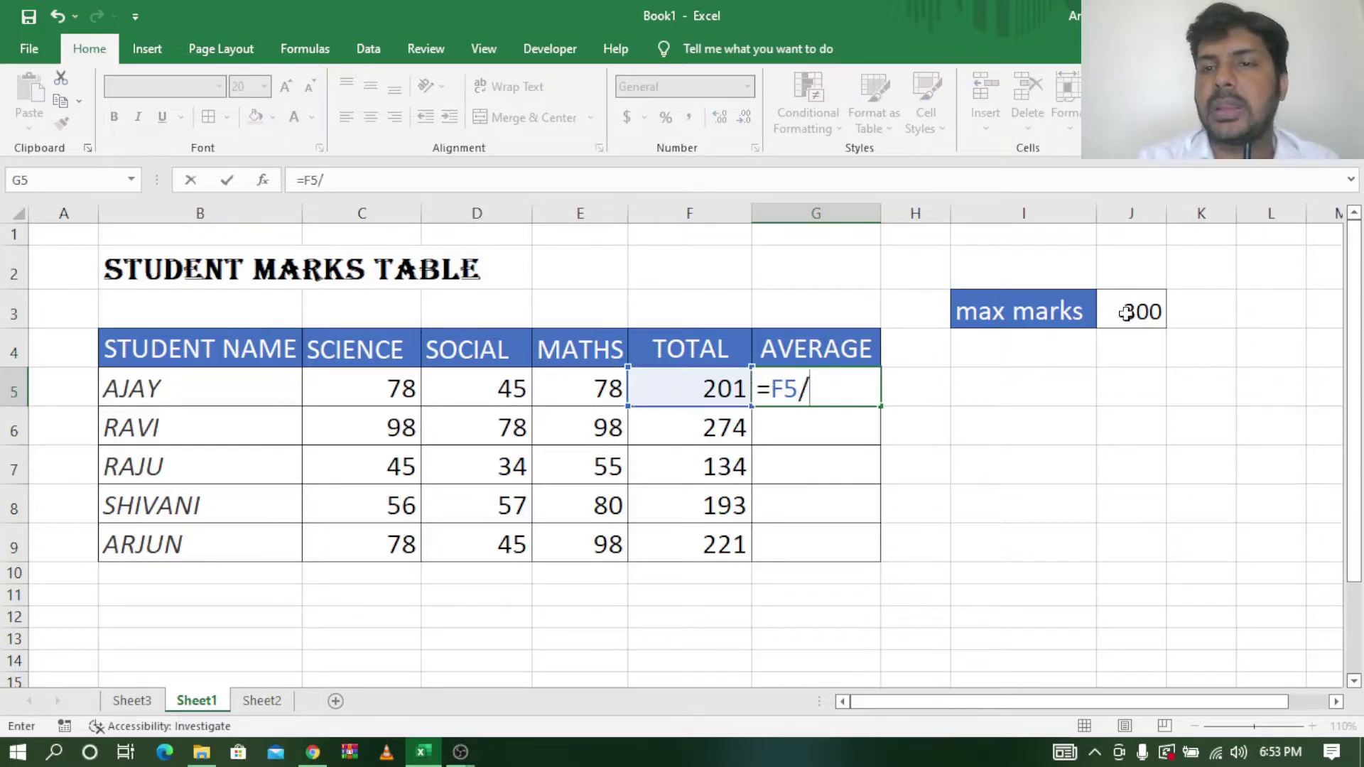
click(1126, 313)
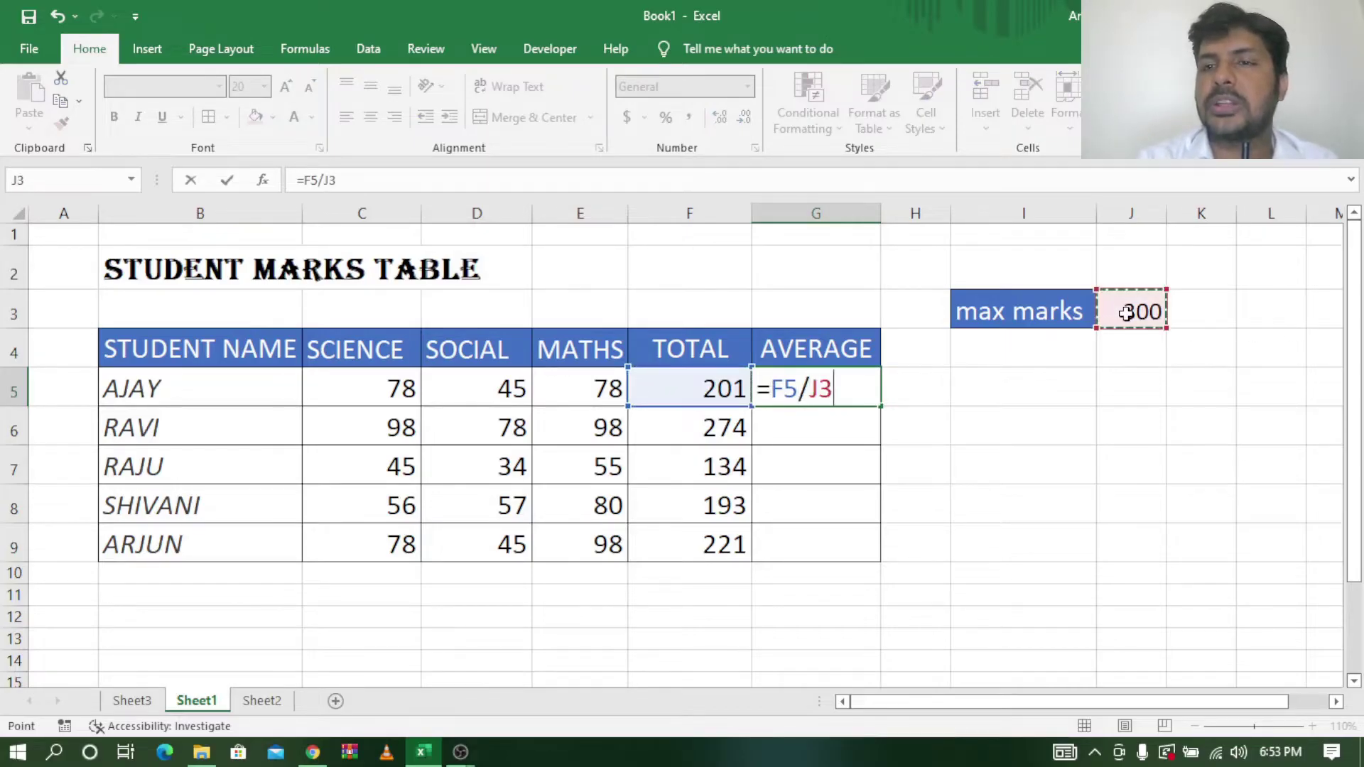
key(Return)
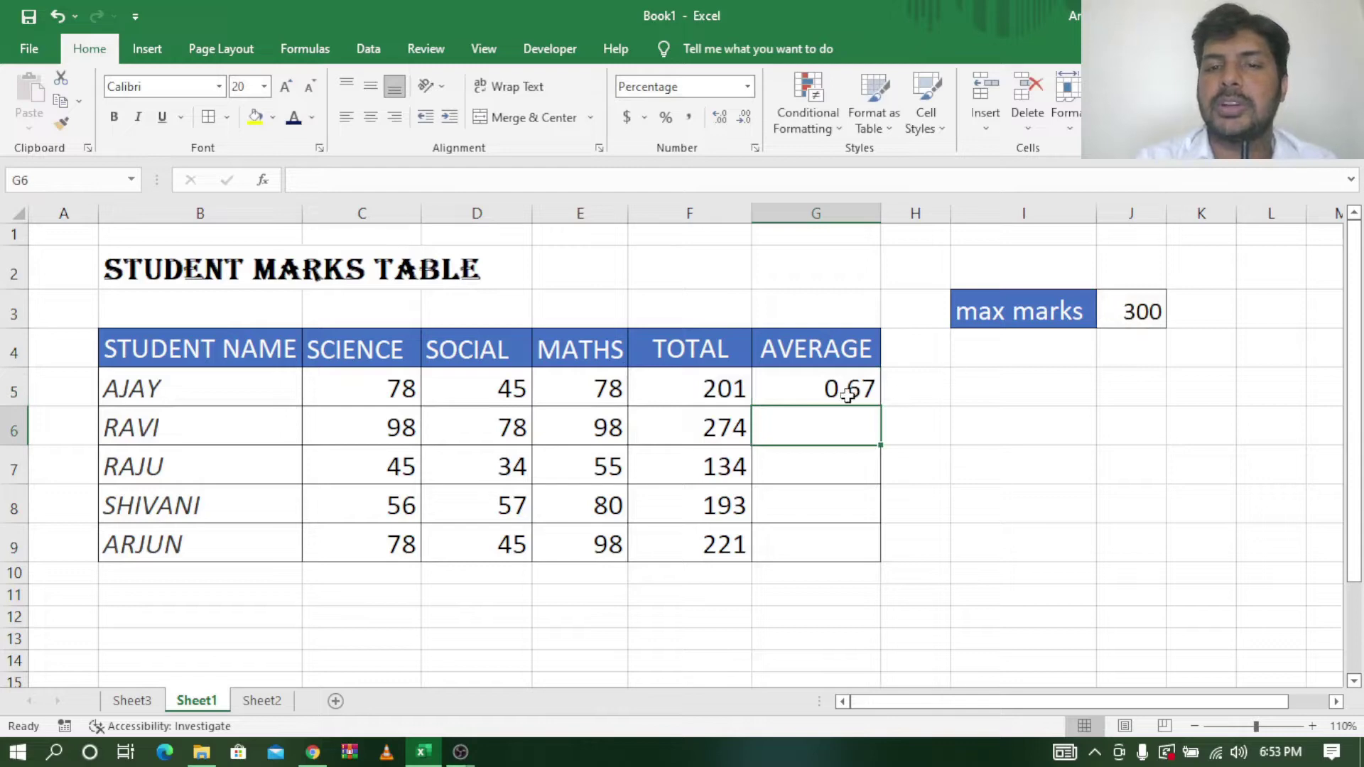
Step: Show G5 as a percentage (67%) and fill it down to G9, producing #DIV/0! errors
click(848, 395)
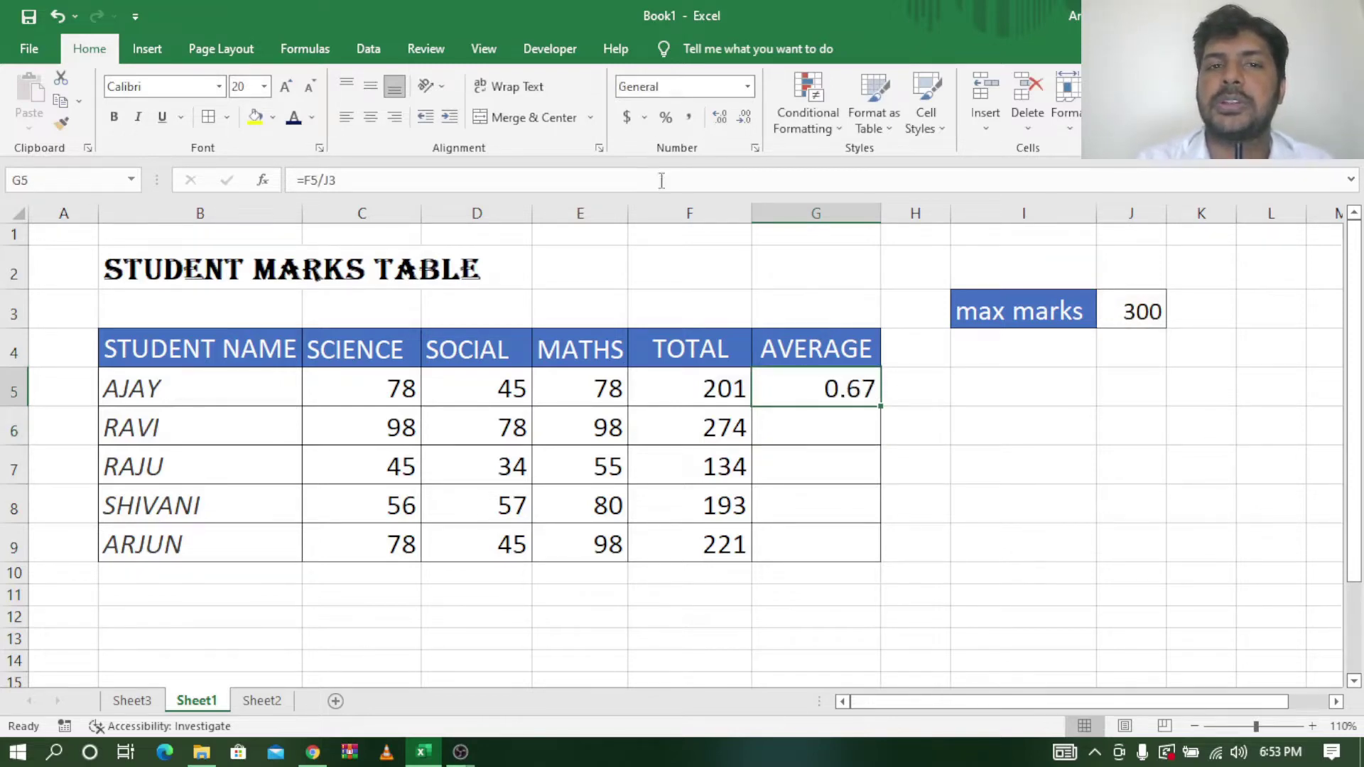
click(665, 117)
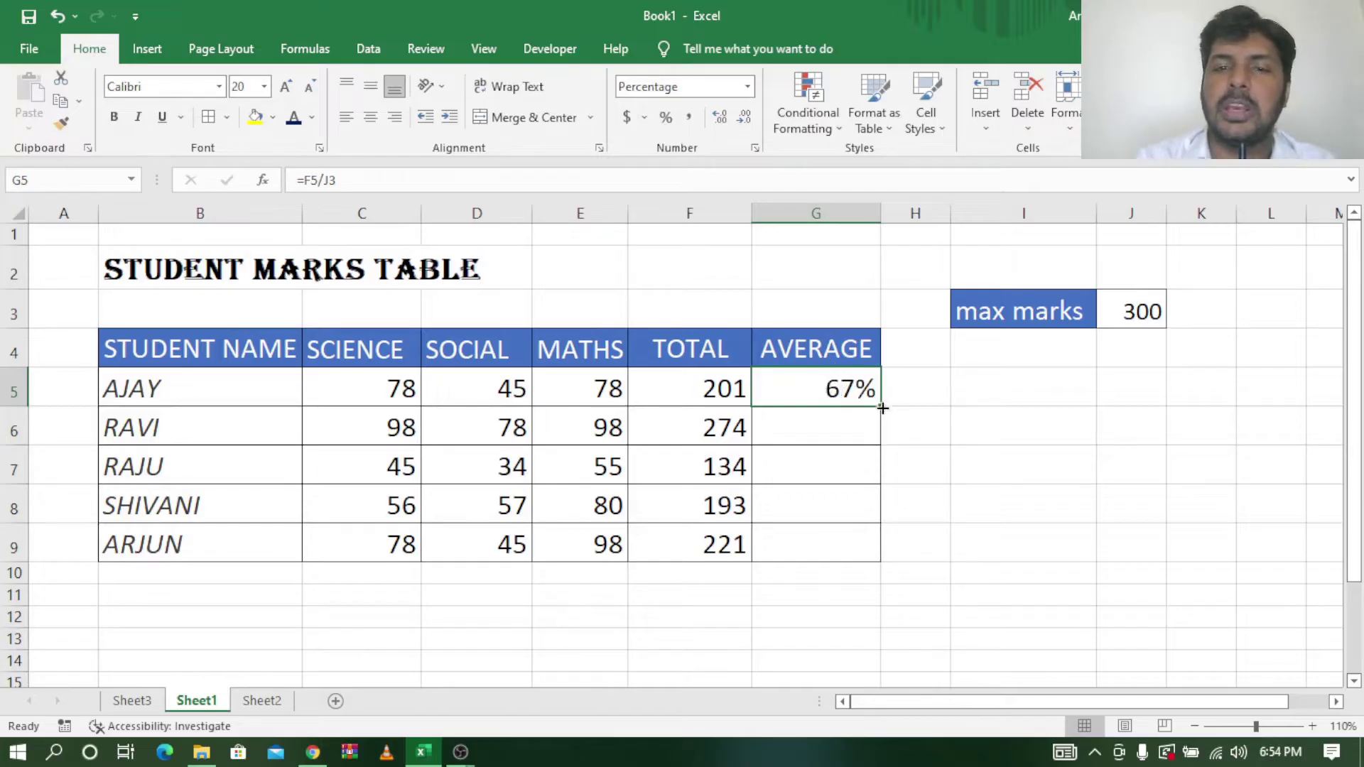
drag(880, 405, 880, 405)
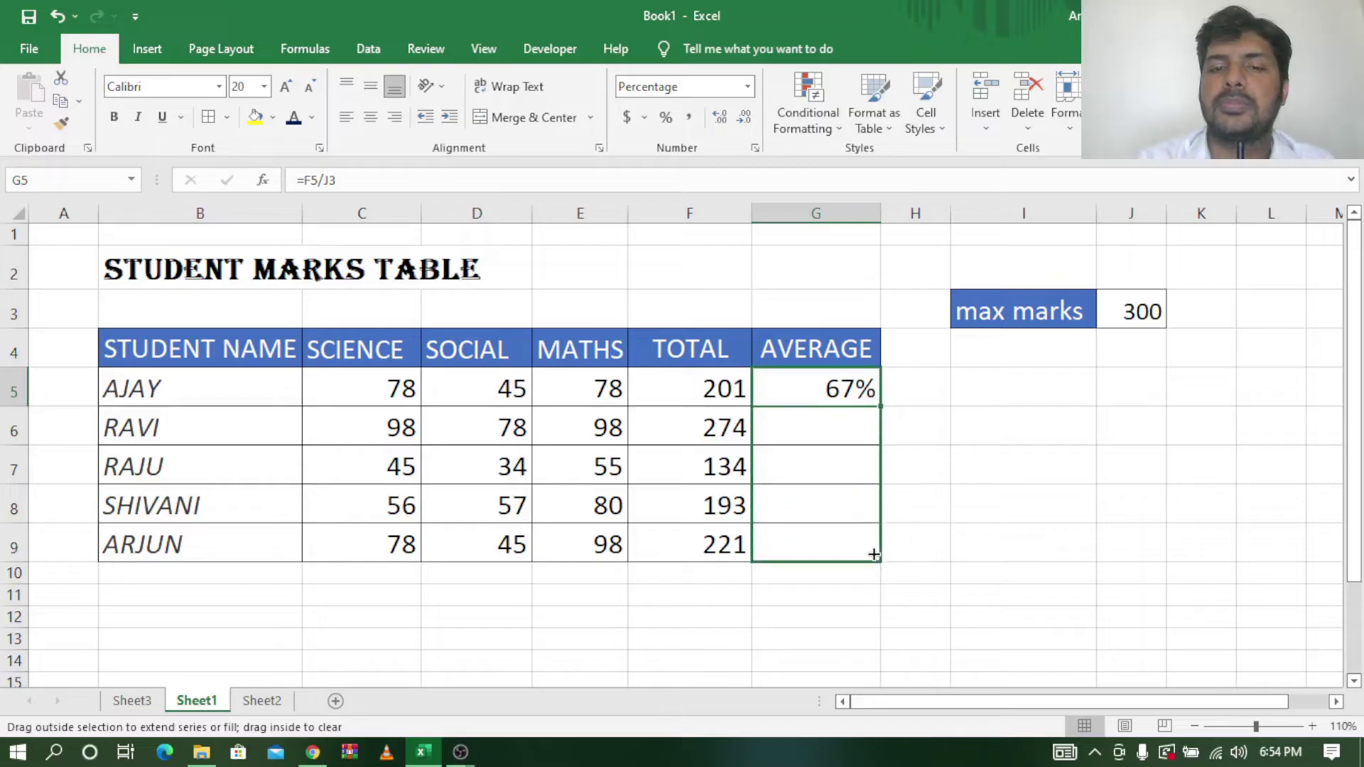
drag(880, 405, 880, 555)
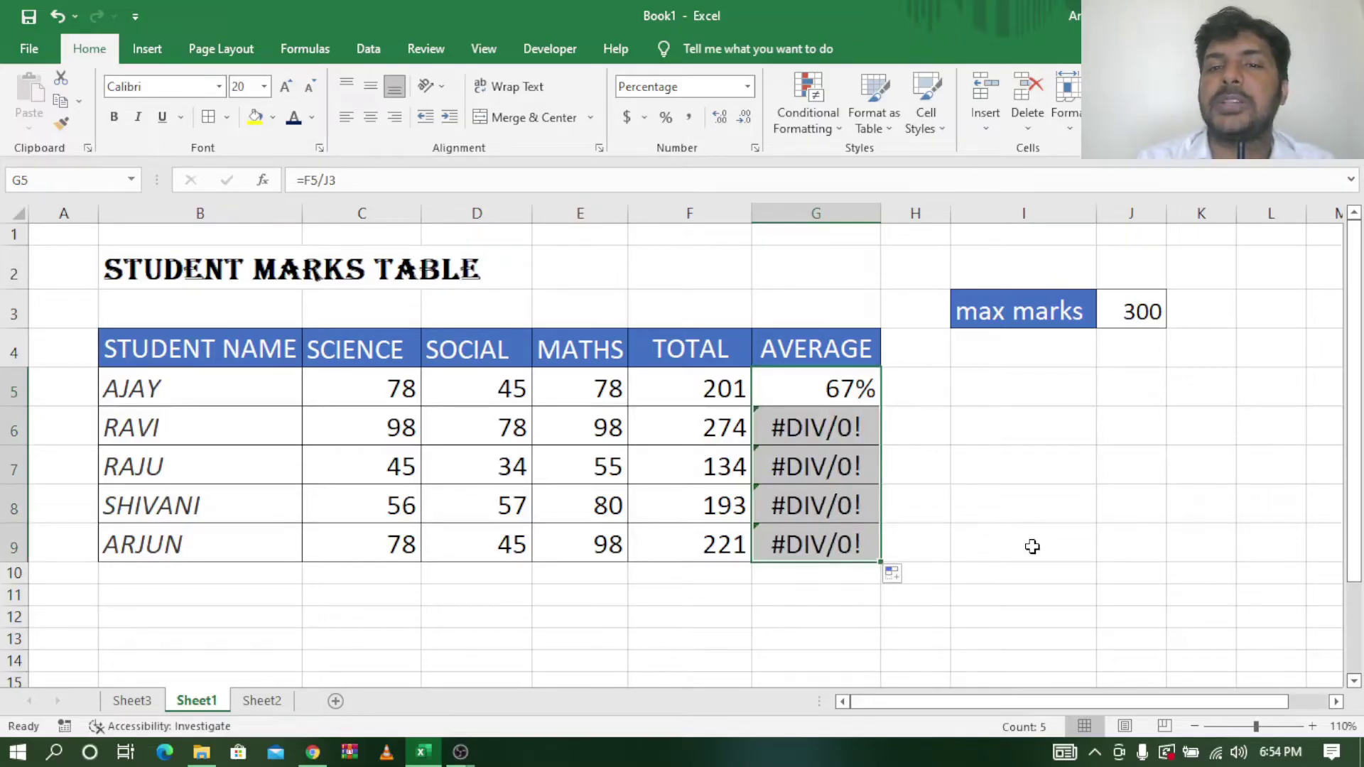
click(803, 397)
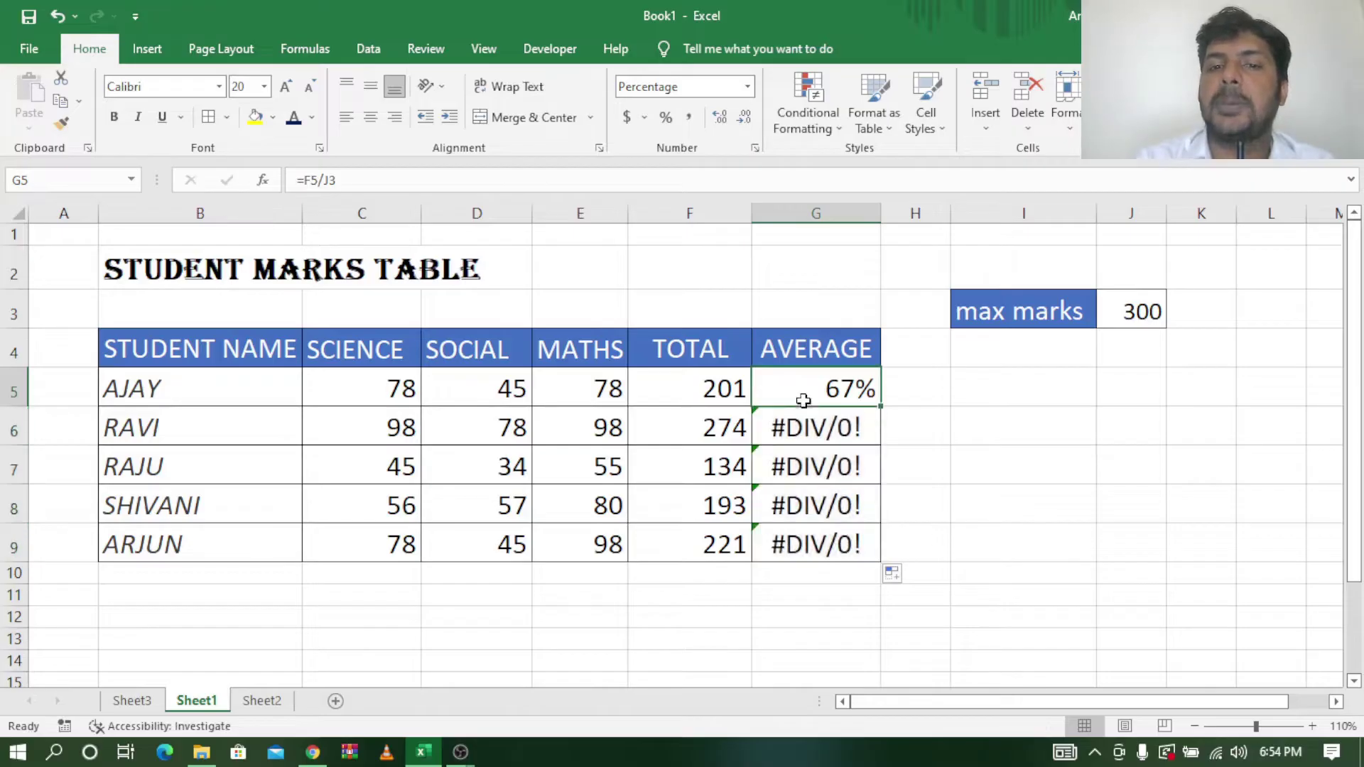
double_click(816, 393)
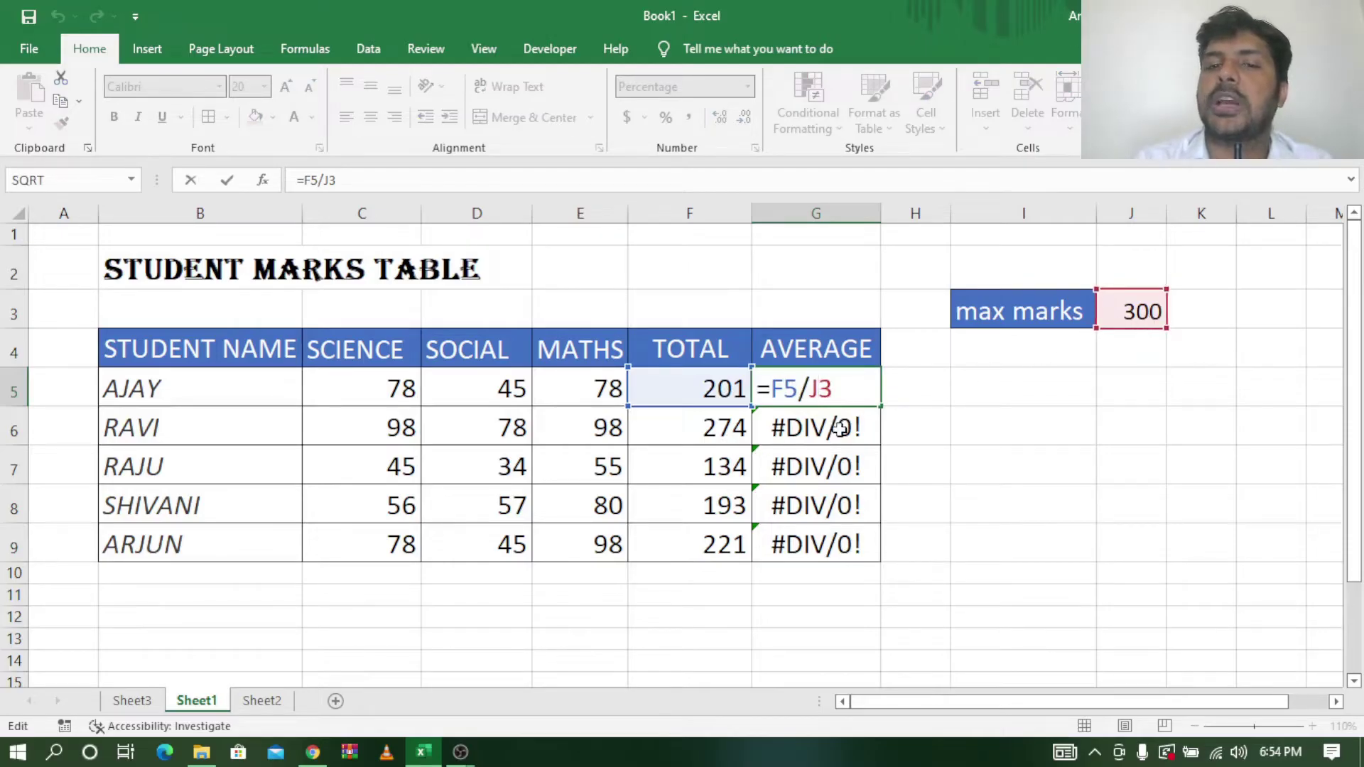
key(Tab)
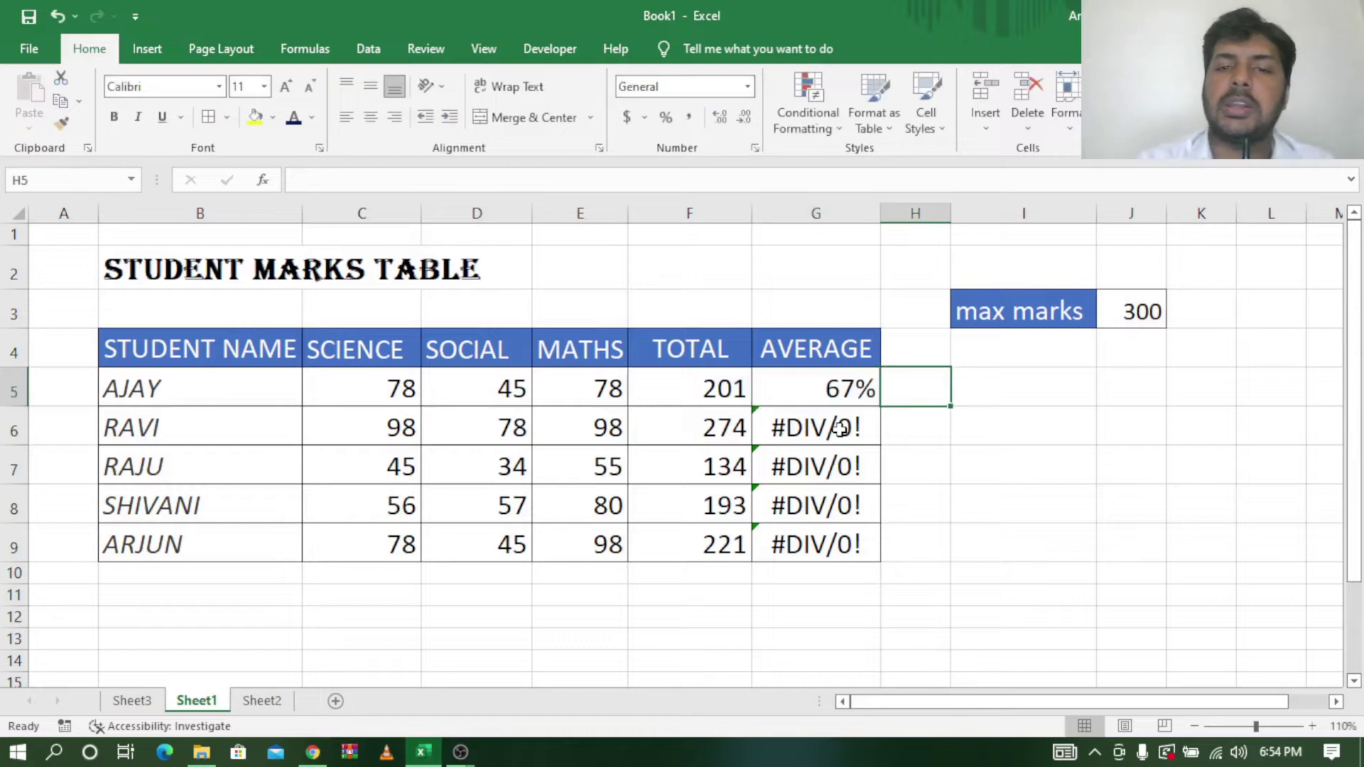
double_click(841, 428)
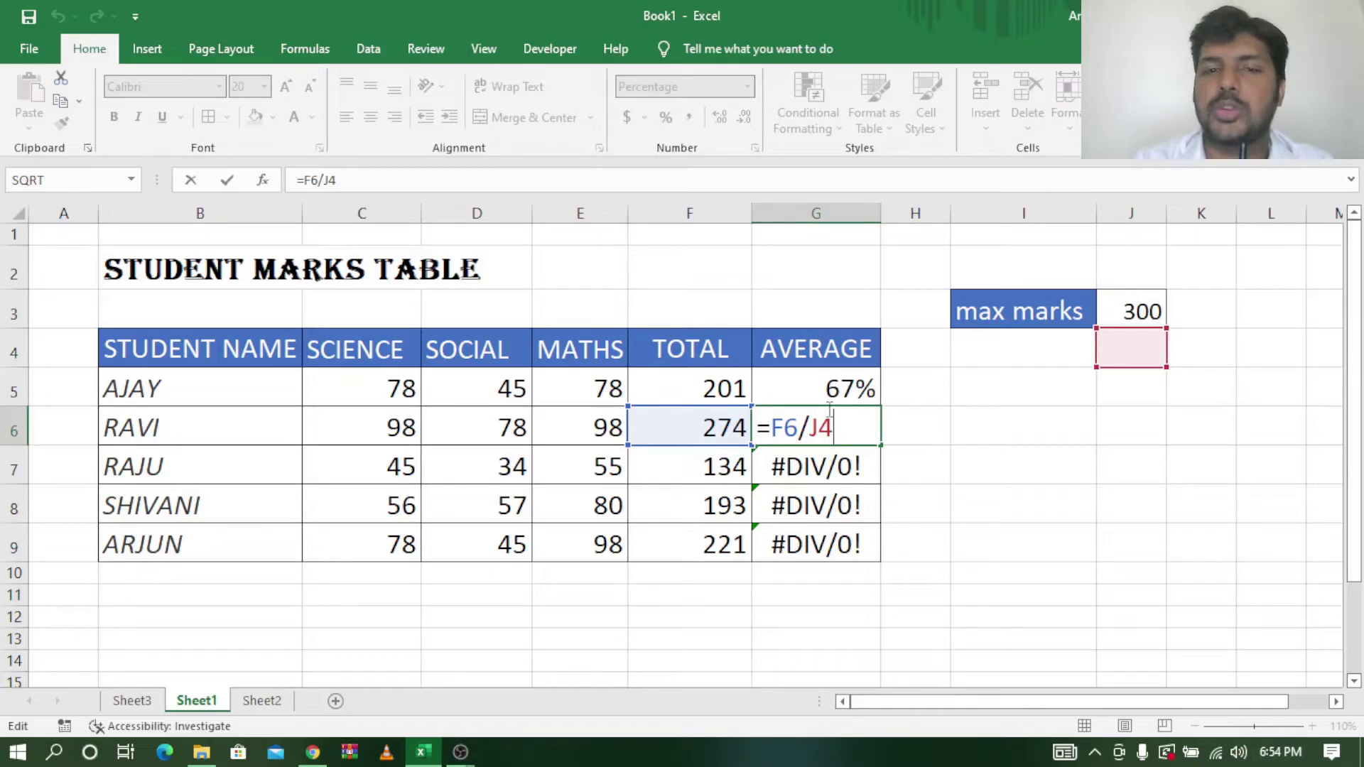
key(Tab)
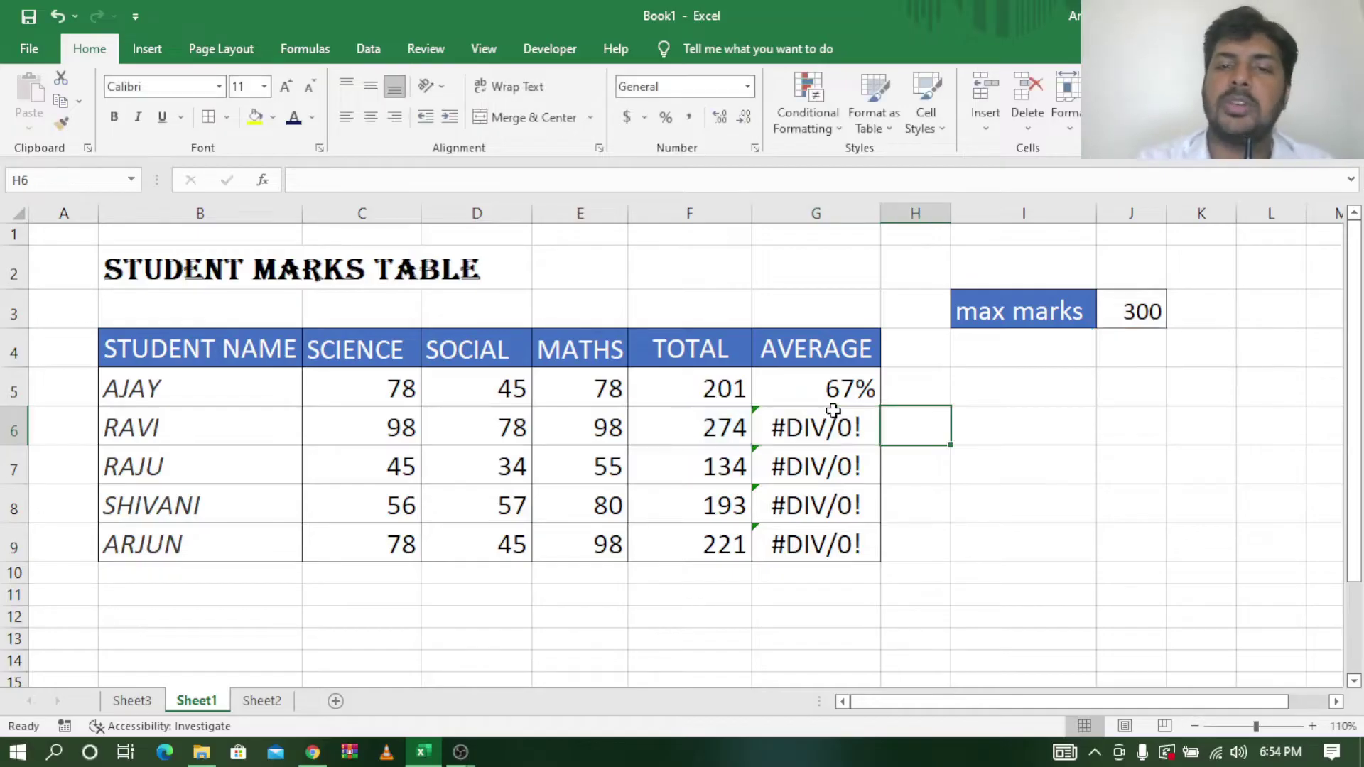
double_click(838, 383)
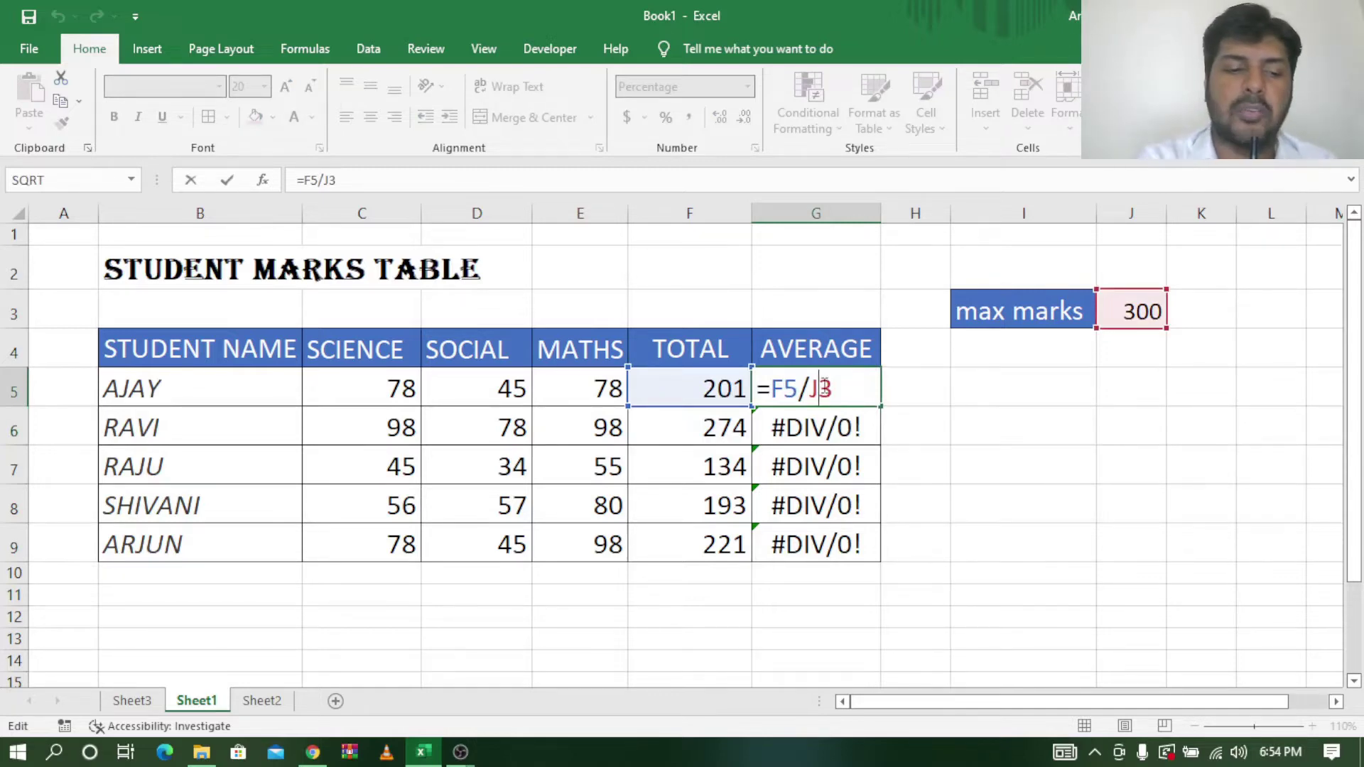
Step: Change G5 to =F5/$J$3 and fill it down, giving 91%, 45%, 64% and 74%
click(822, 387)
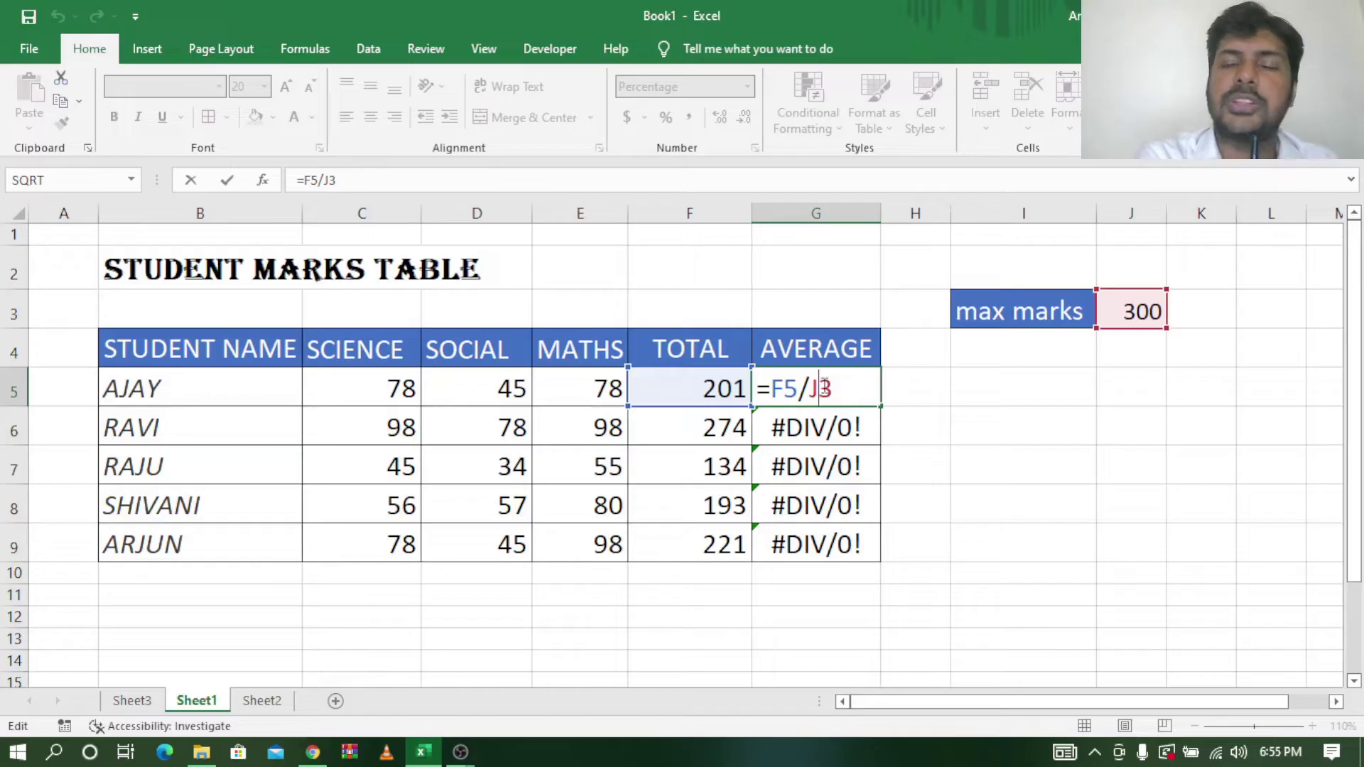
key(F4)
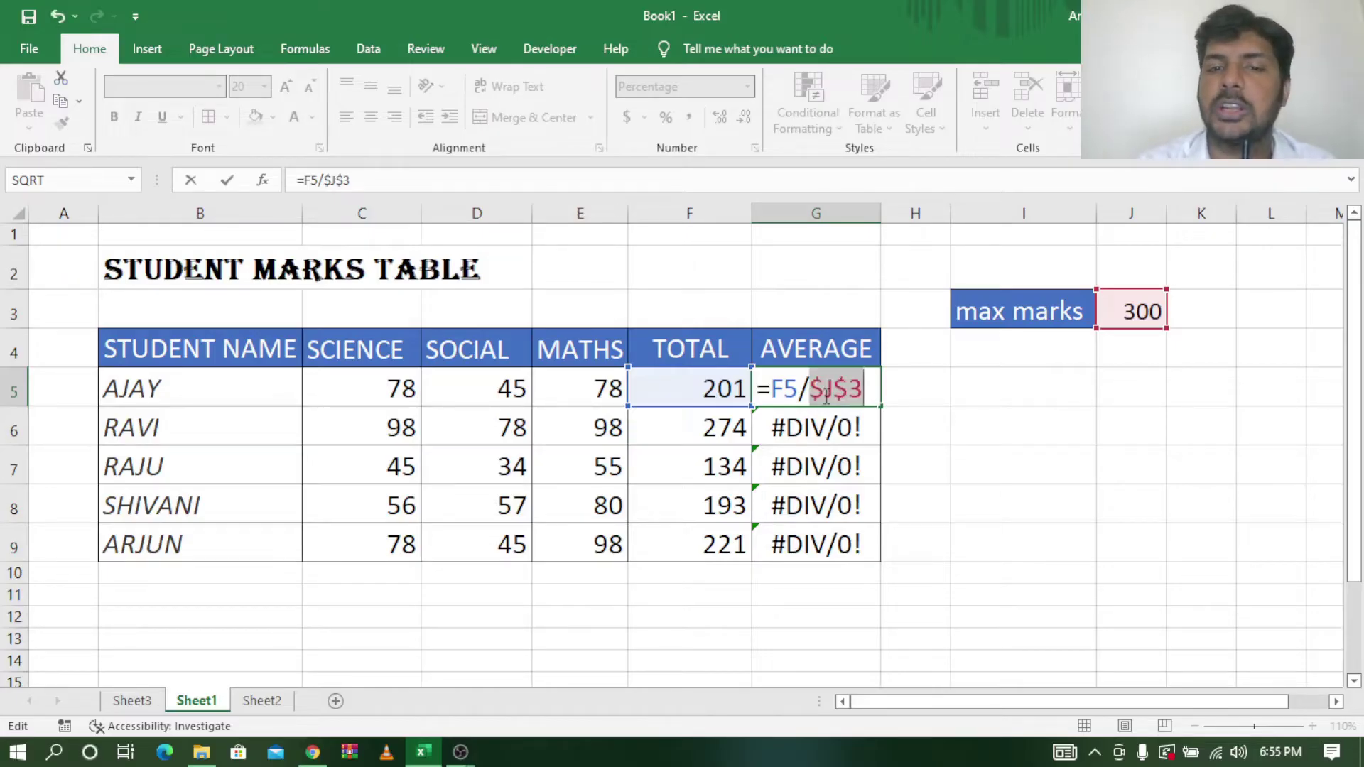
click(825, 394)
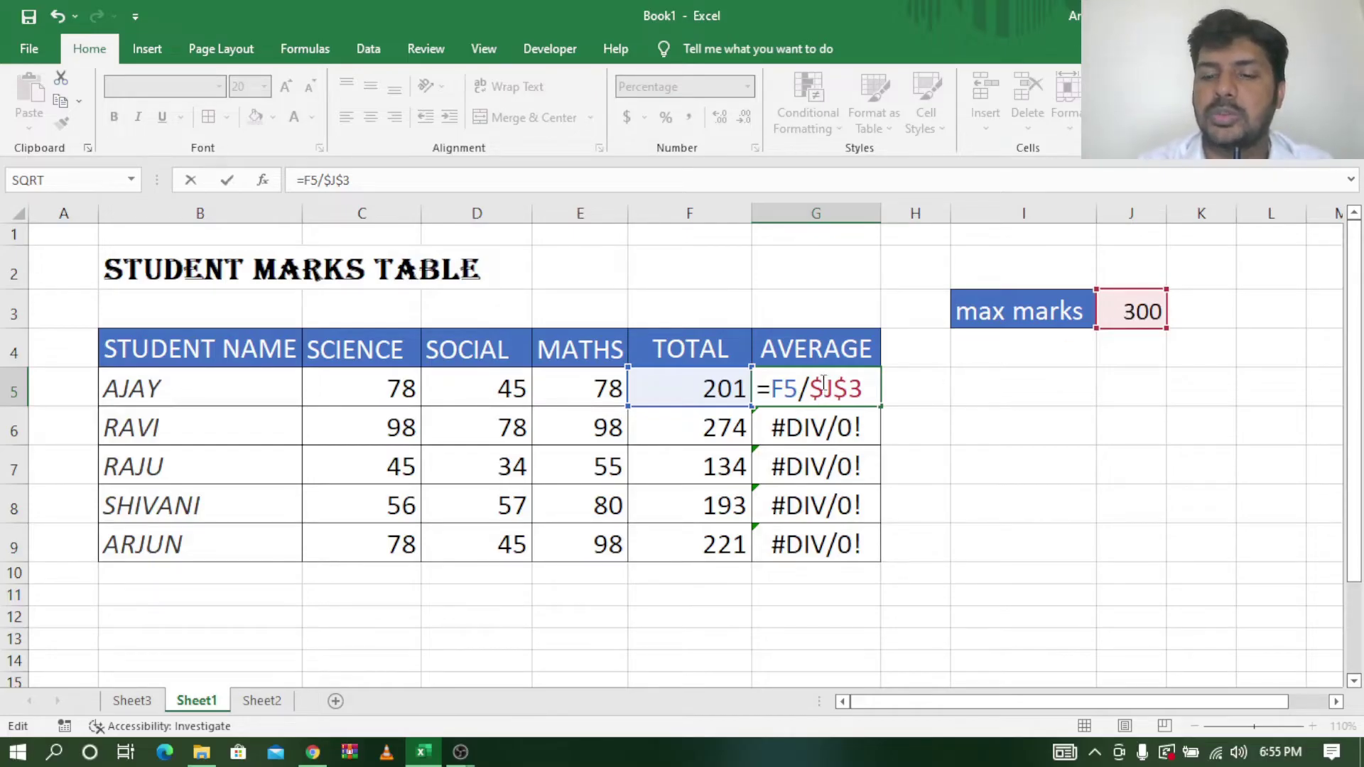
key(ctrl+Return)
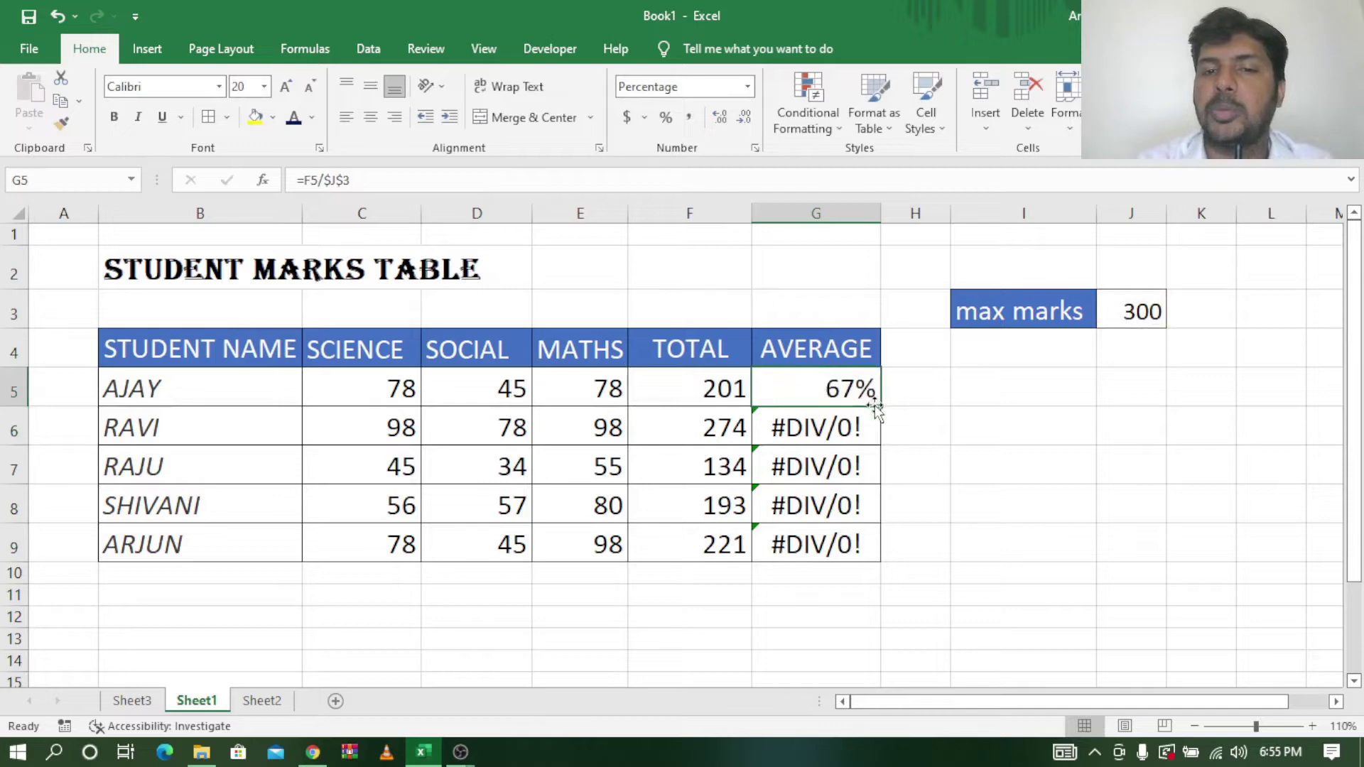
drag(875, 406, 879, 559)
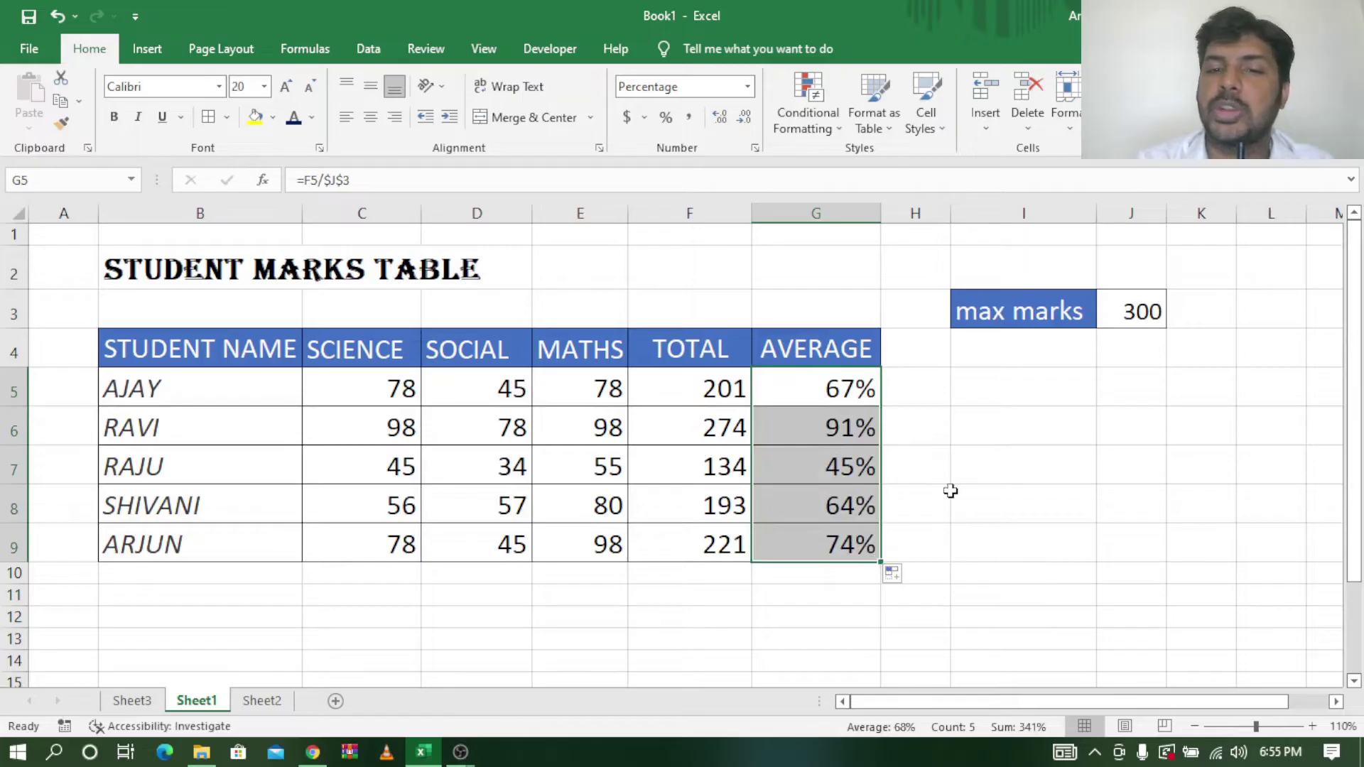
Step: Check RAVI's and RAJU's average formulas, confirming 91% and 45% against the max marks in J3
click(957, 438)
double_click(830, 428)
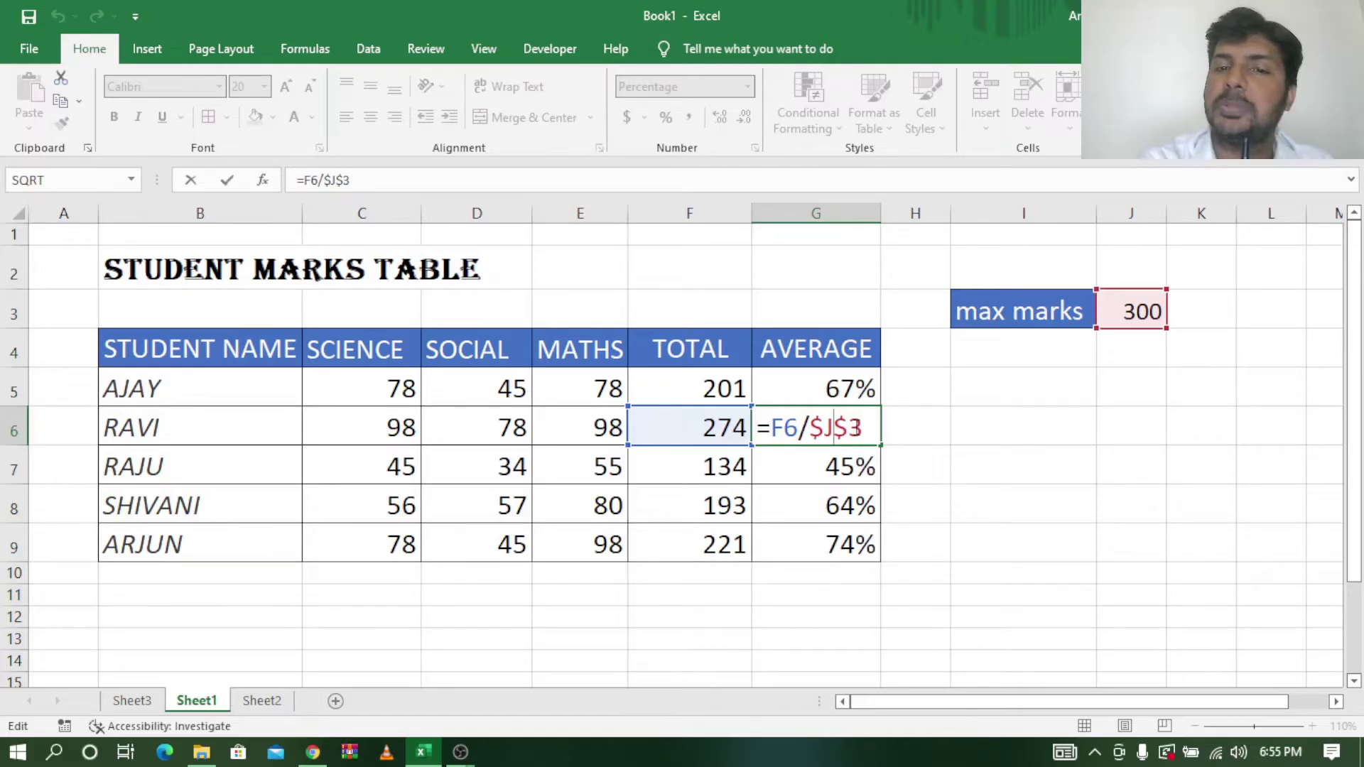
key(Tab)
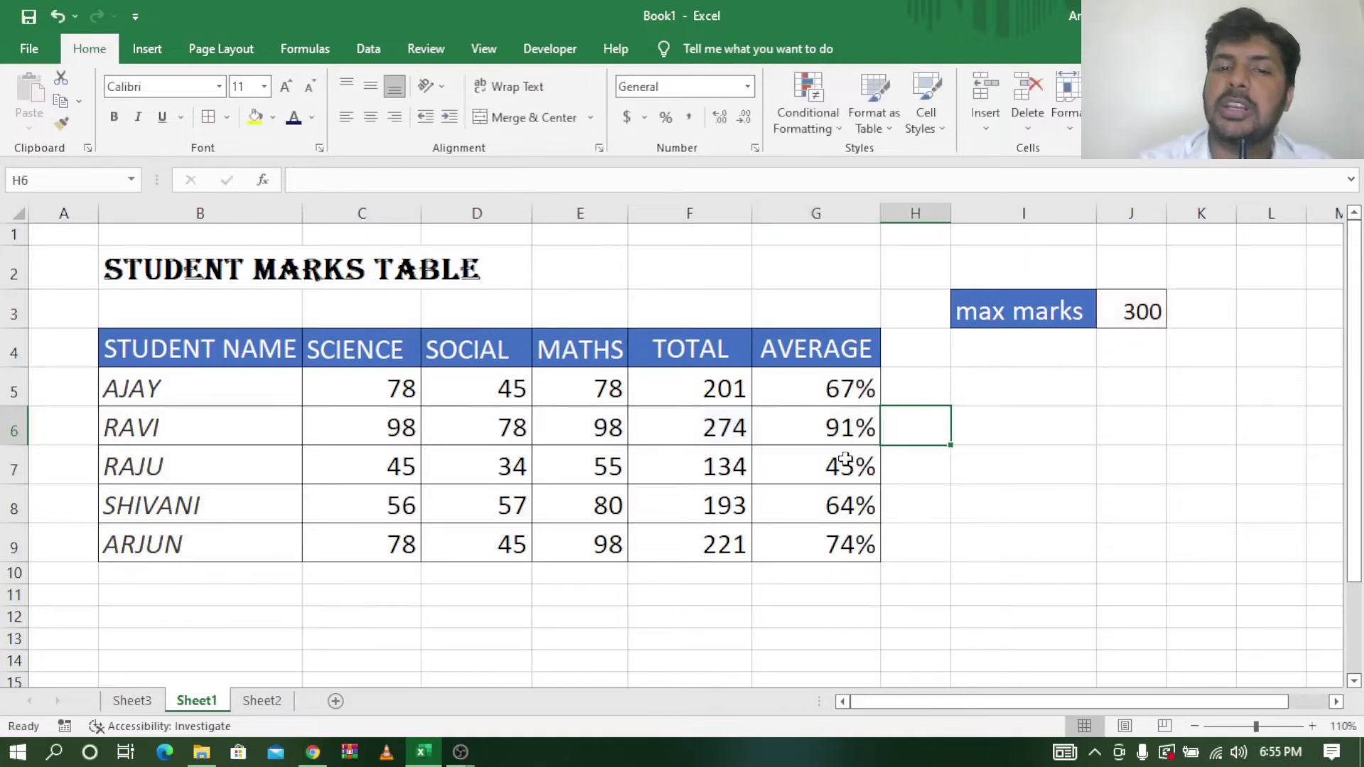
double_click(848, 462)
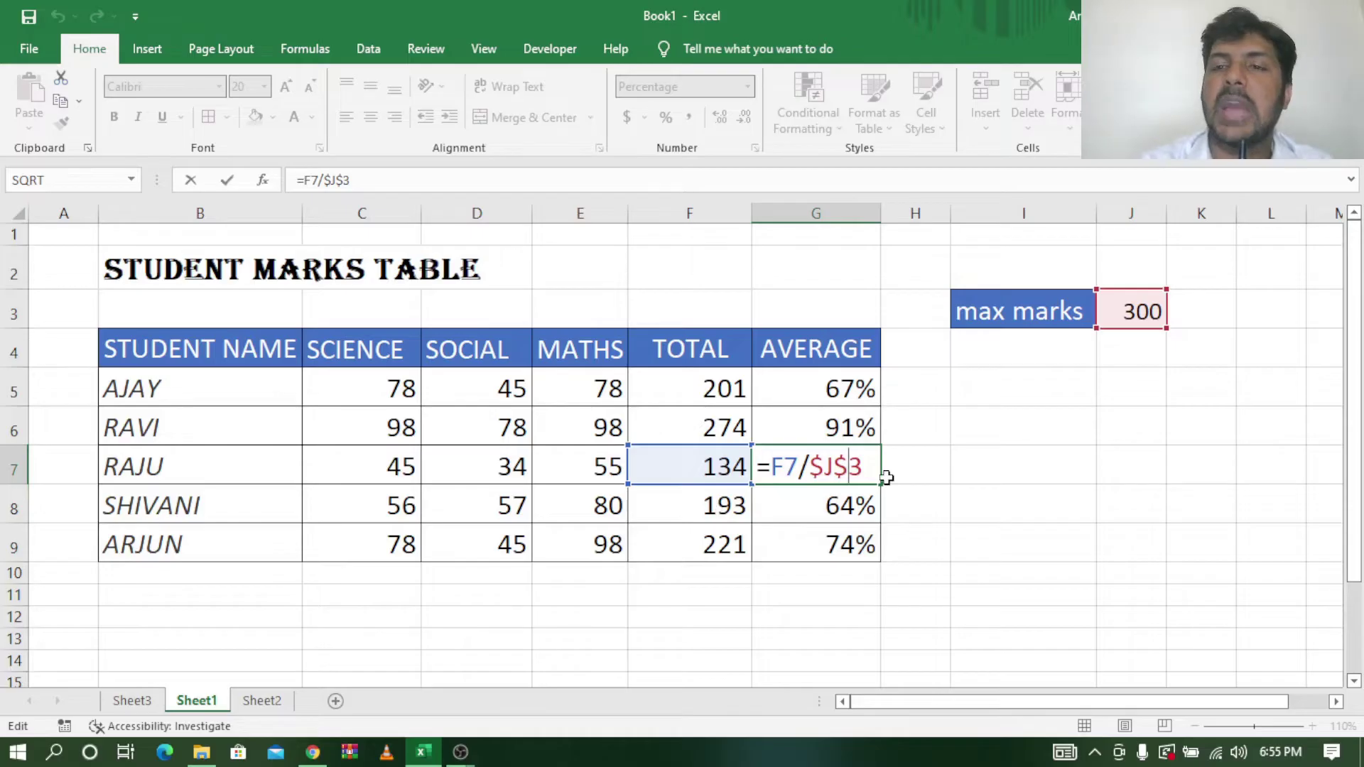
key(Return)
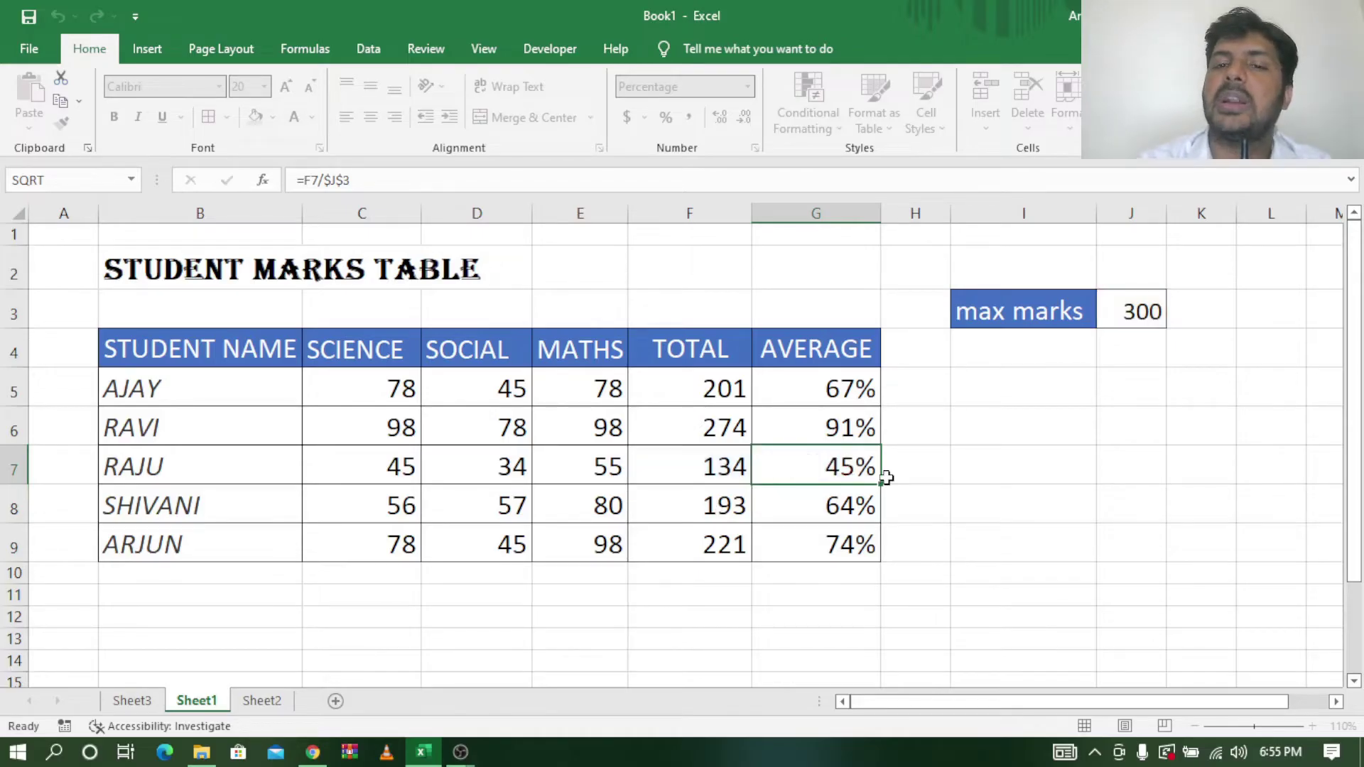
click(1148, 304)
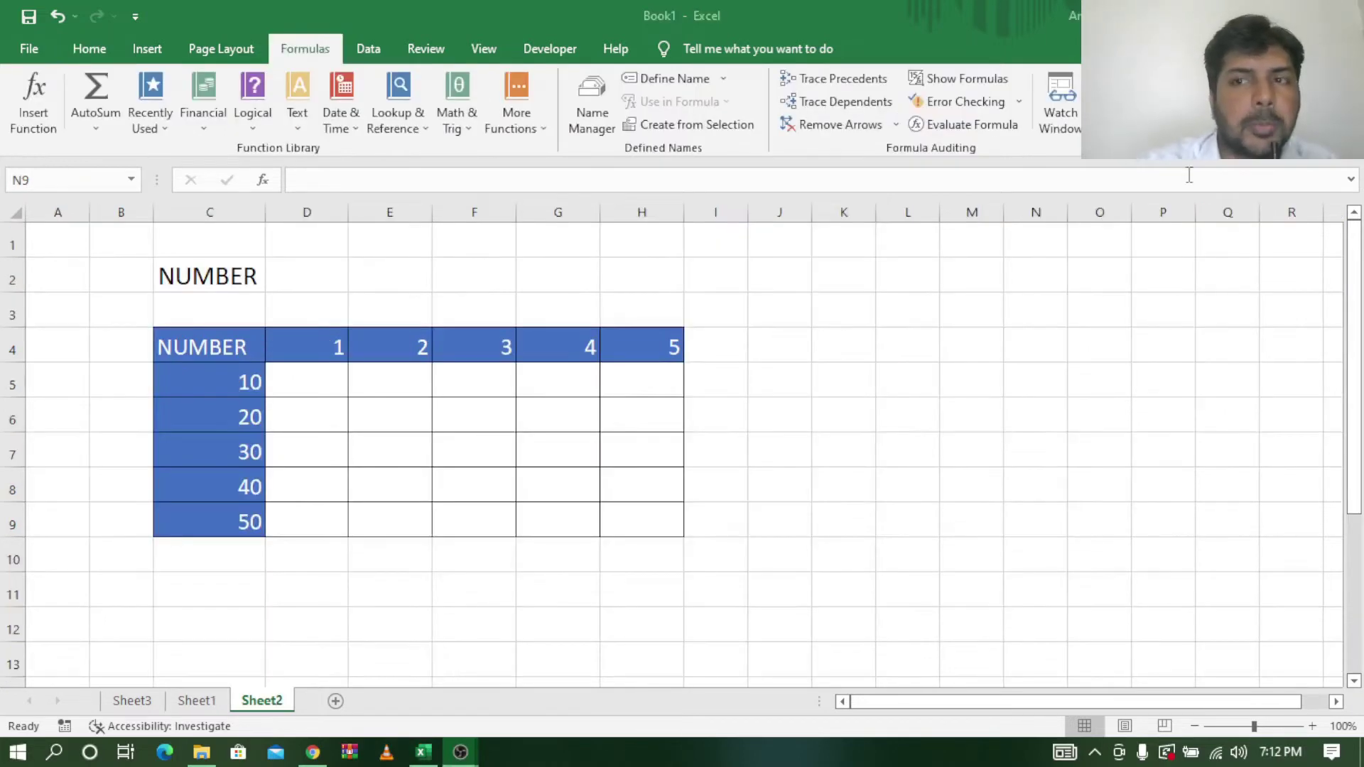
Step: Walk through the grid, pairing row number 10 in C5 with column numbers 1, 2, 3 for D5–F5
click(305, 381)
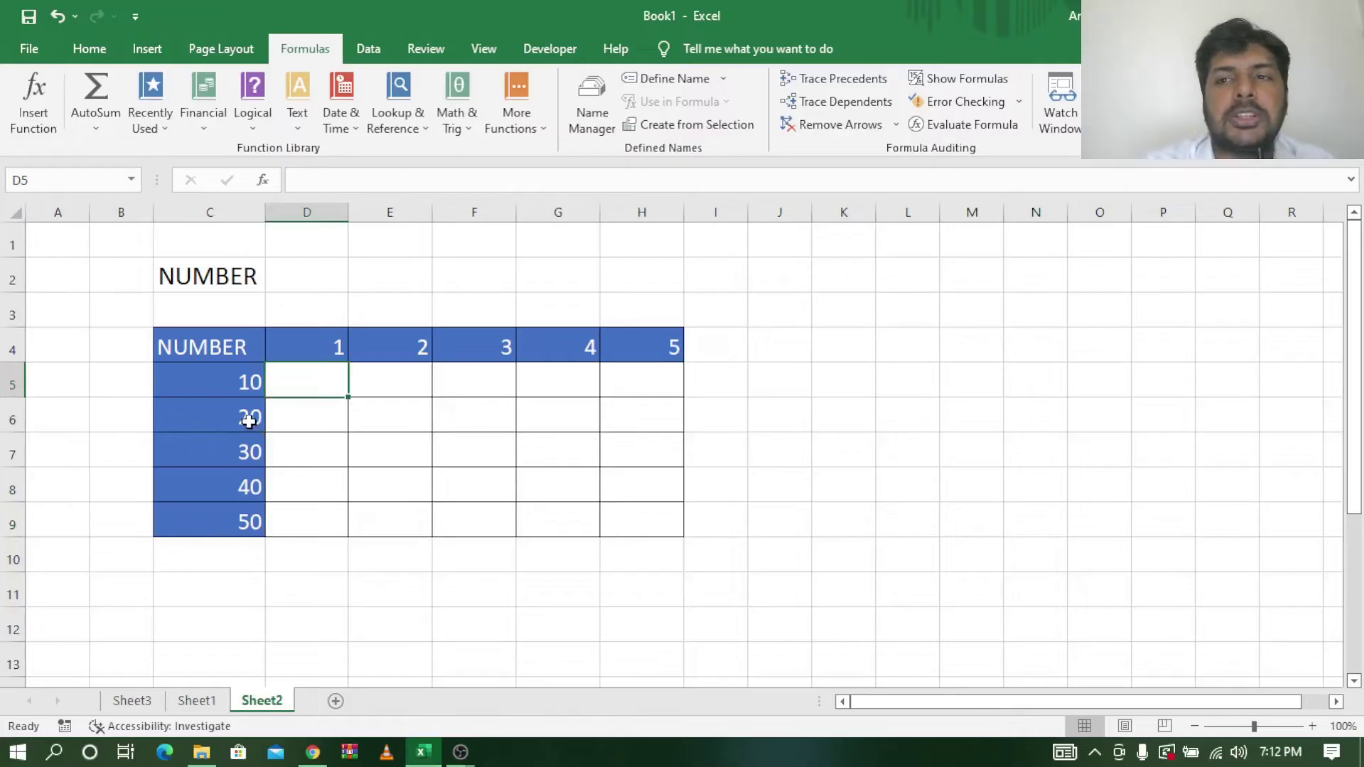
click(228, 384)
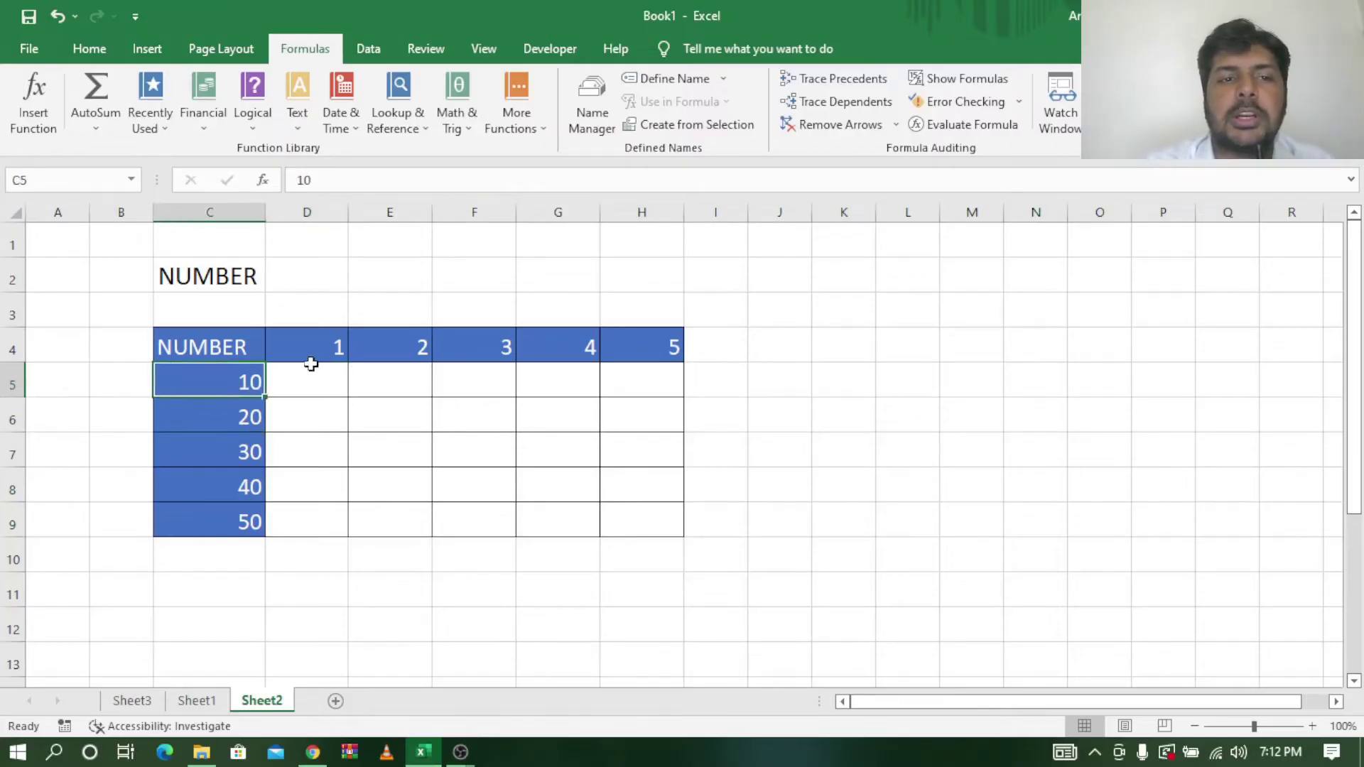
click(318, 346)
click(321, 392)
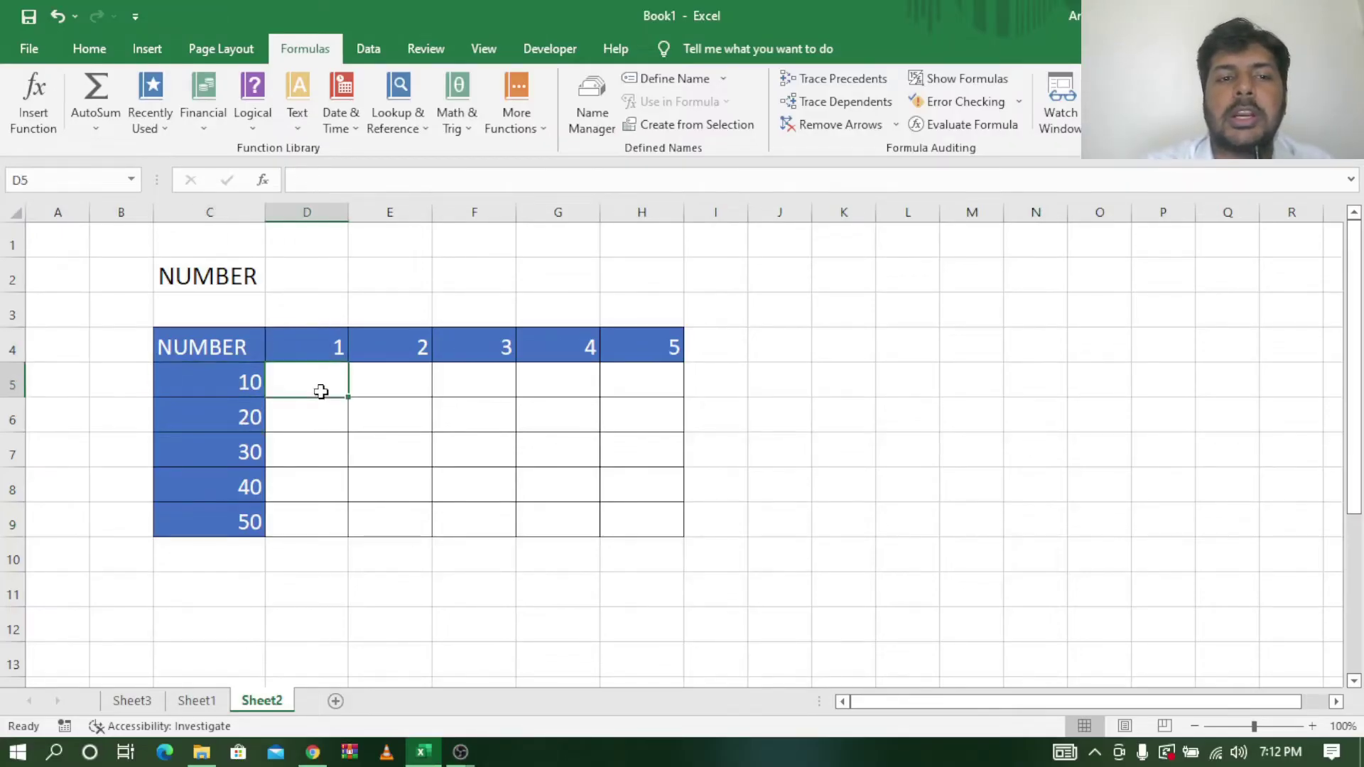
click(245, 384)
click(323, 346)
click(405, 345)
click(398, 389)
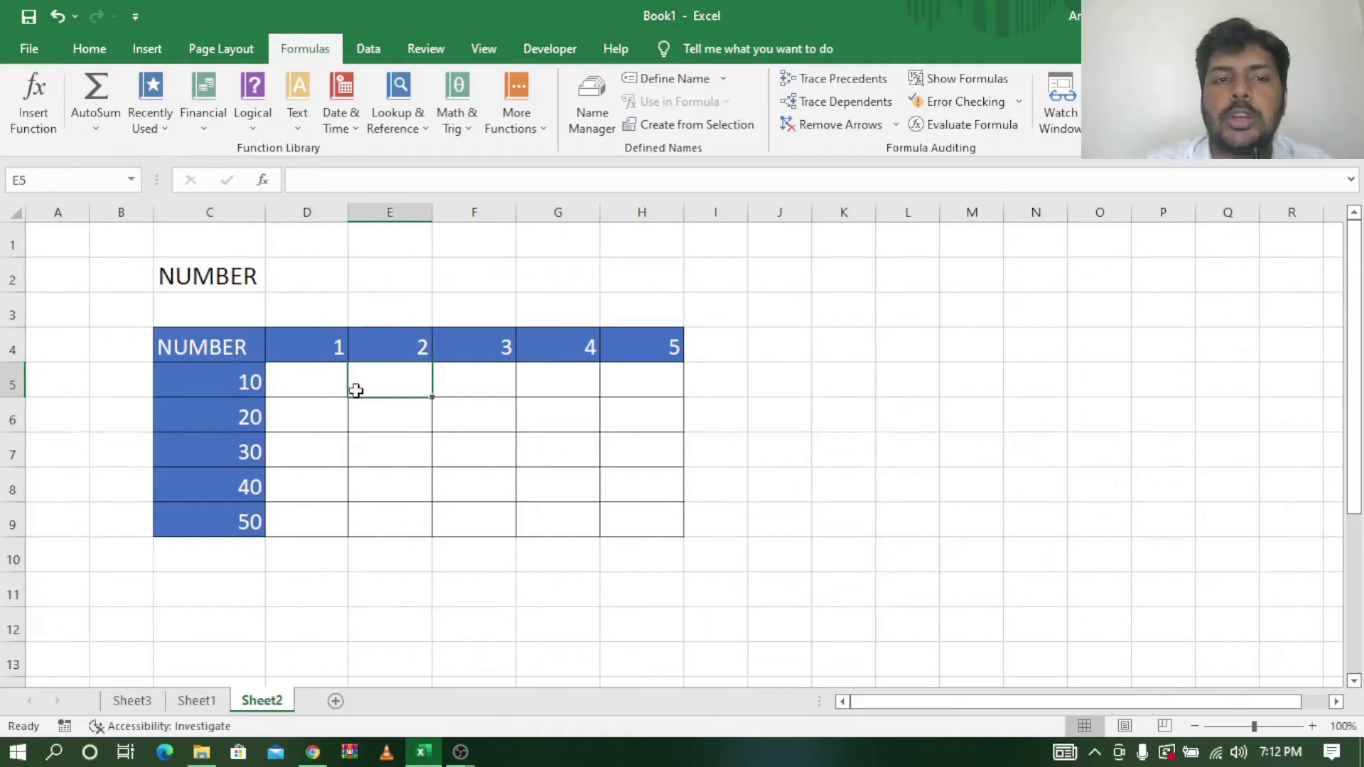
click(253, 381)
click(476, 344)
click(479, 387)
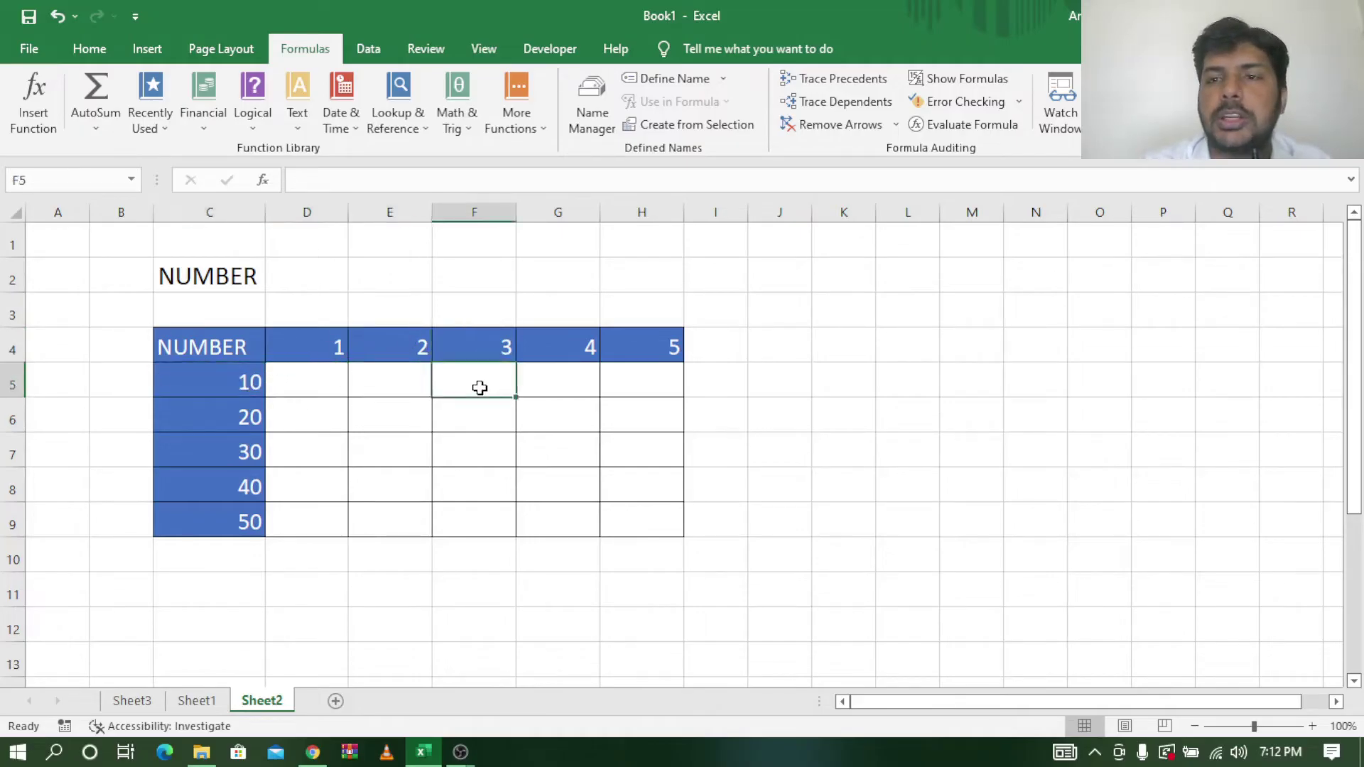
click(308, 385)
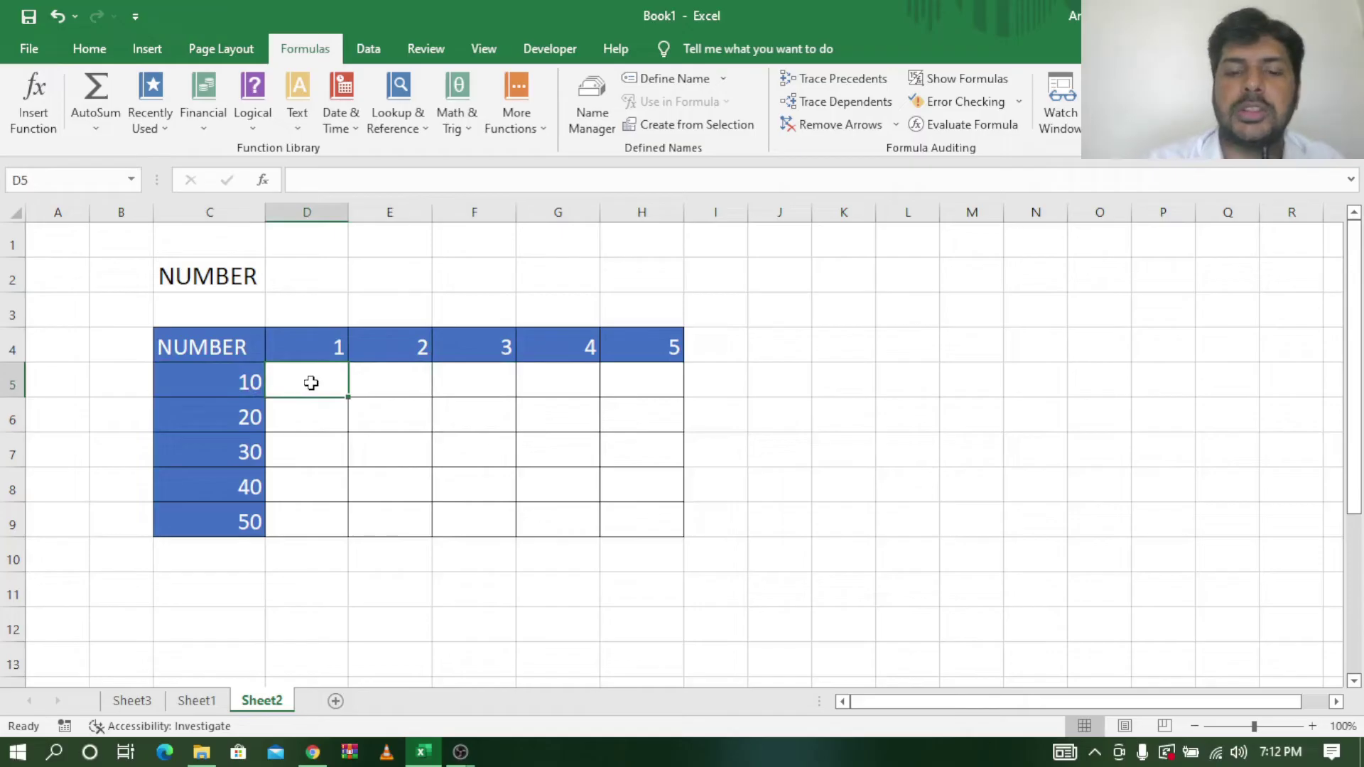
Step: Enter =C5*D4 in D5 and copy it across to H5
text(=)
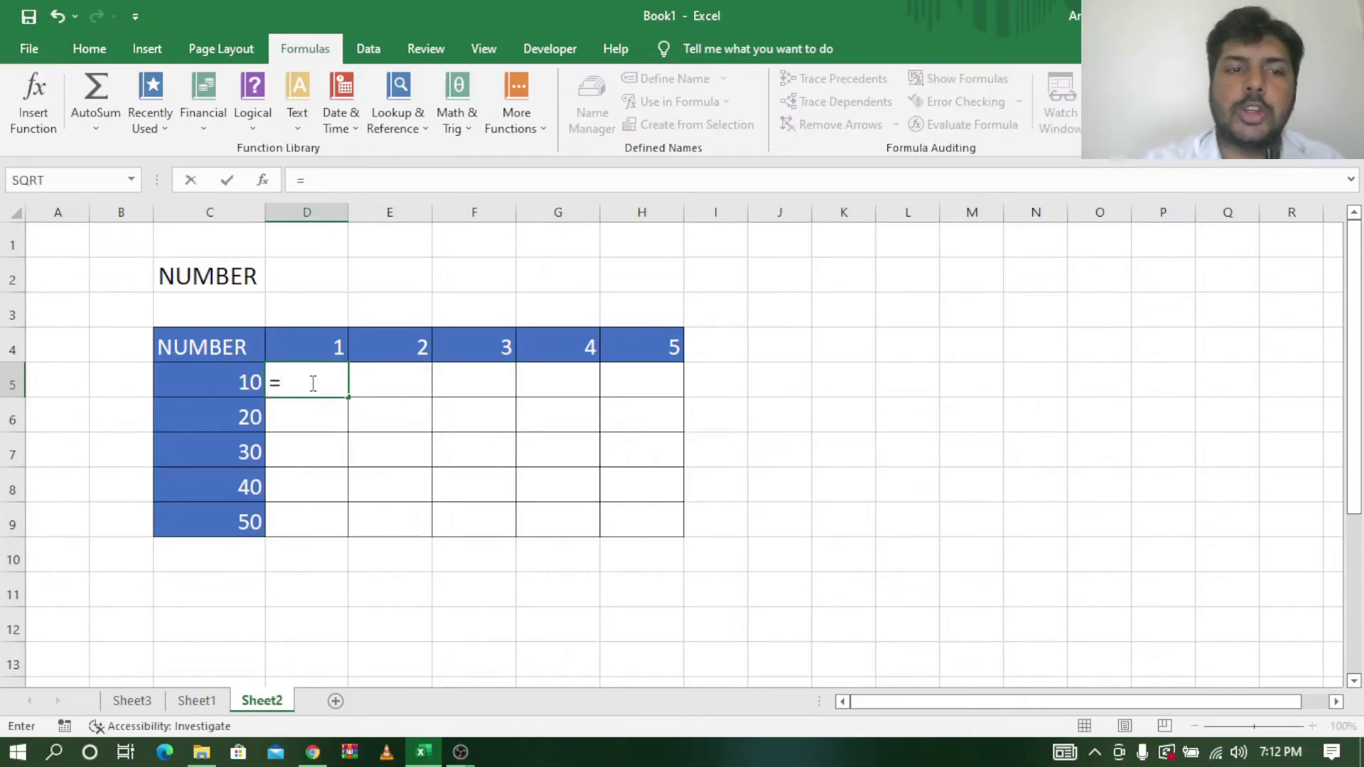
click(229, 388)
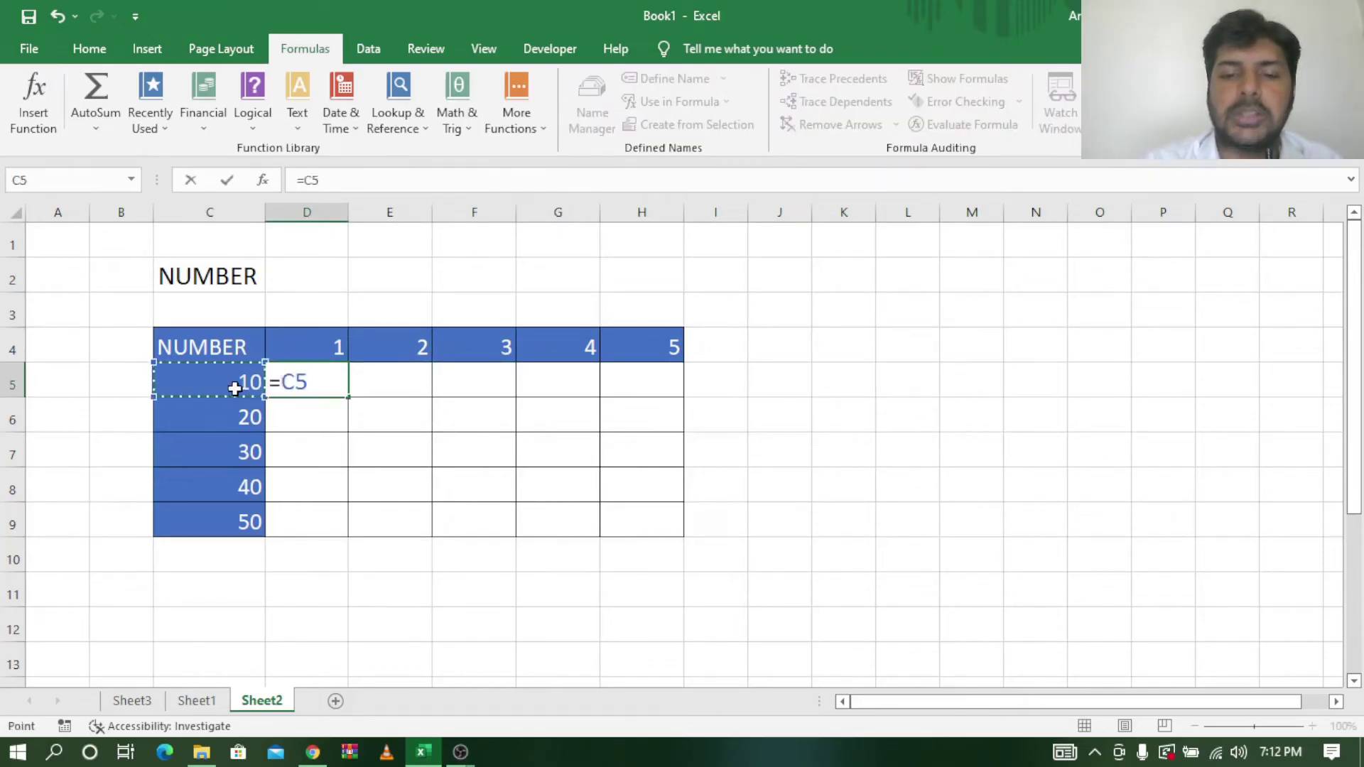
text(*)
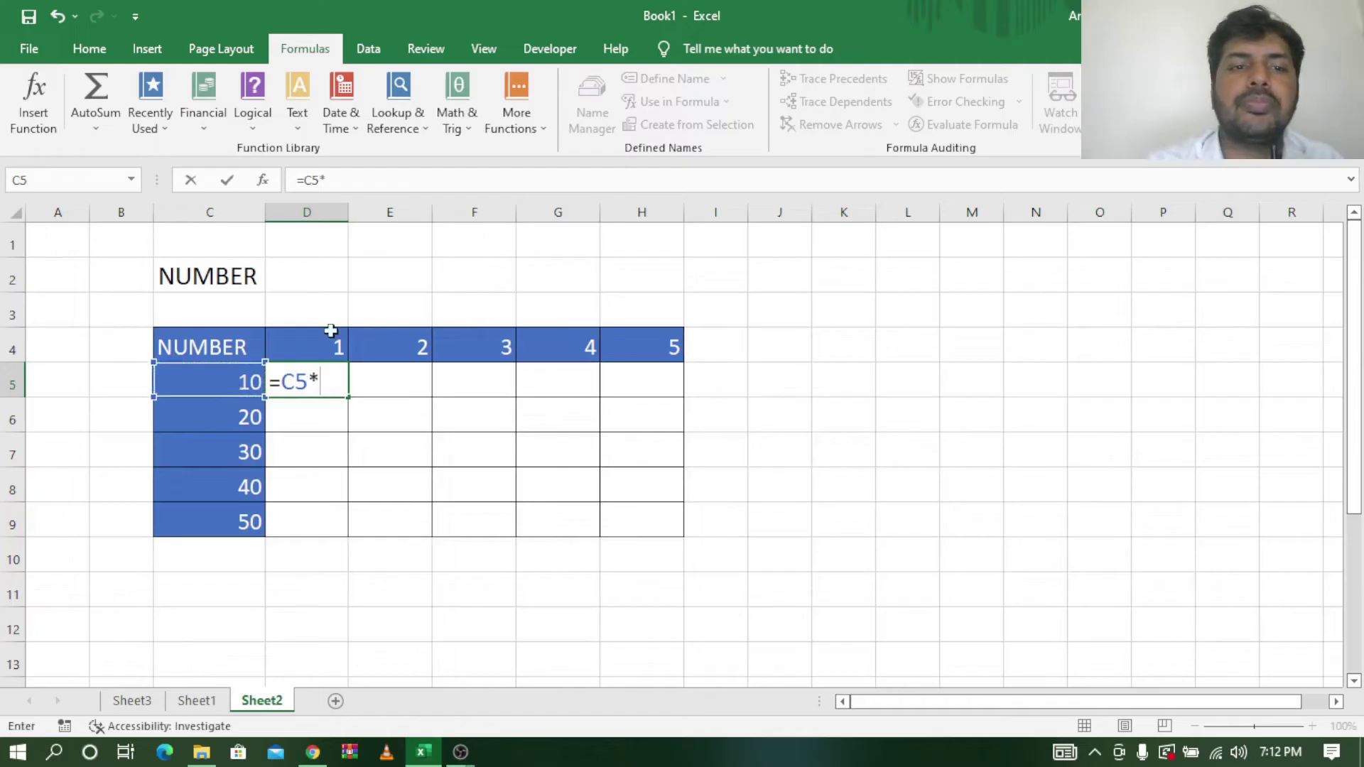
click(326, 341)
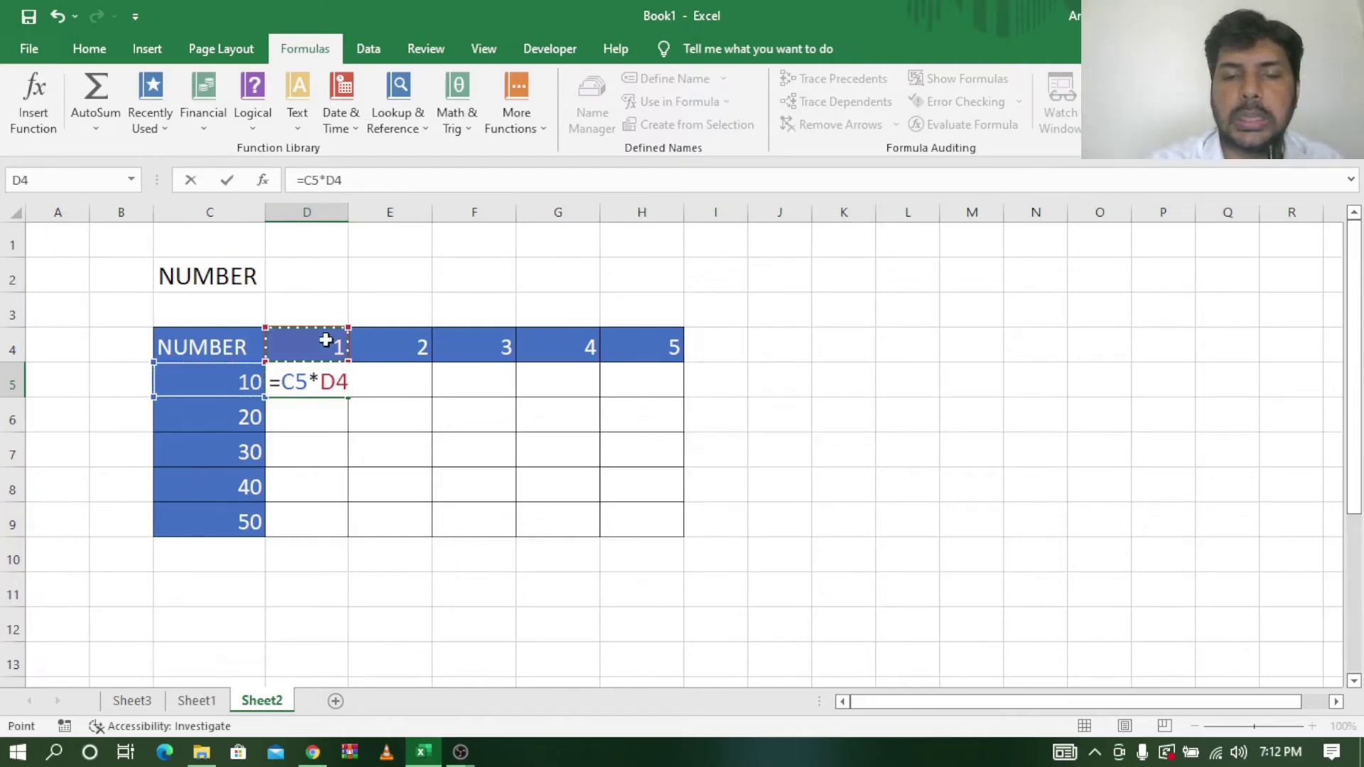
key(Return)
click(329, 381)
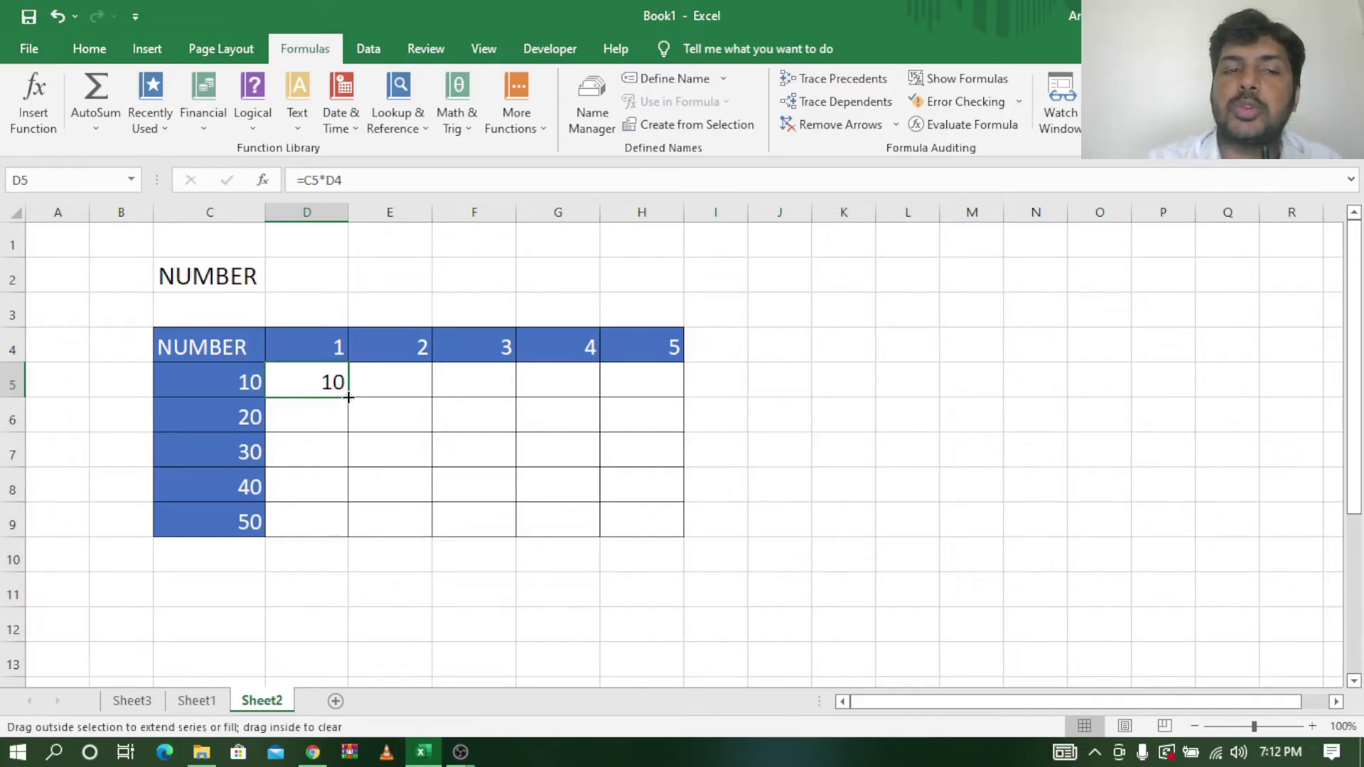
drag(348, 397, 654, 400)
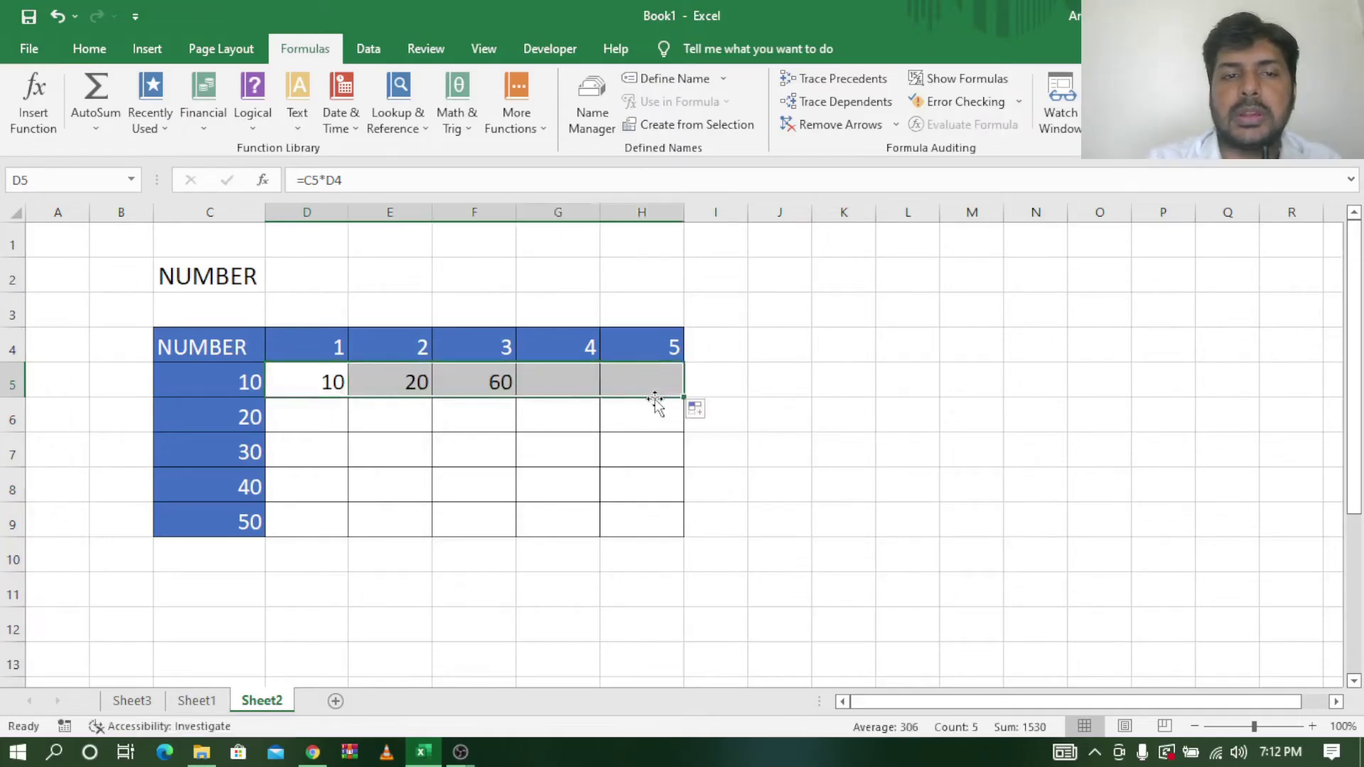
Step: Inspect the copied formulas in E5 and G5 against row number 10 and column numbers 2 and 4
click(235, 383)
click(417, 344)
click(417, 381)
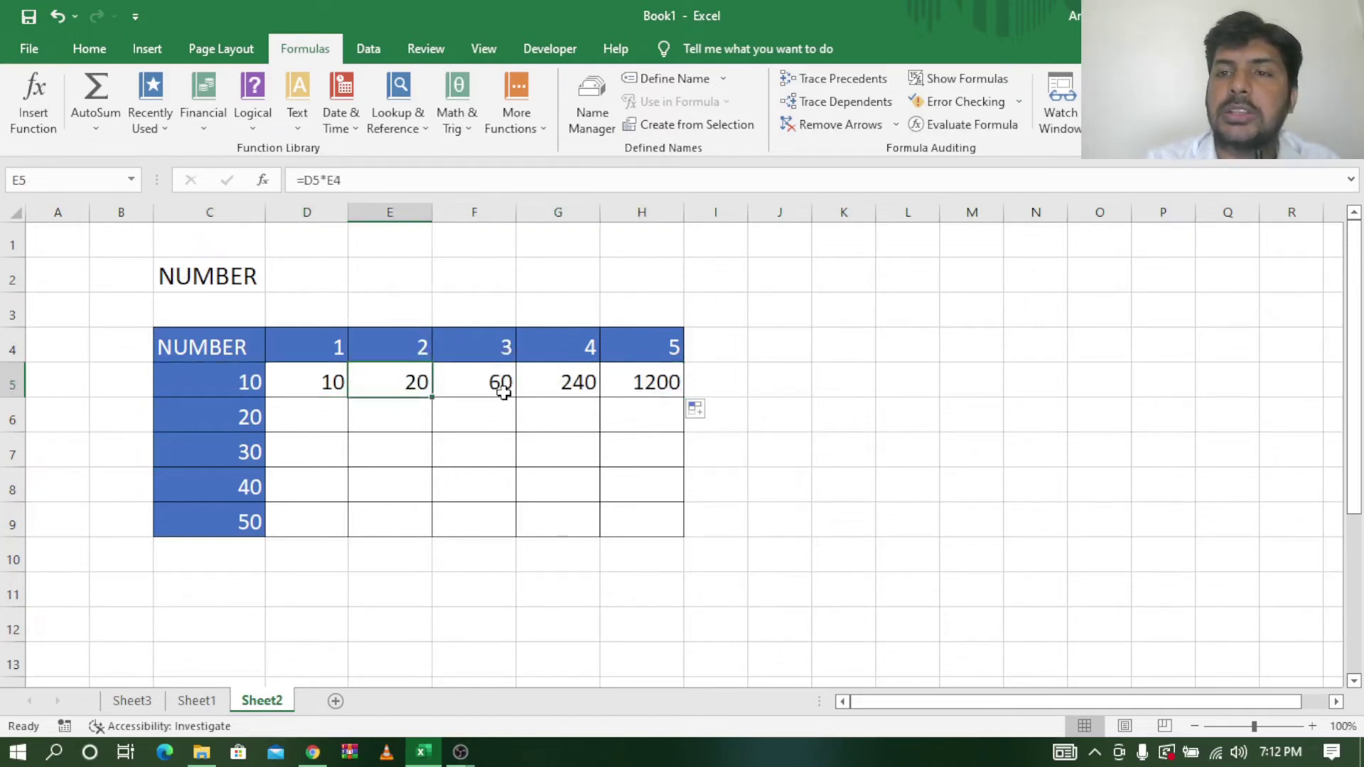
click(235, 384)
click(594, 345)
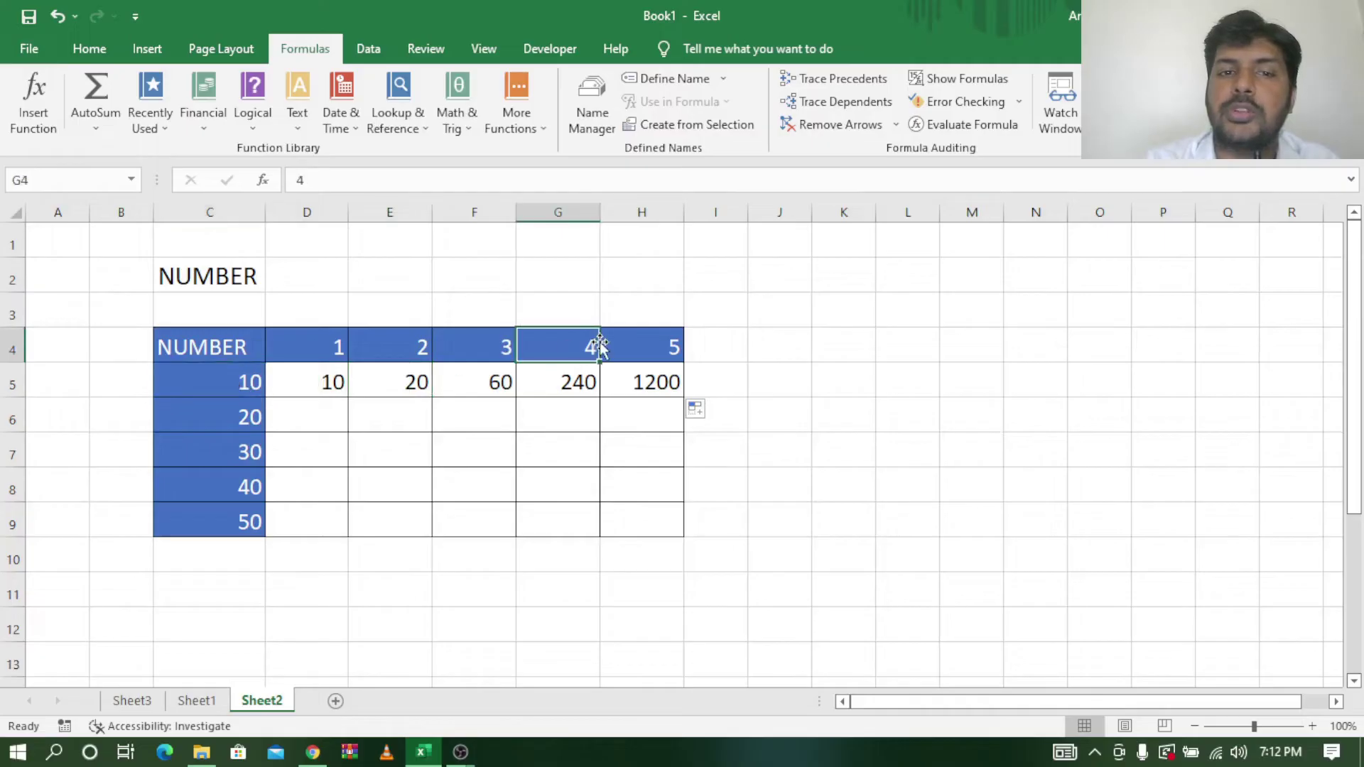
click(581, 384)
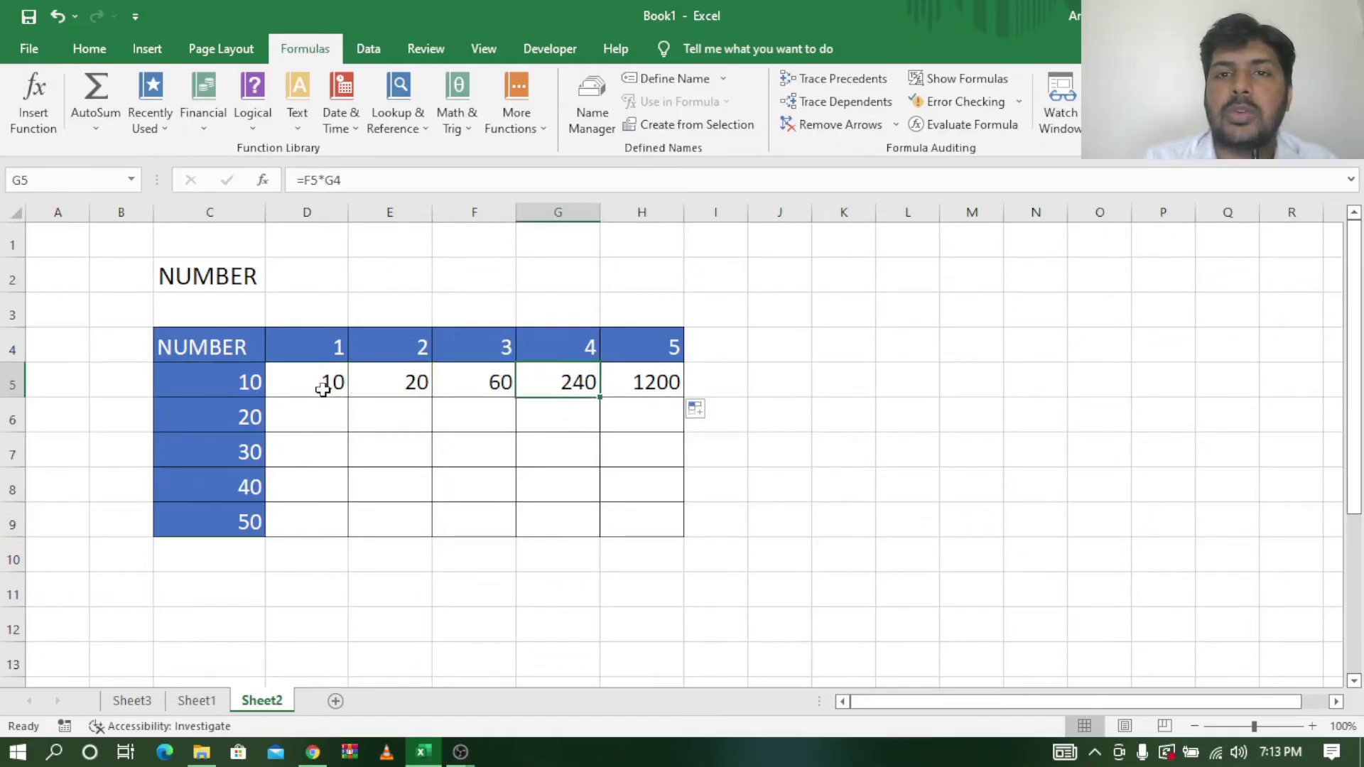
Step: Turn on Show Formulas and scroll right to reveal row 5's =C5*D4 through =G5*H4
click(959, 78)
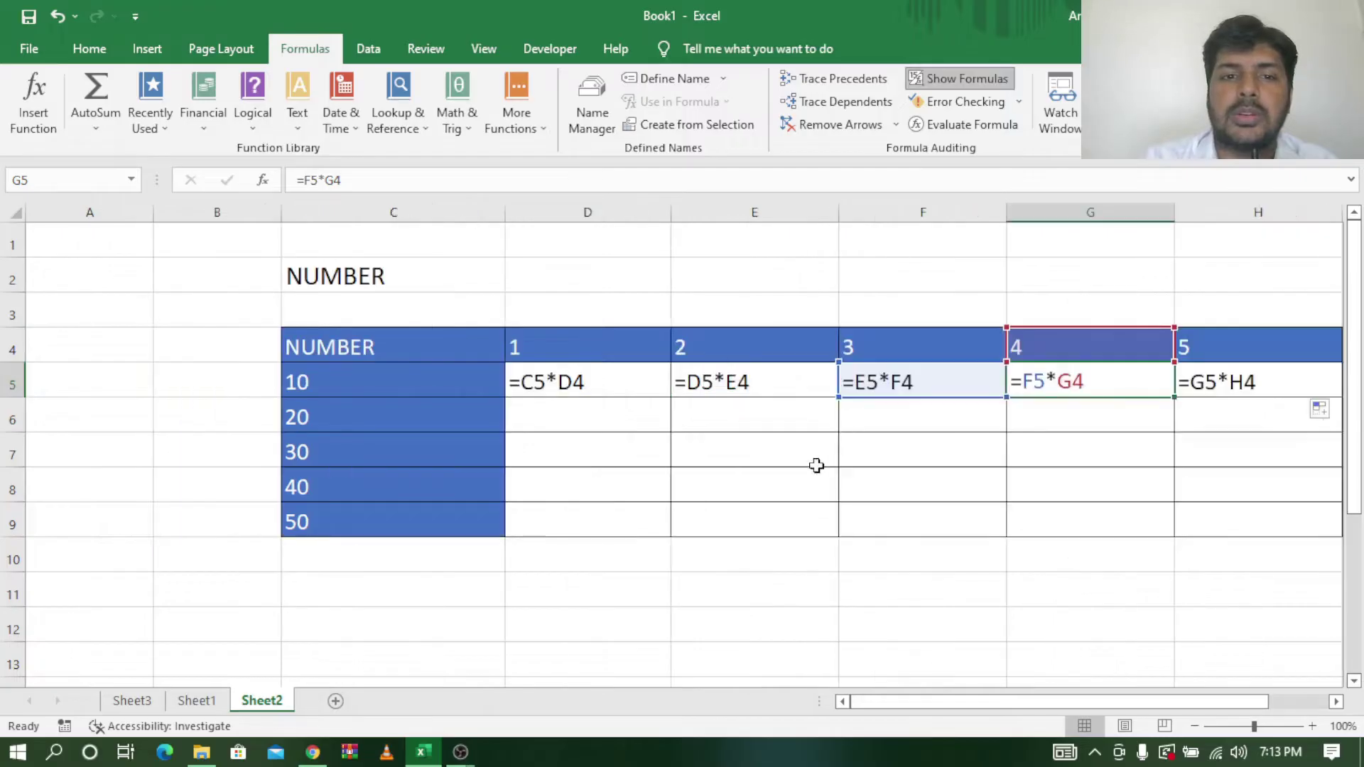
click(1335, 702)
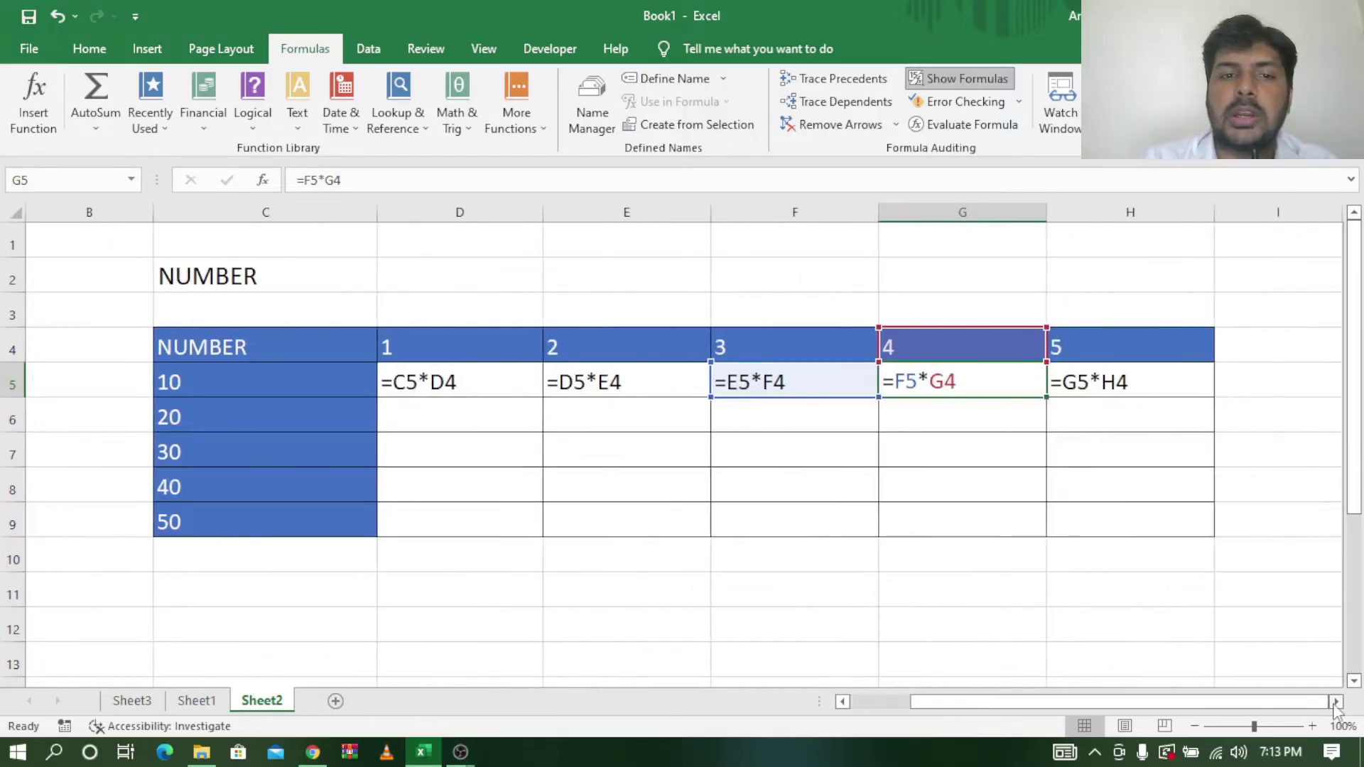
click(1336, 702)
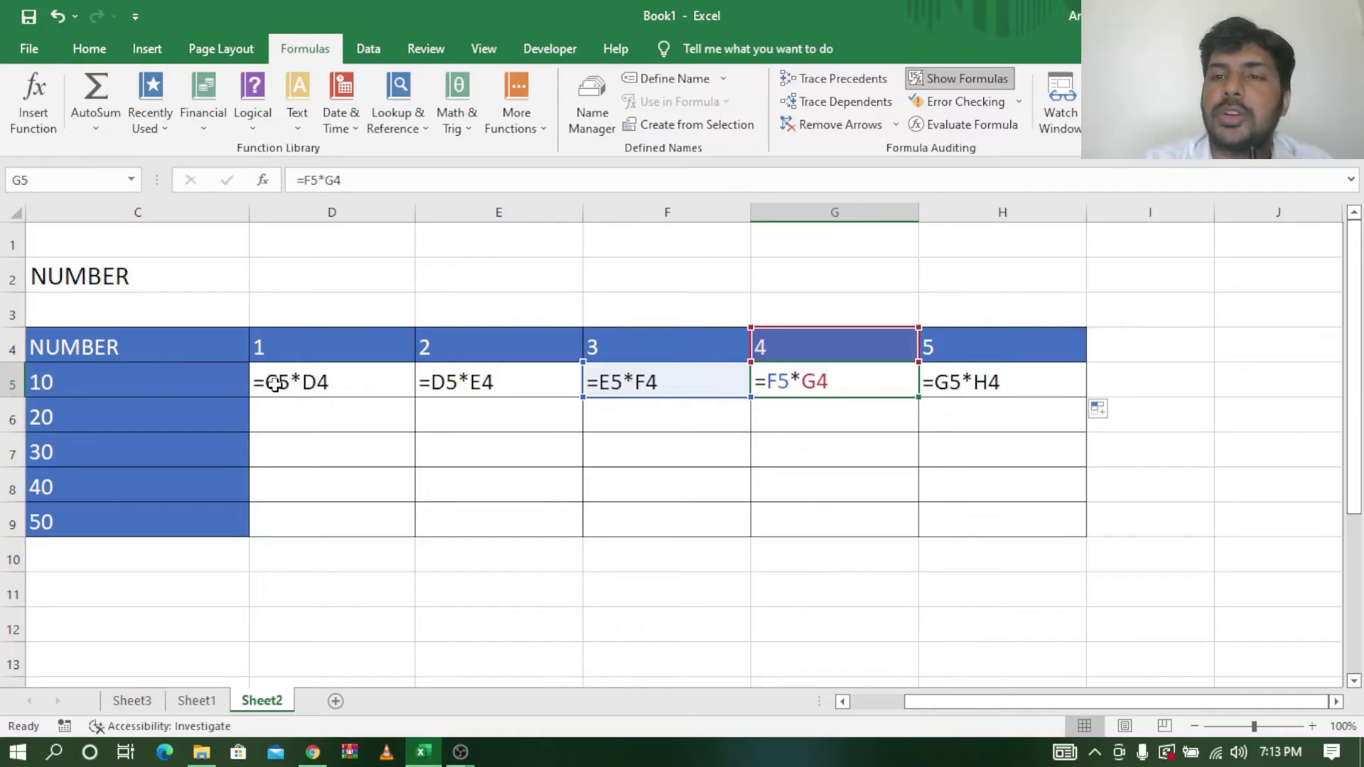
Step: Change D5 to =$C$5*D4 and fill it across to H5
double_click(275, 385)
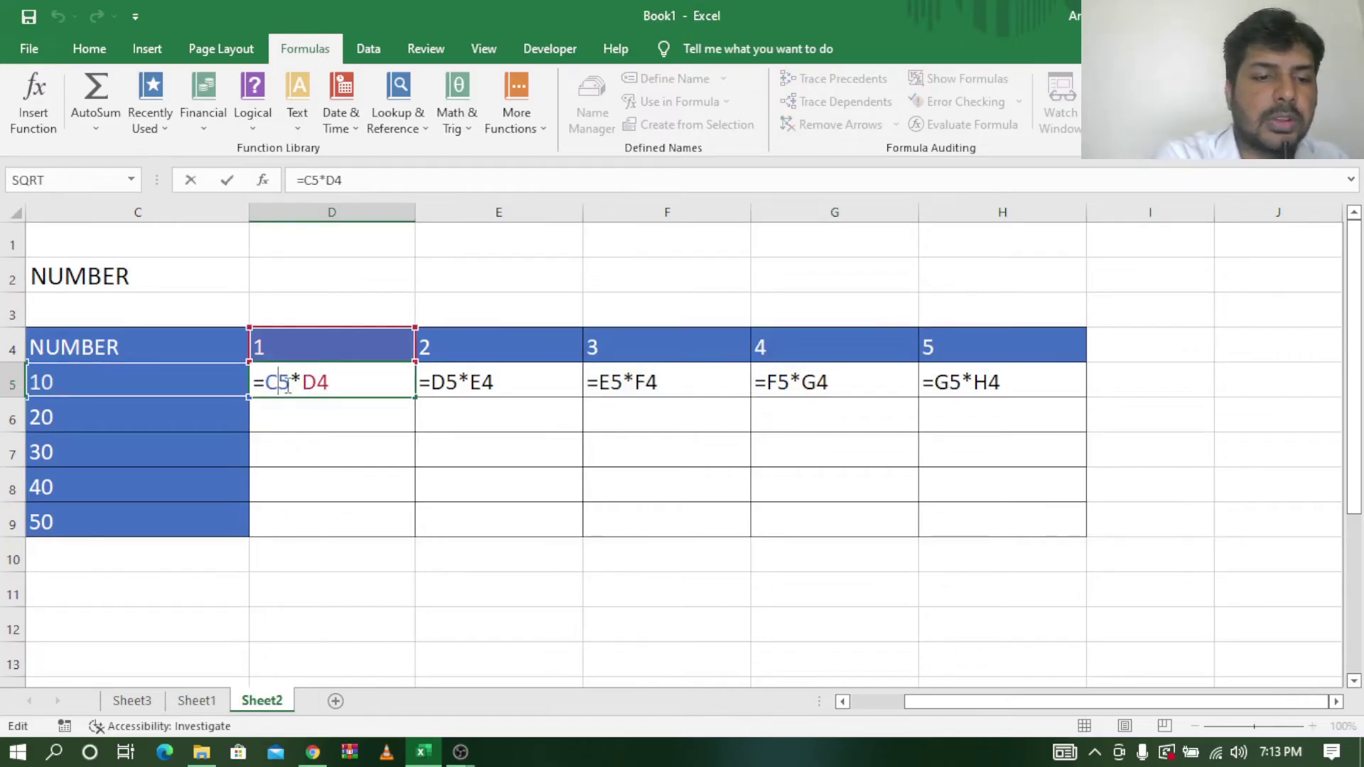
key(F4)
key(ctrl+Return)
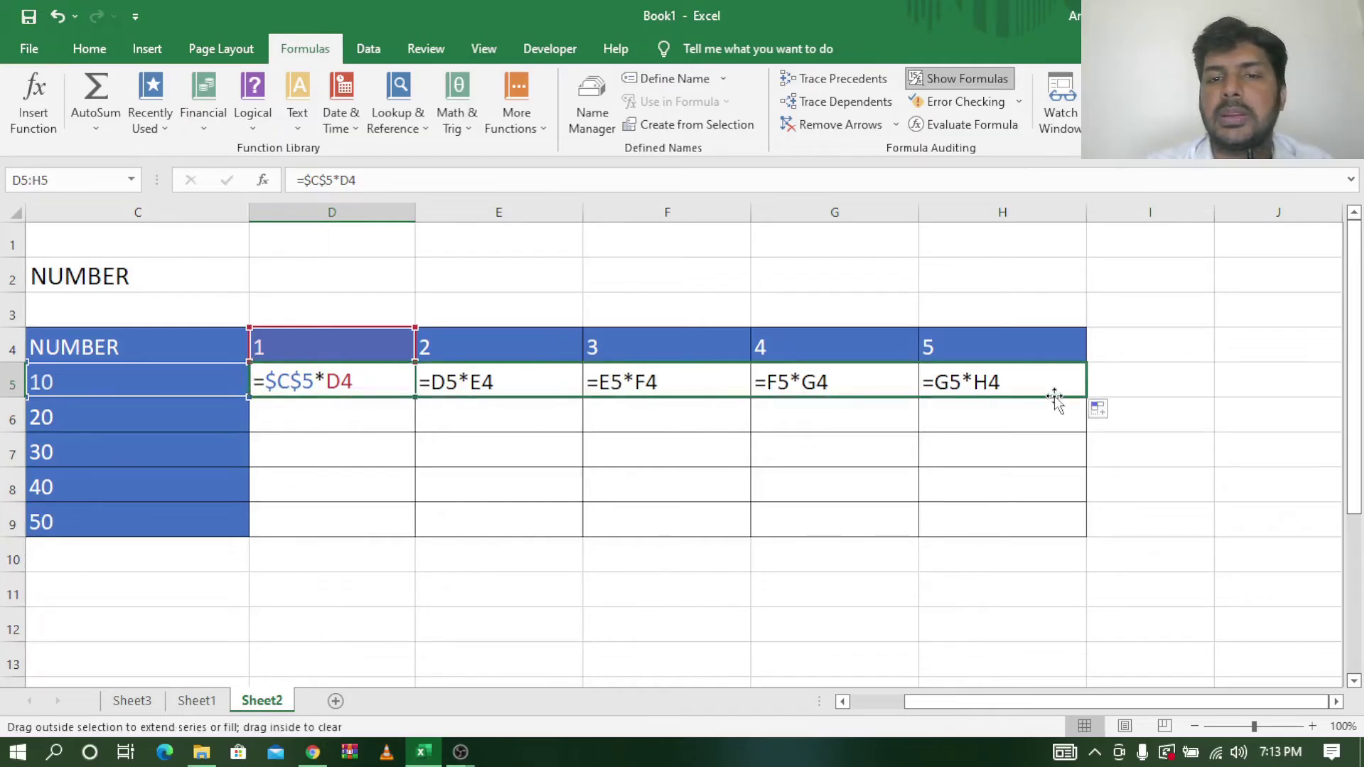
drag(416, 400, 1055, 402)
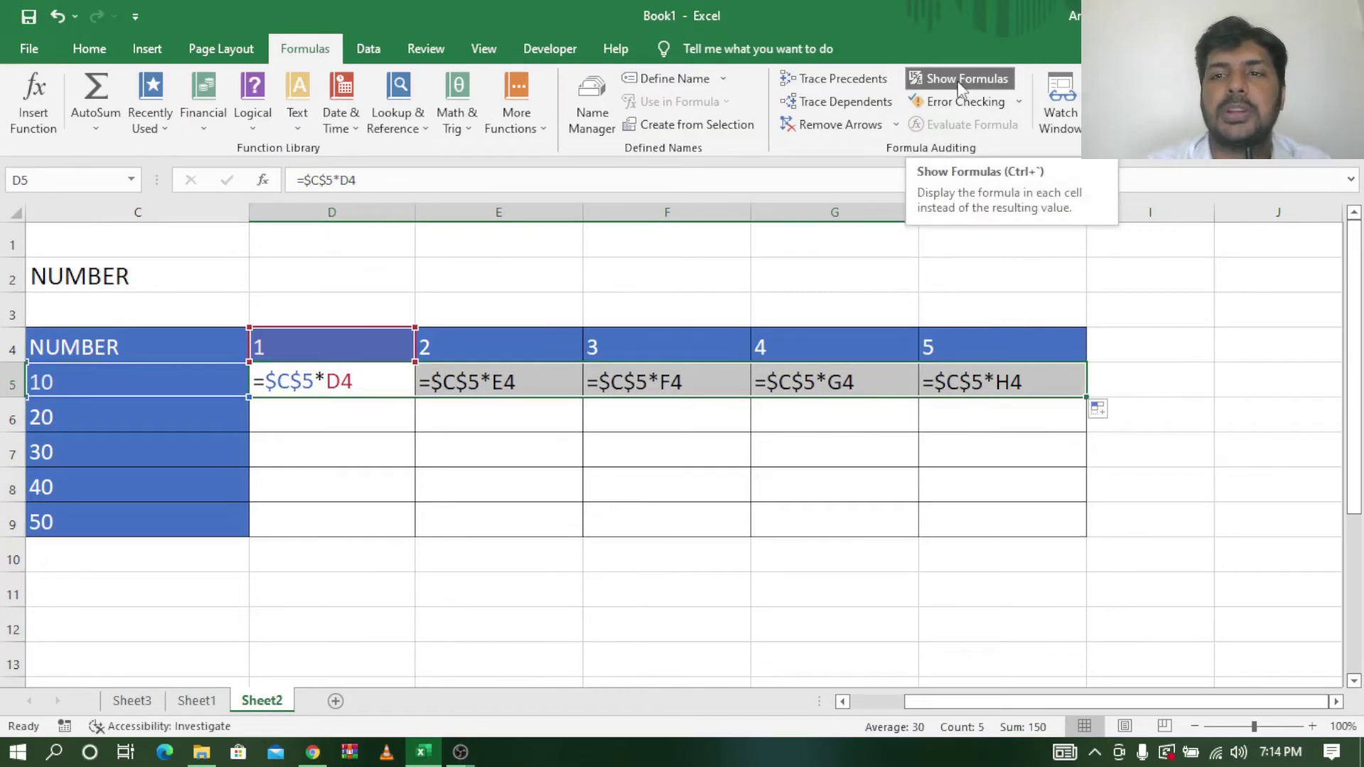
Step: Show computed values so row 5 reads 10 to 50, select D5, and bring columns A–B into view
click(960, 80)
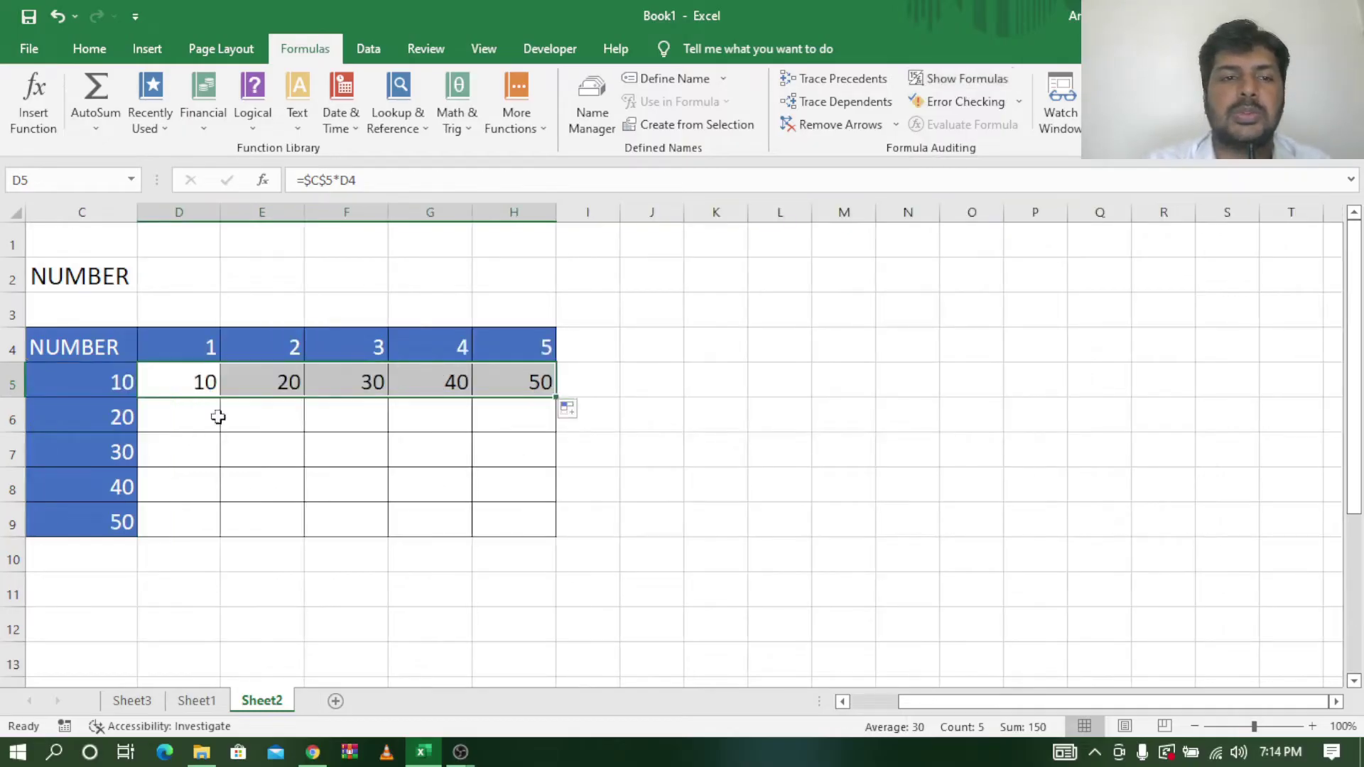
click(202, 383)
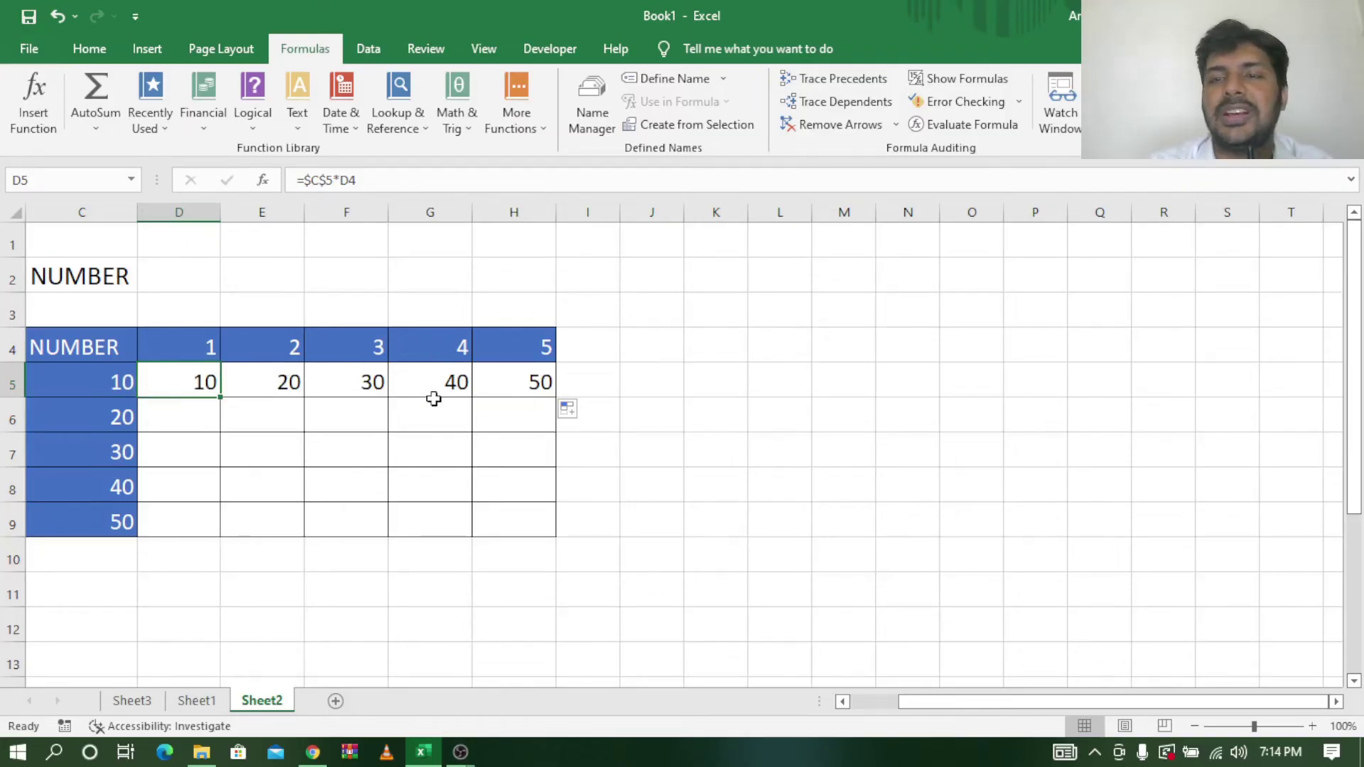
click(841, 702)
click(841, 702)
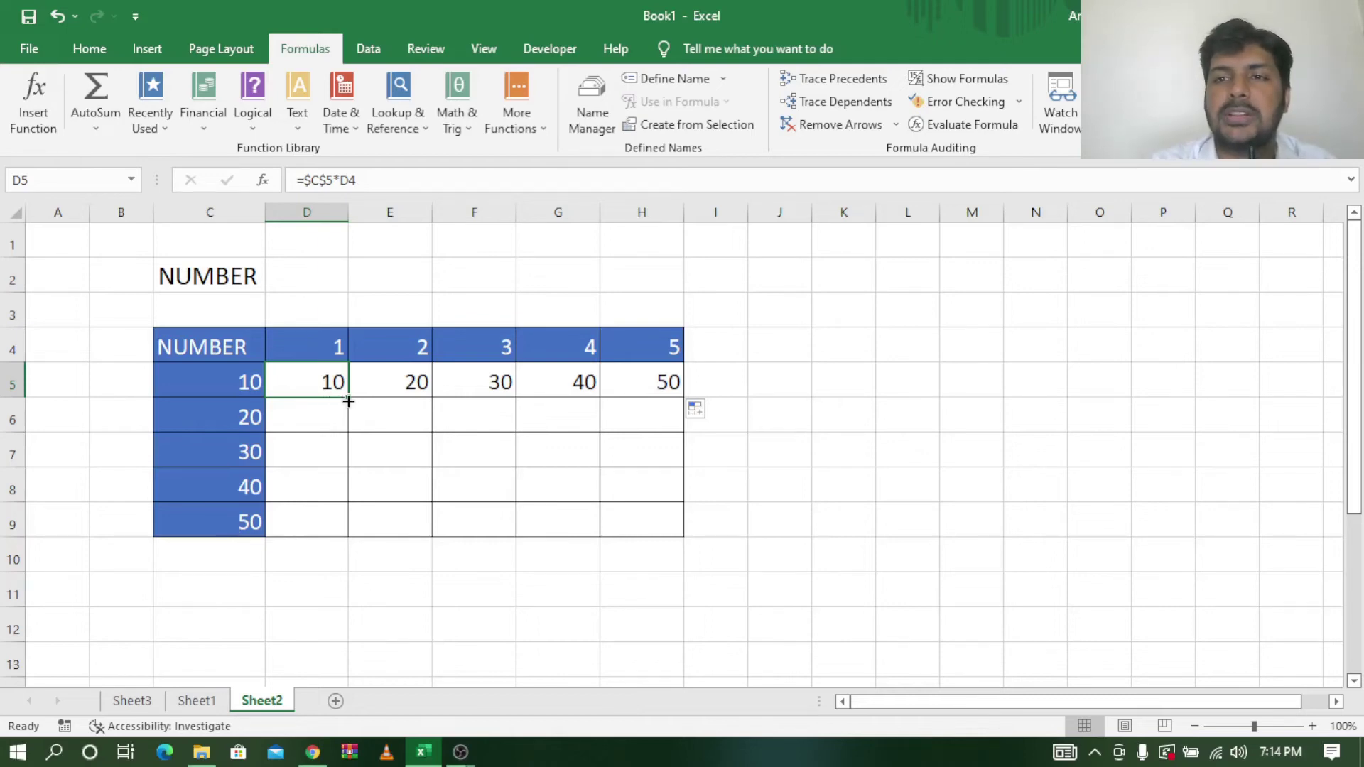
Step: Fill D5's formula down to D9 and display formulas, revealing =$C$5*D4 through =$C$5*D8
drag(348, 399, 347, 530)
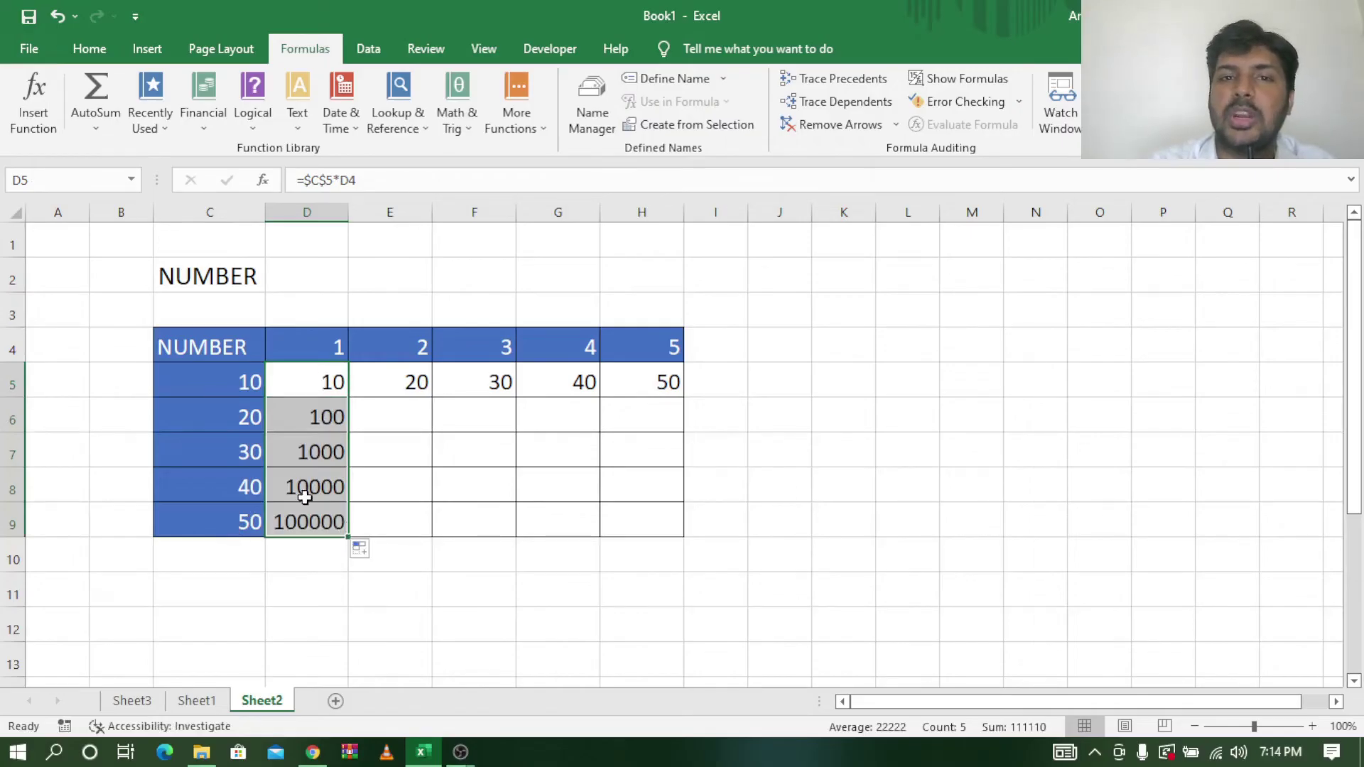
click(960, 80)
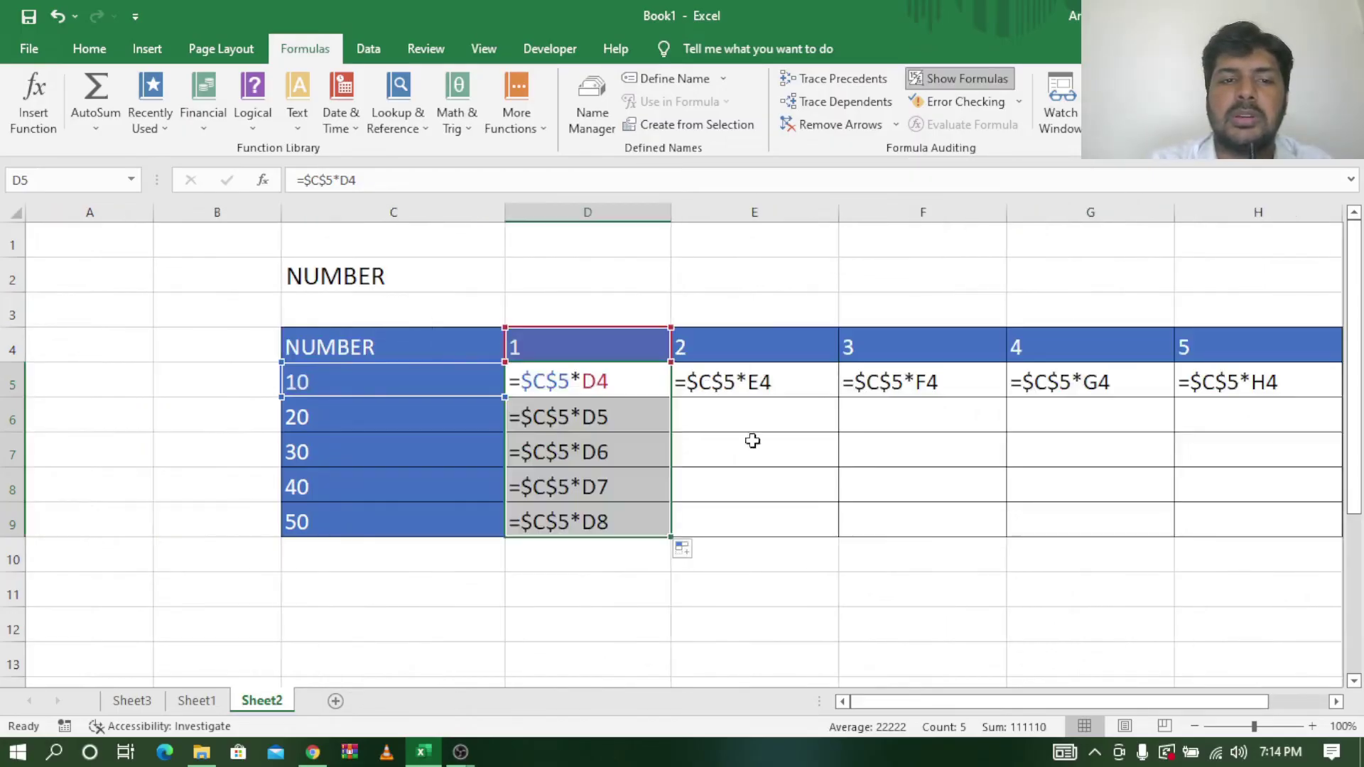
click(612, 611)
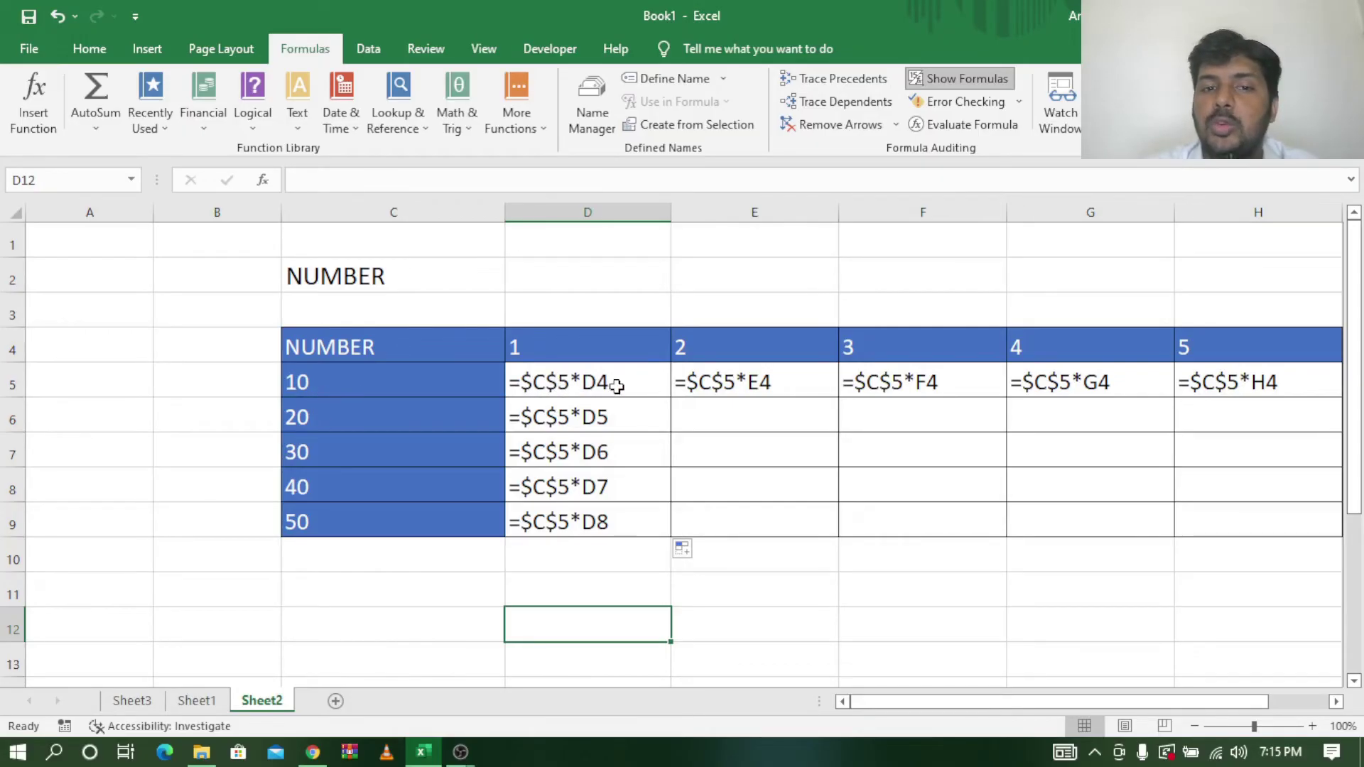
Step: Edit D5's formula to =$C5*D$4, locking column C and row 4
double_click(558, 383)
key(BackSpace)
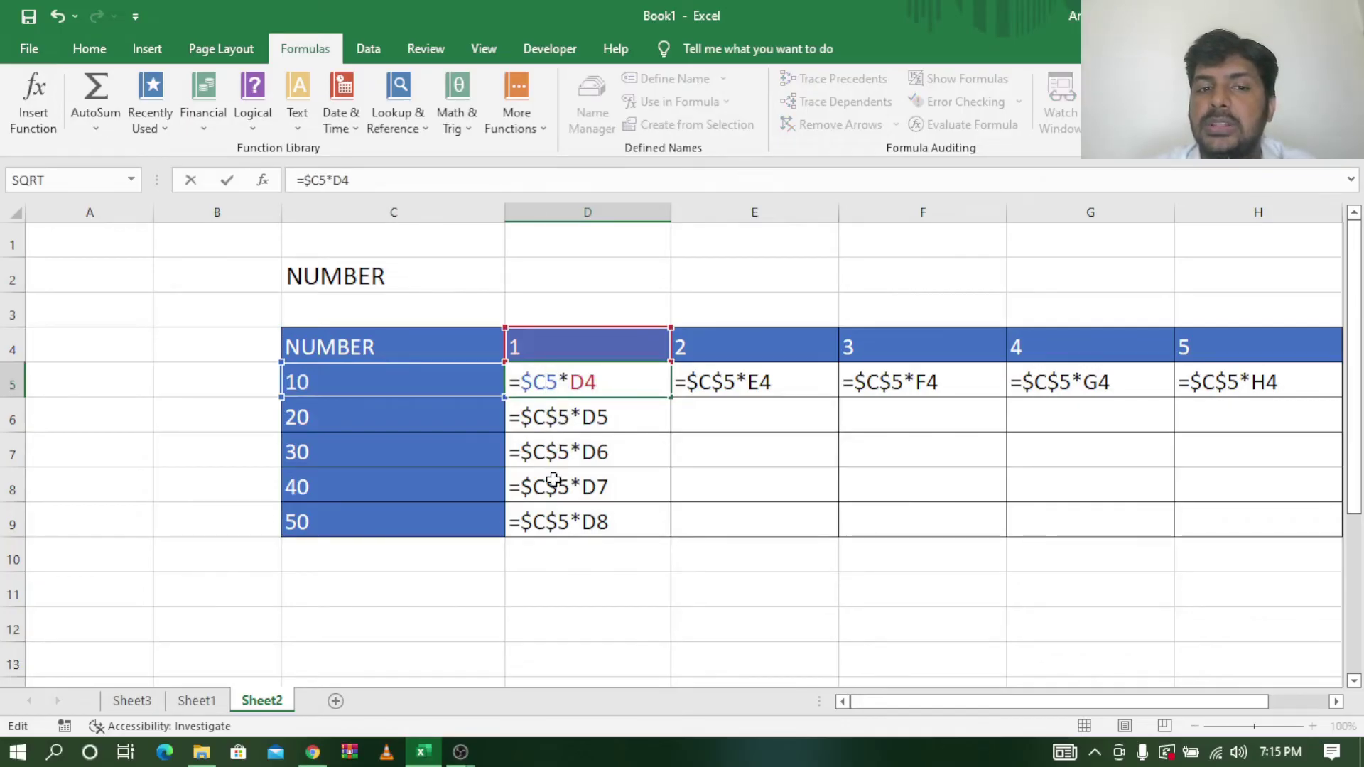
click(584, 387)
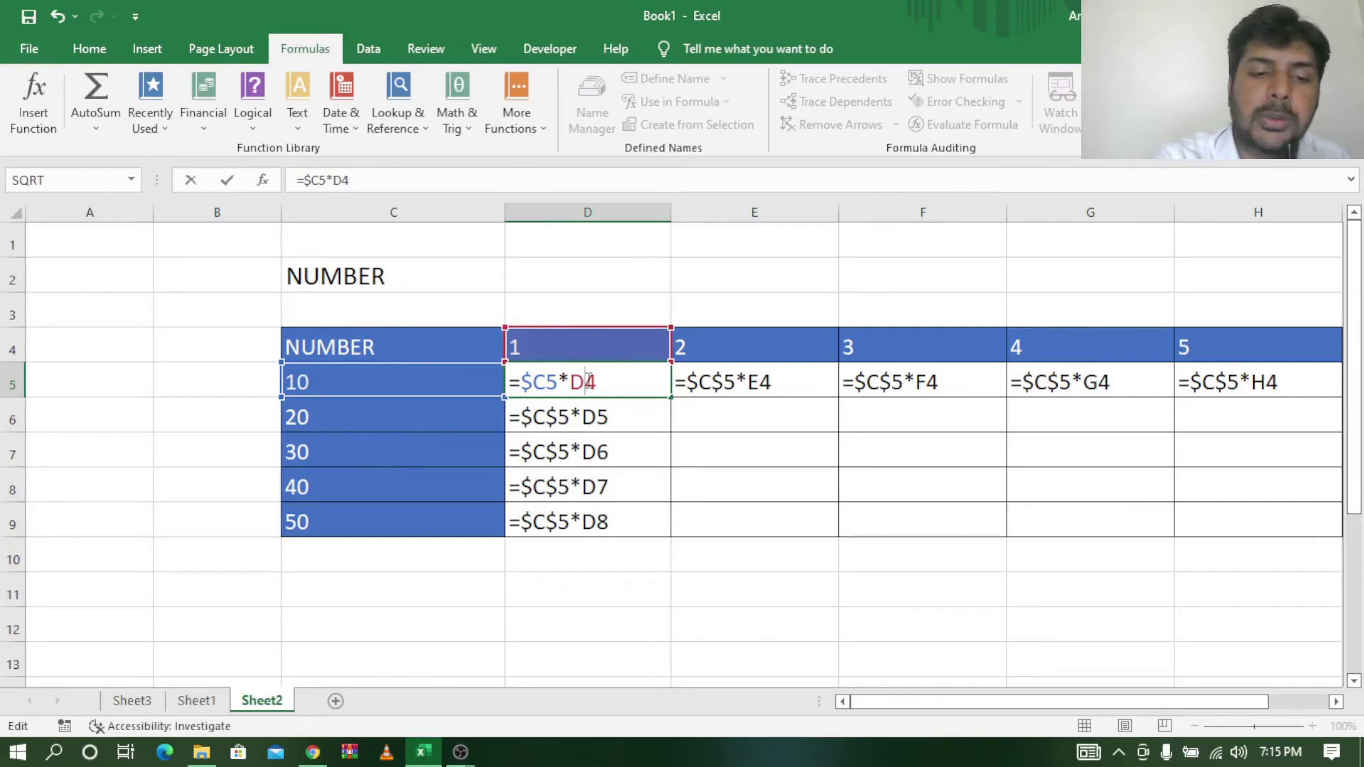
text($)
key(BackSpace)
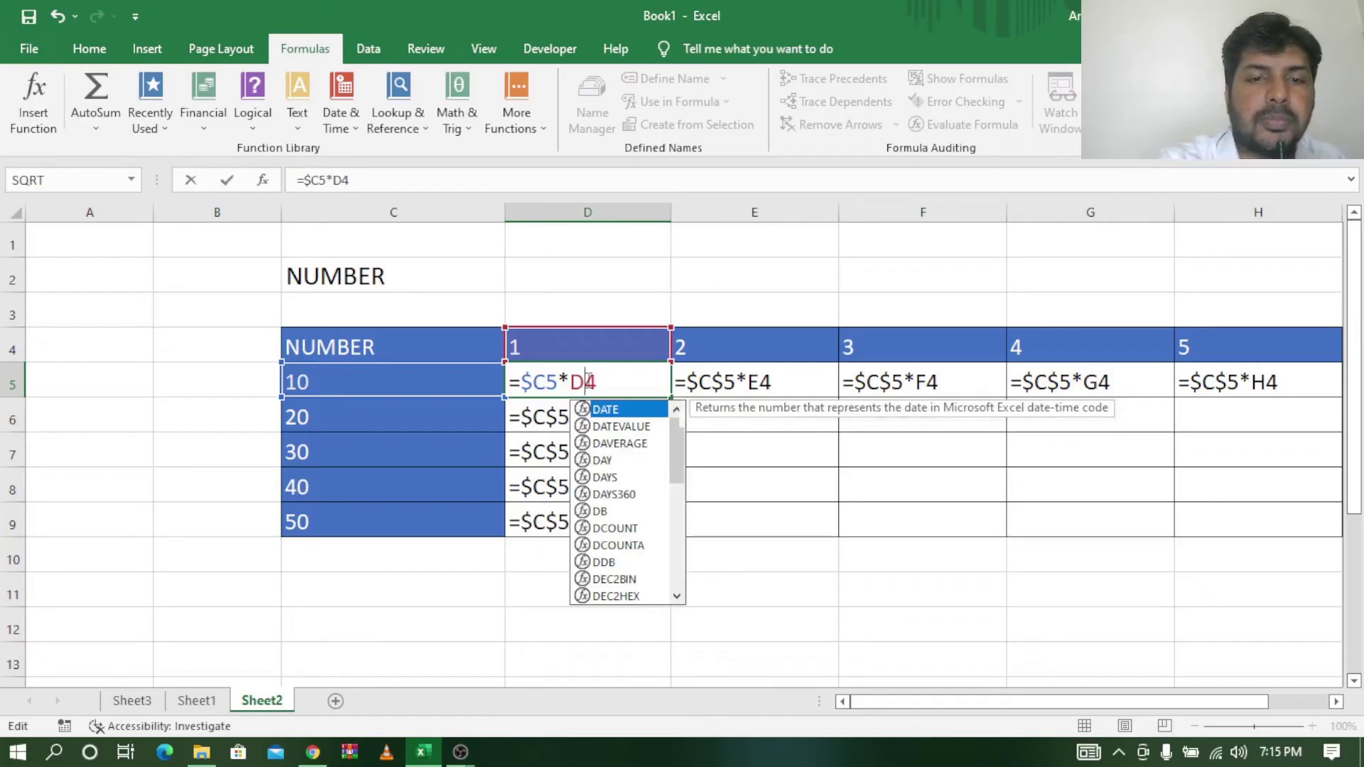
text($)
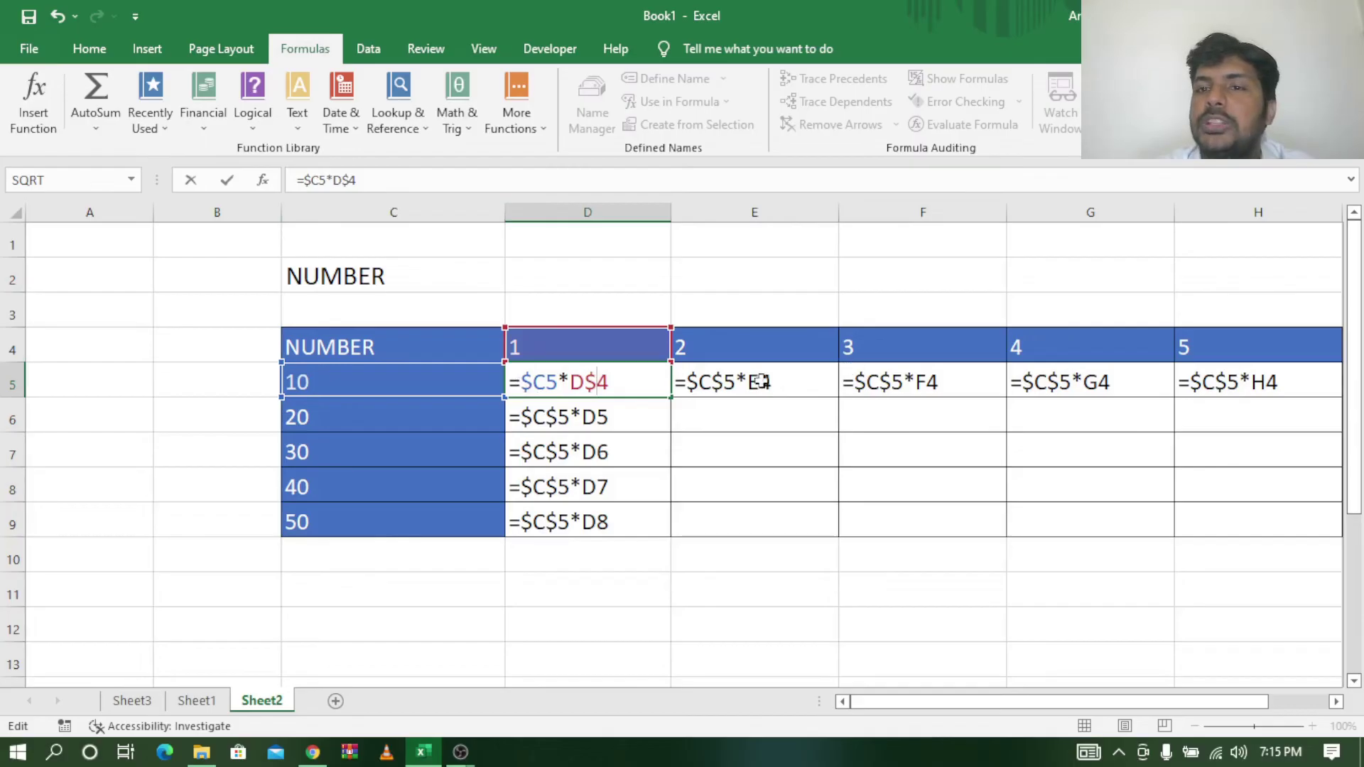
key(Return)
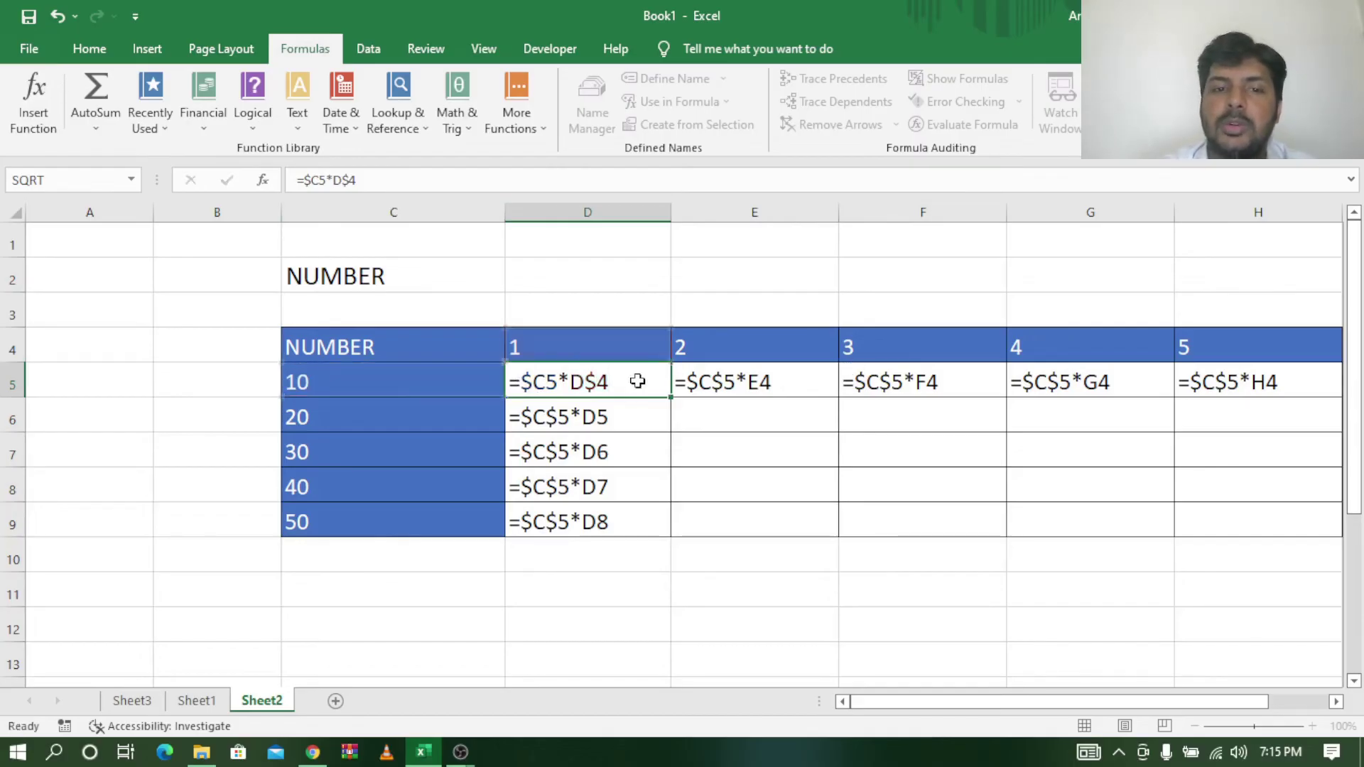
click(615, 383)
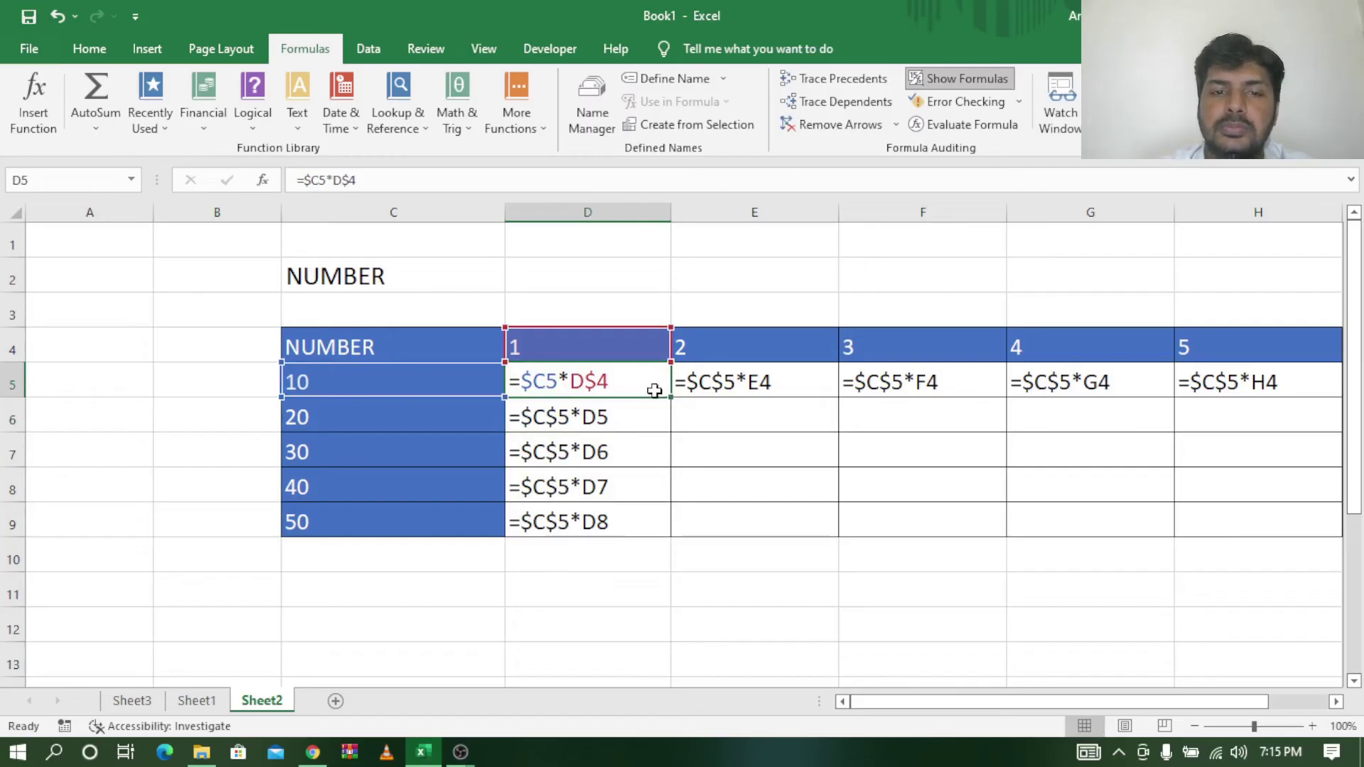
Step: Fill =$C5*D$4 down to D9, check D6's formula, and toggle Show Formulas off and back on
drag(670, 396, 672, 533)
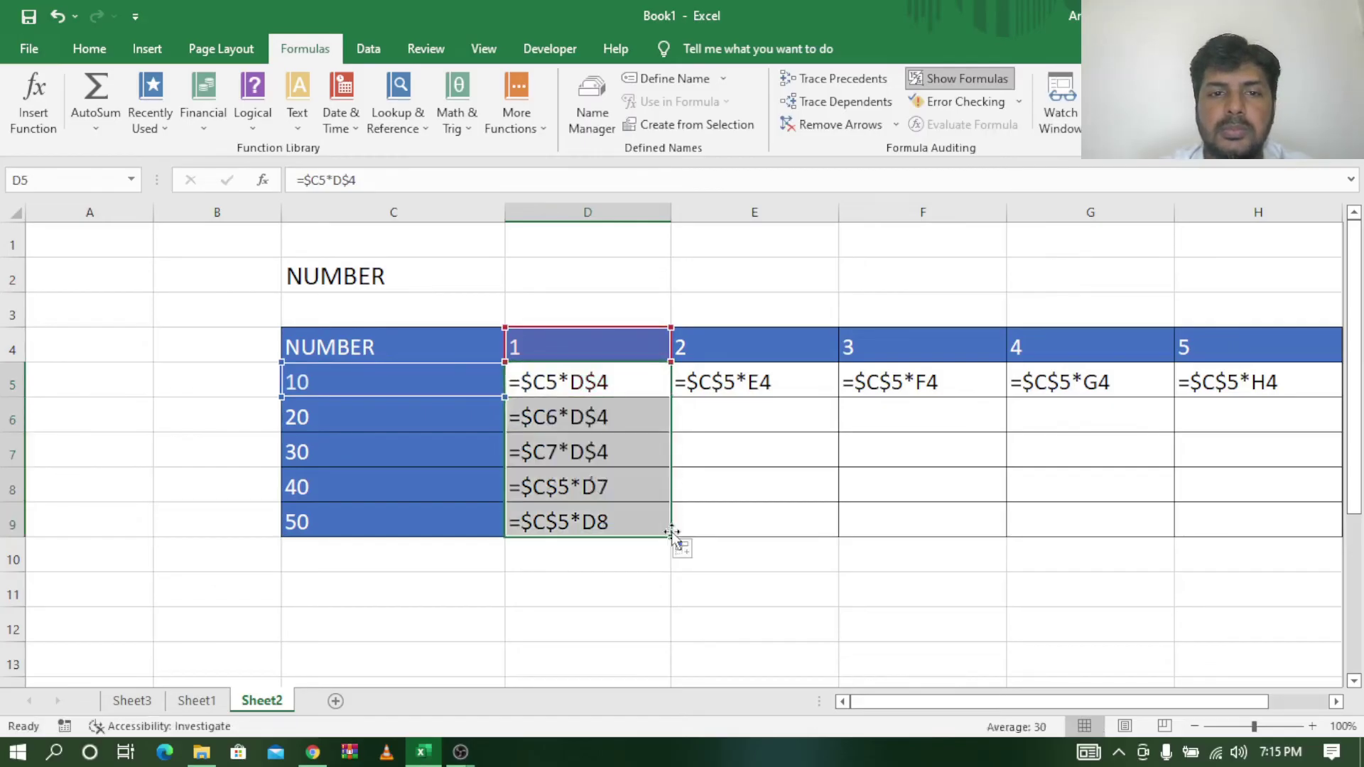
click(633, 429)
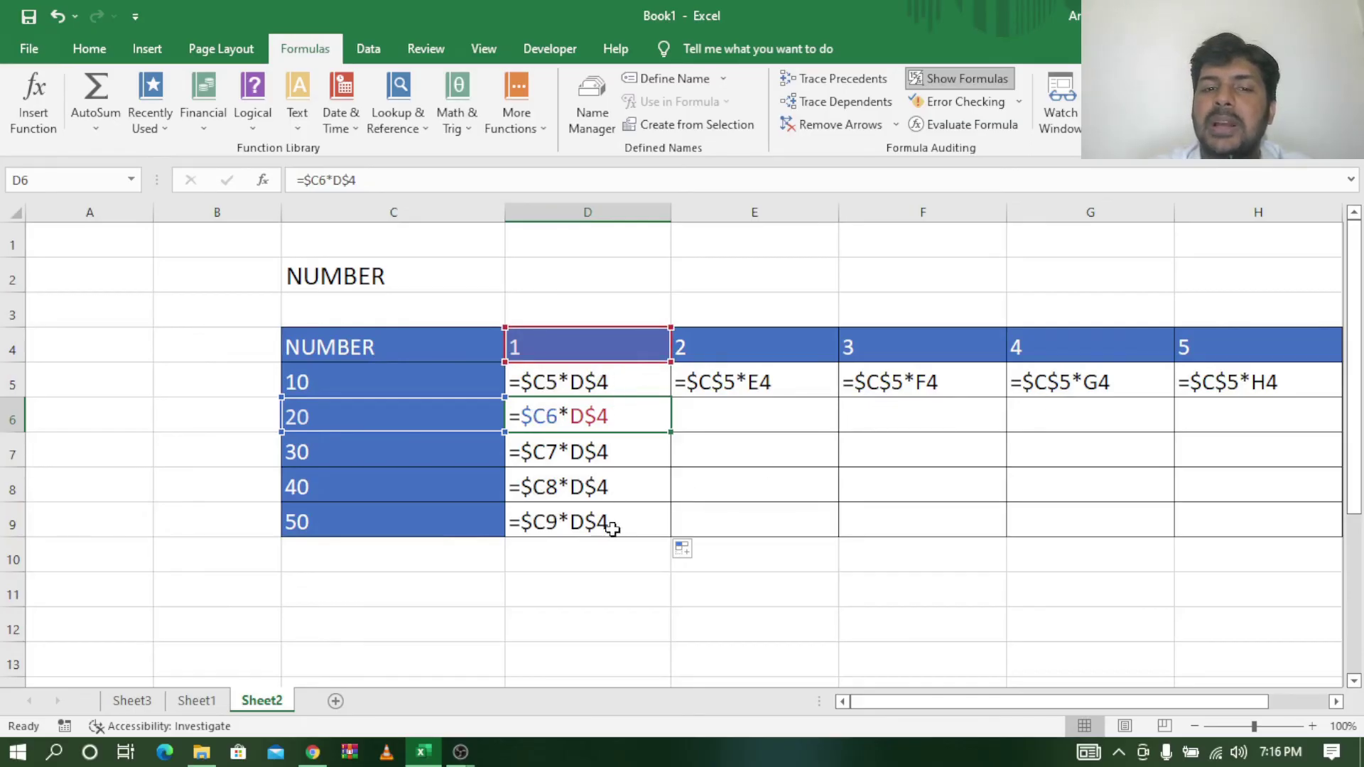
click(613, 385)
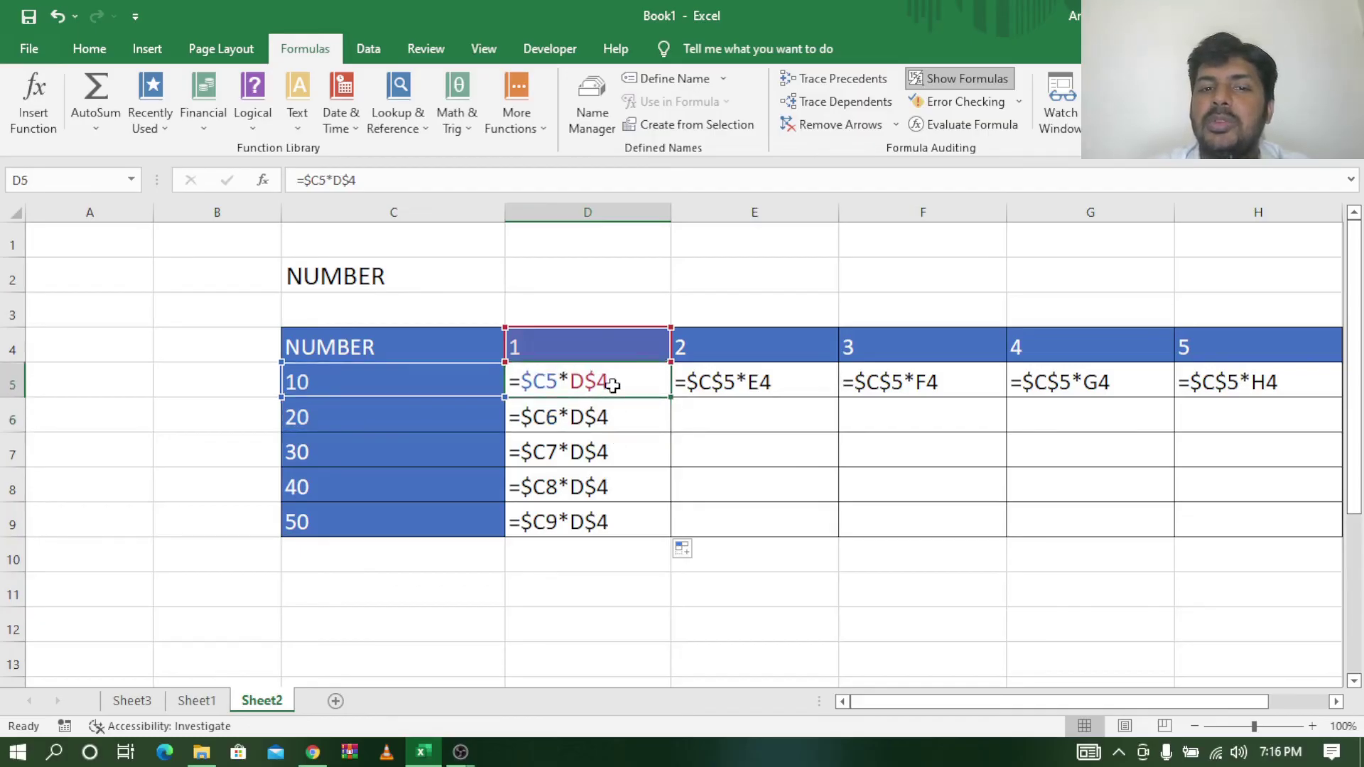
click(961, 80)
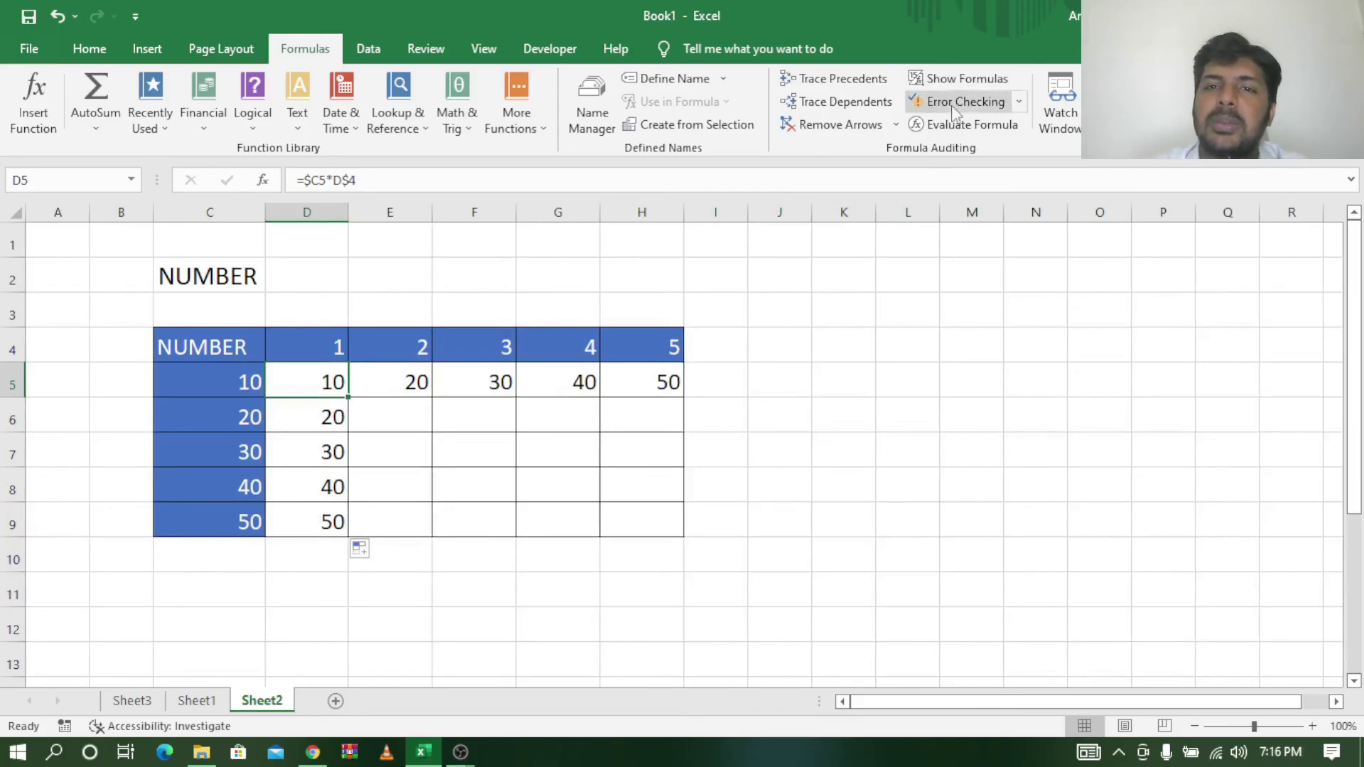
click(960, 84)
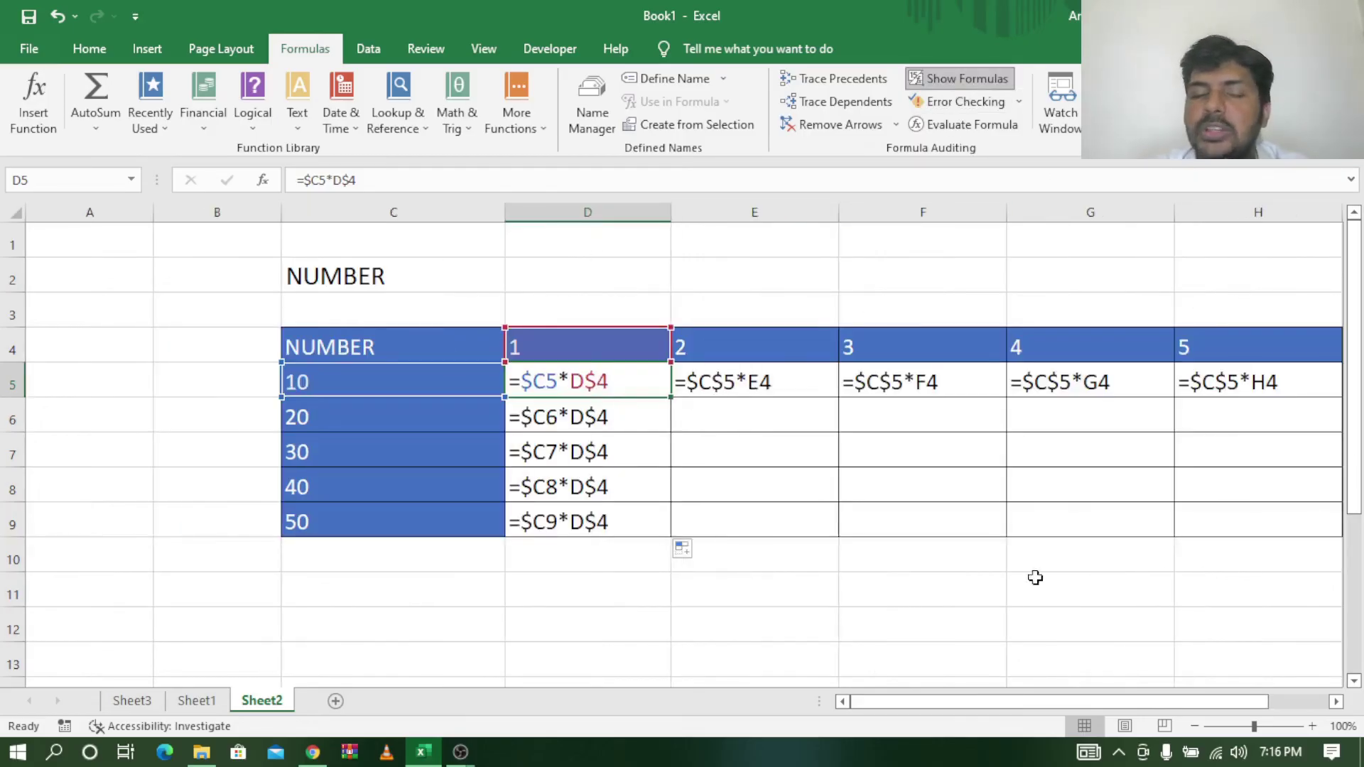
click(1336, 702)
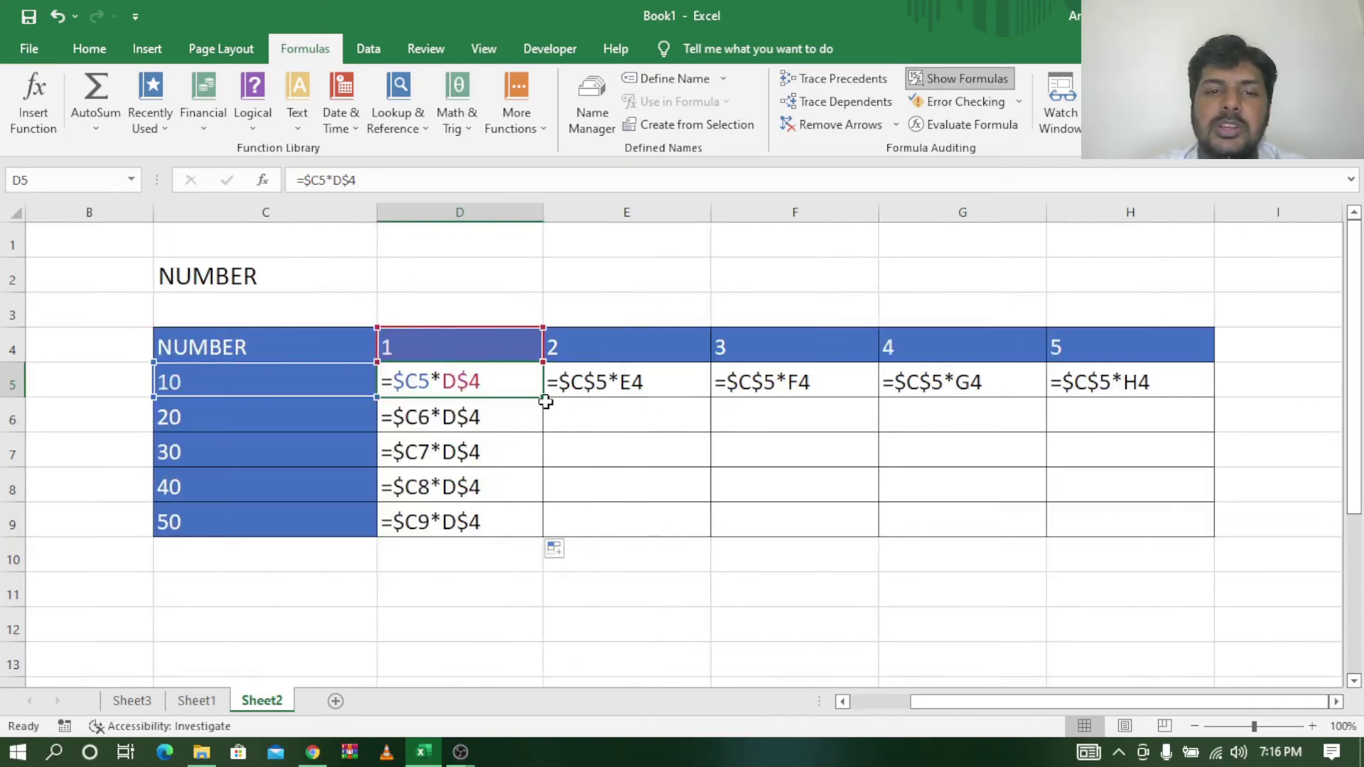
Step: Fill the formula across to H5 and down to row 9, then show the products 10–250
drag(544, 399, 1198, 541)
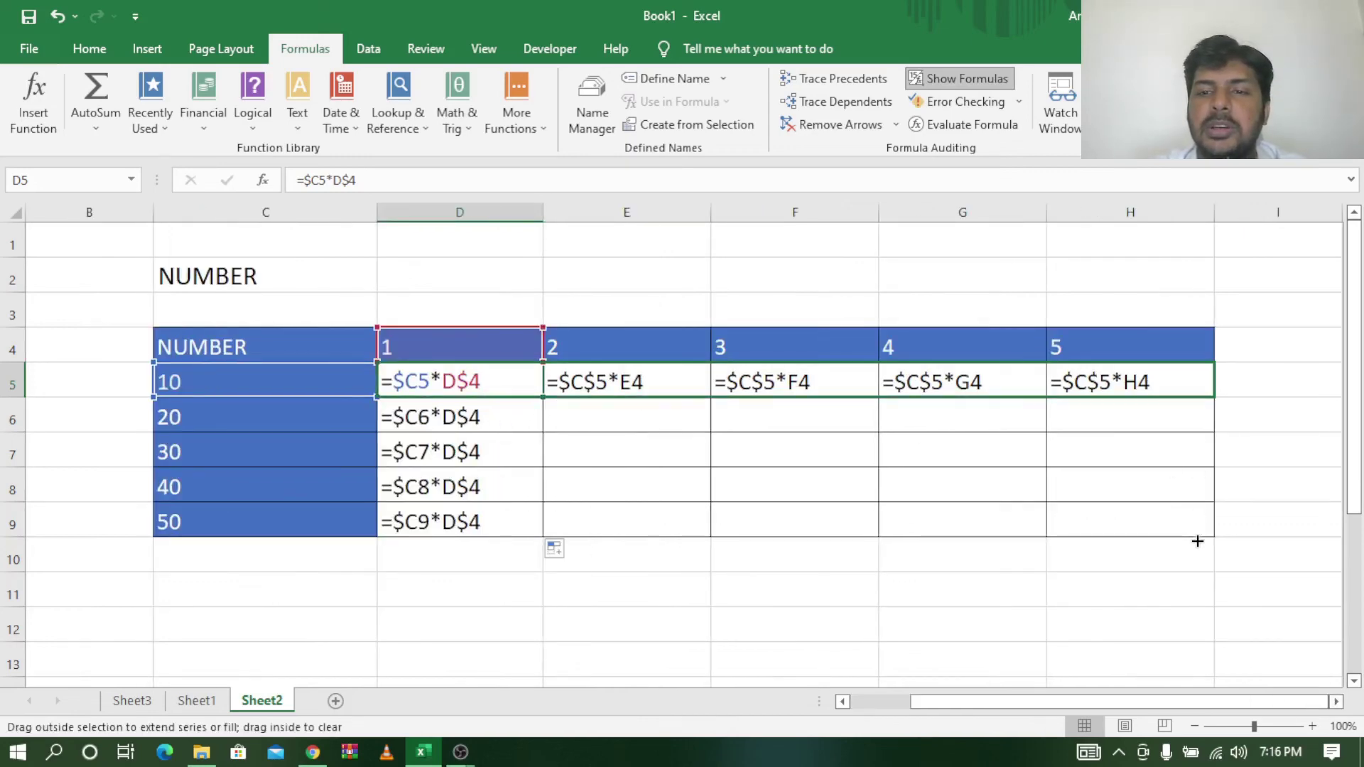
mouse_move(1216, 424)
mouse_down()
mouse_move(1220, 400)
mouse_move(1208, 526)
mouse_up()
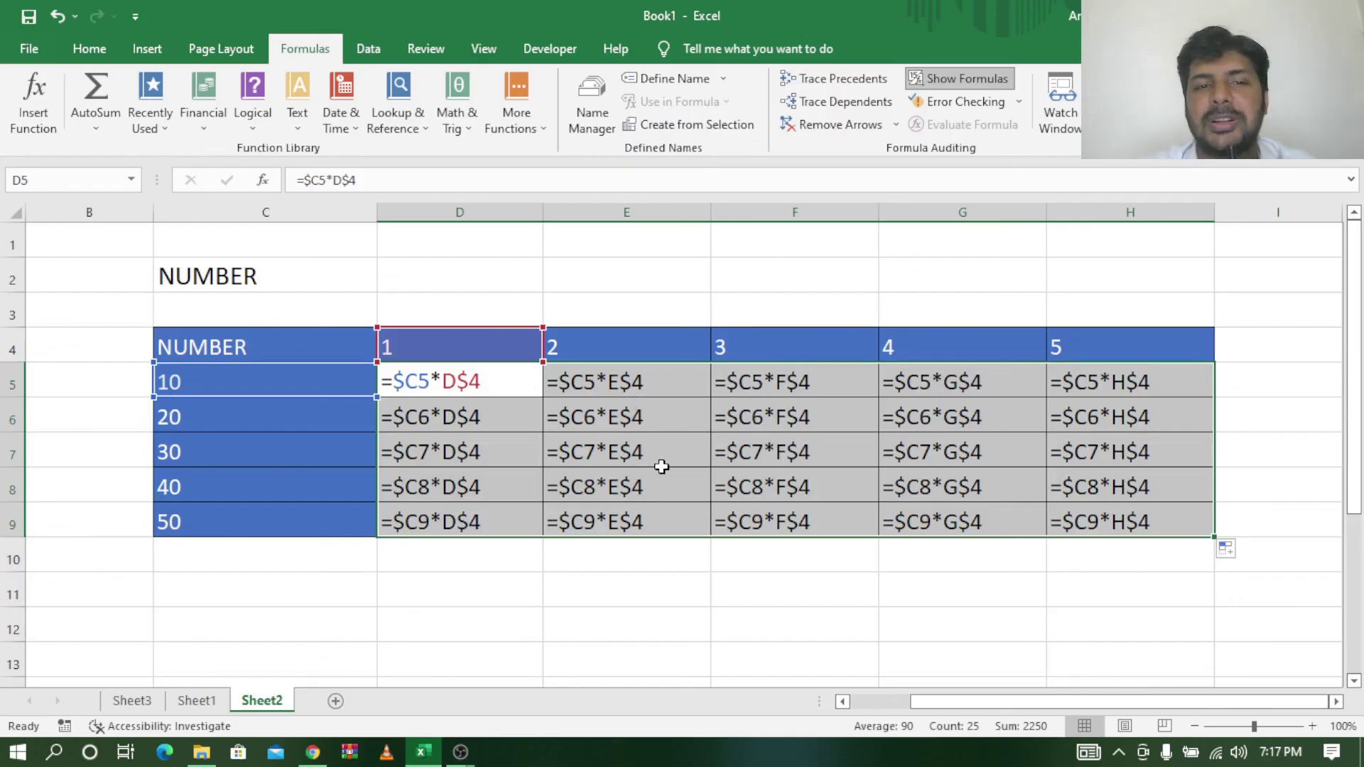
click(963, 79)
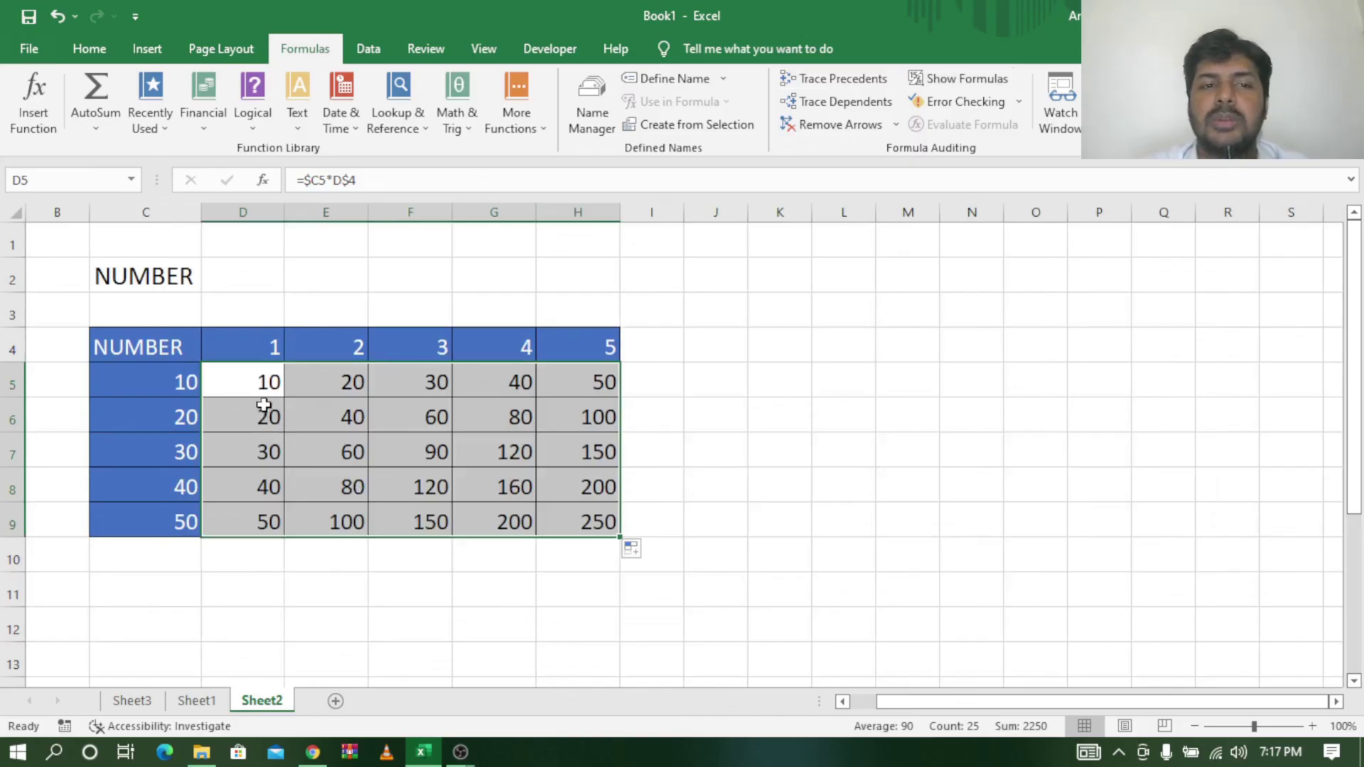
mouse_move(267, 384)
mouse_down()
mouse_move(602, 458)
mouse_move(604, 529)
mouse_up()
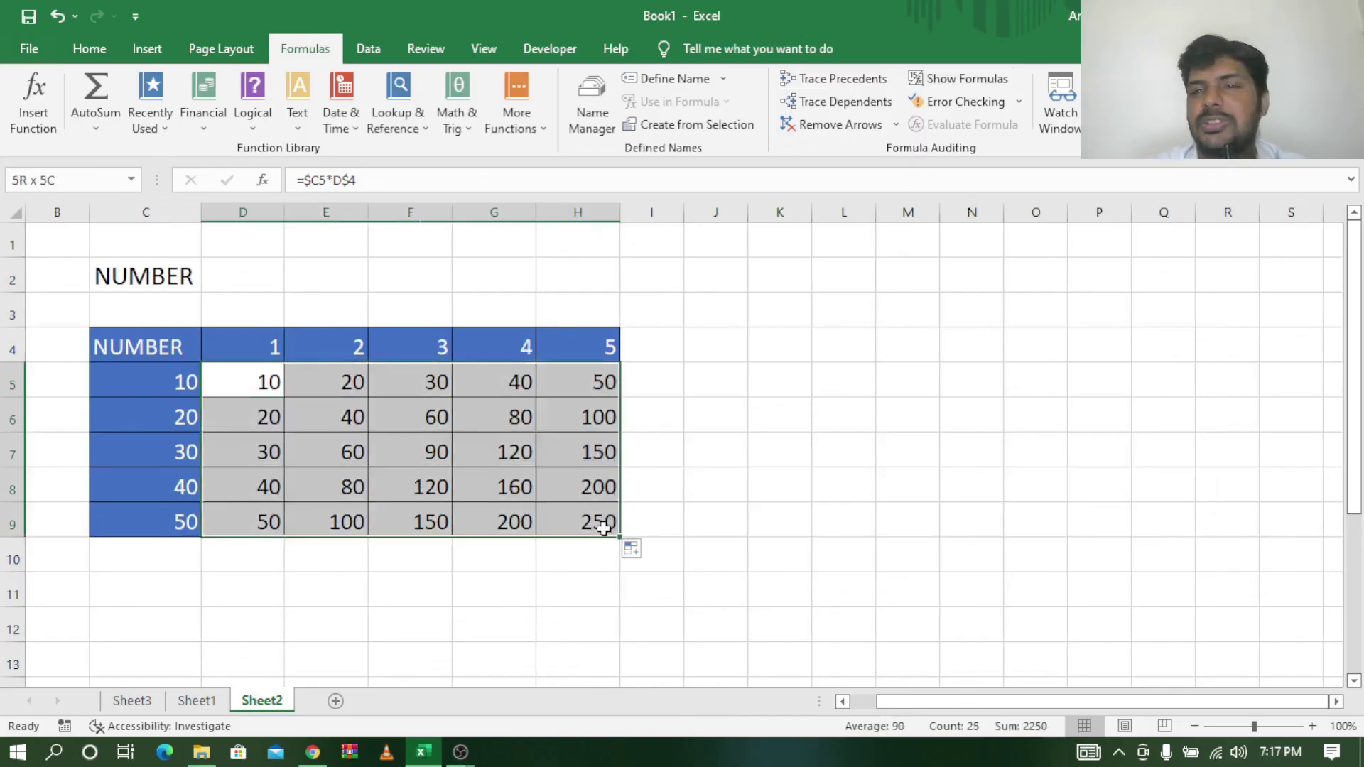
click(173, 524)
click(606, 356)
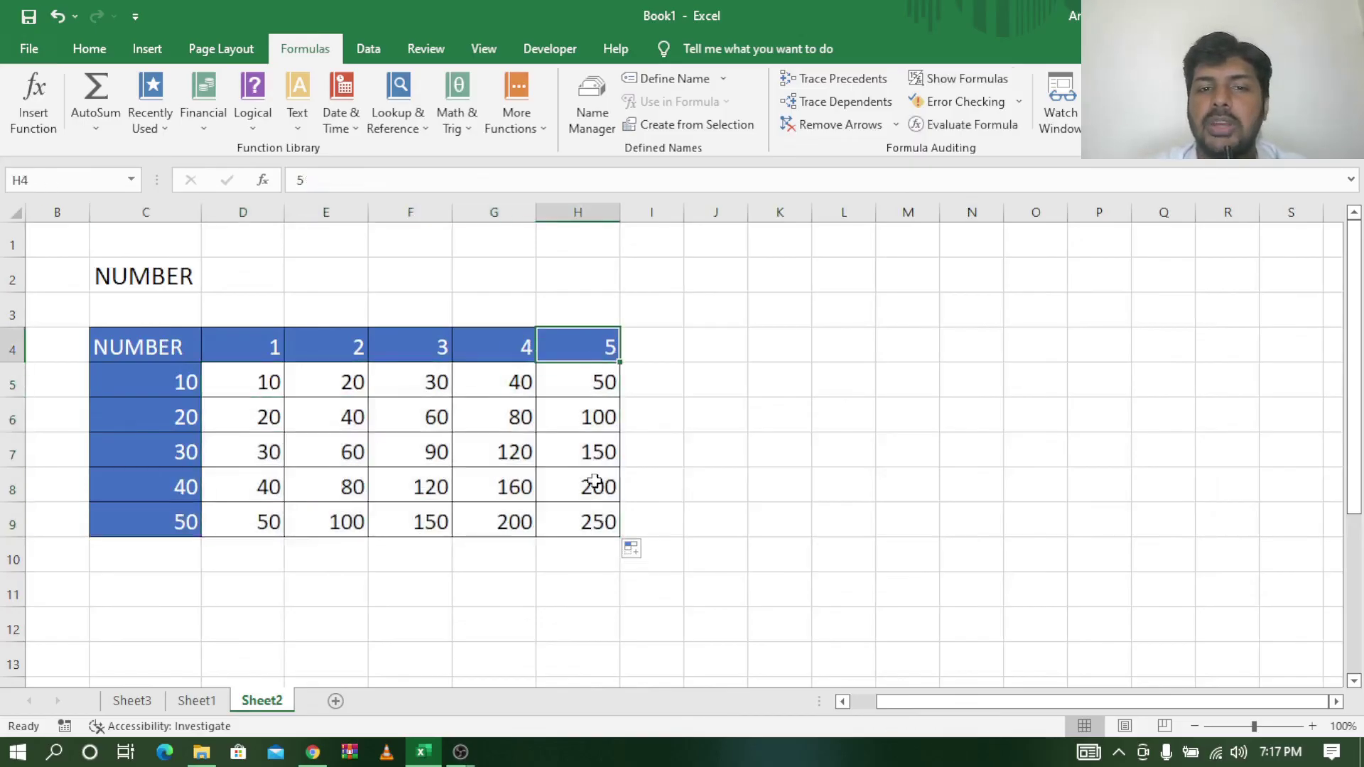
click(586, 523)
click(169, 487)
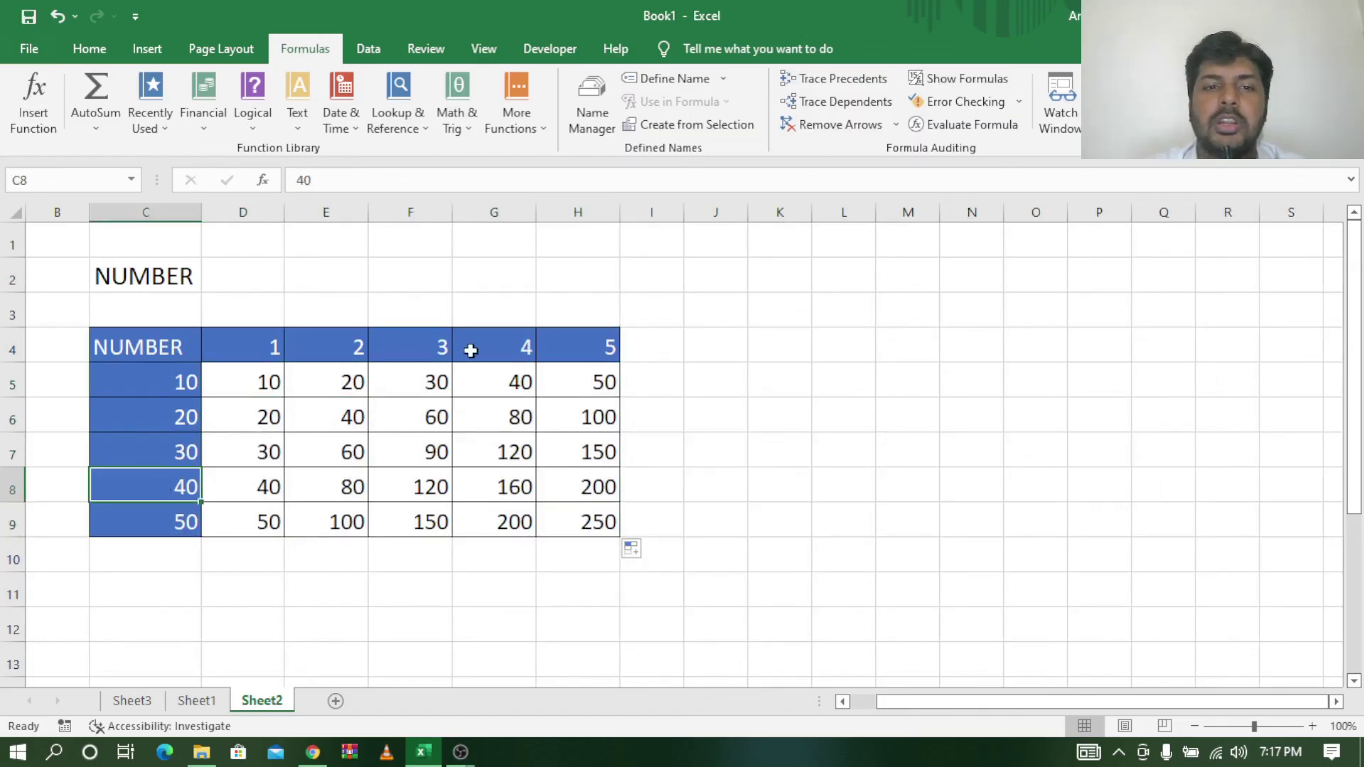
click(470, 350)
click(503, 488)
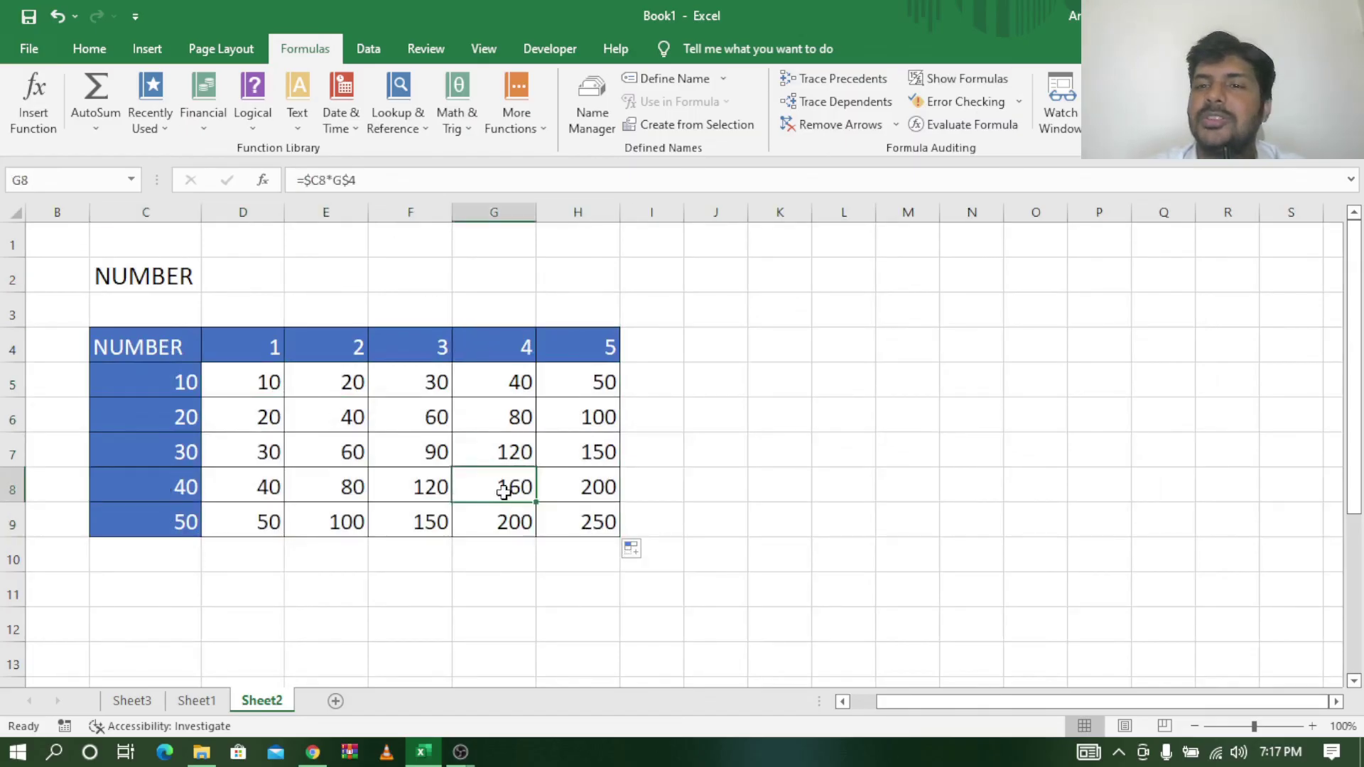